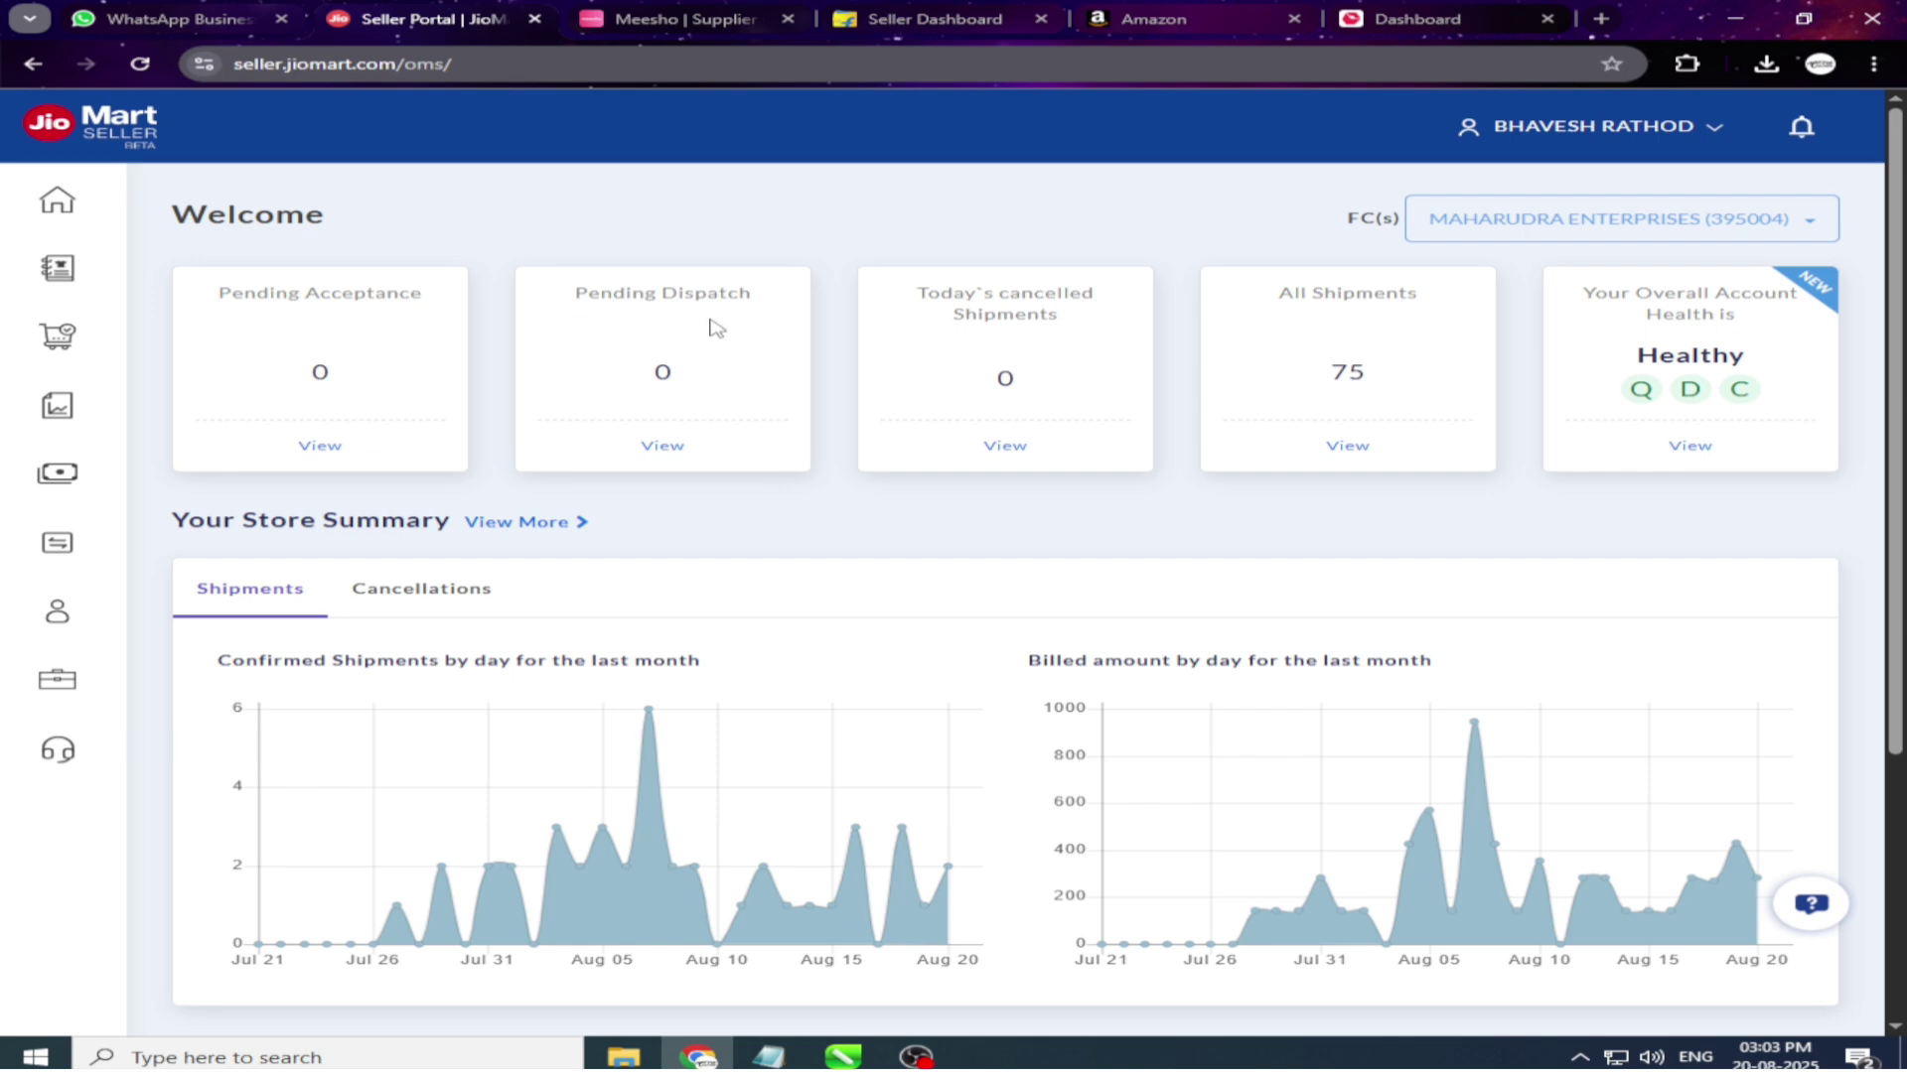
Switch to the Flipkart Seller Hub and review the stock shown for the active listings.
left_click(928, 12)
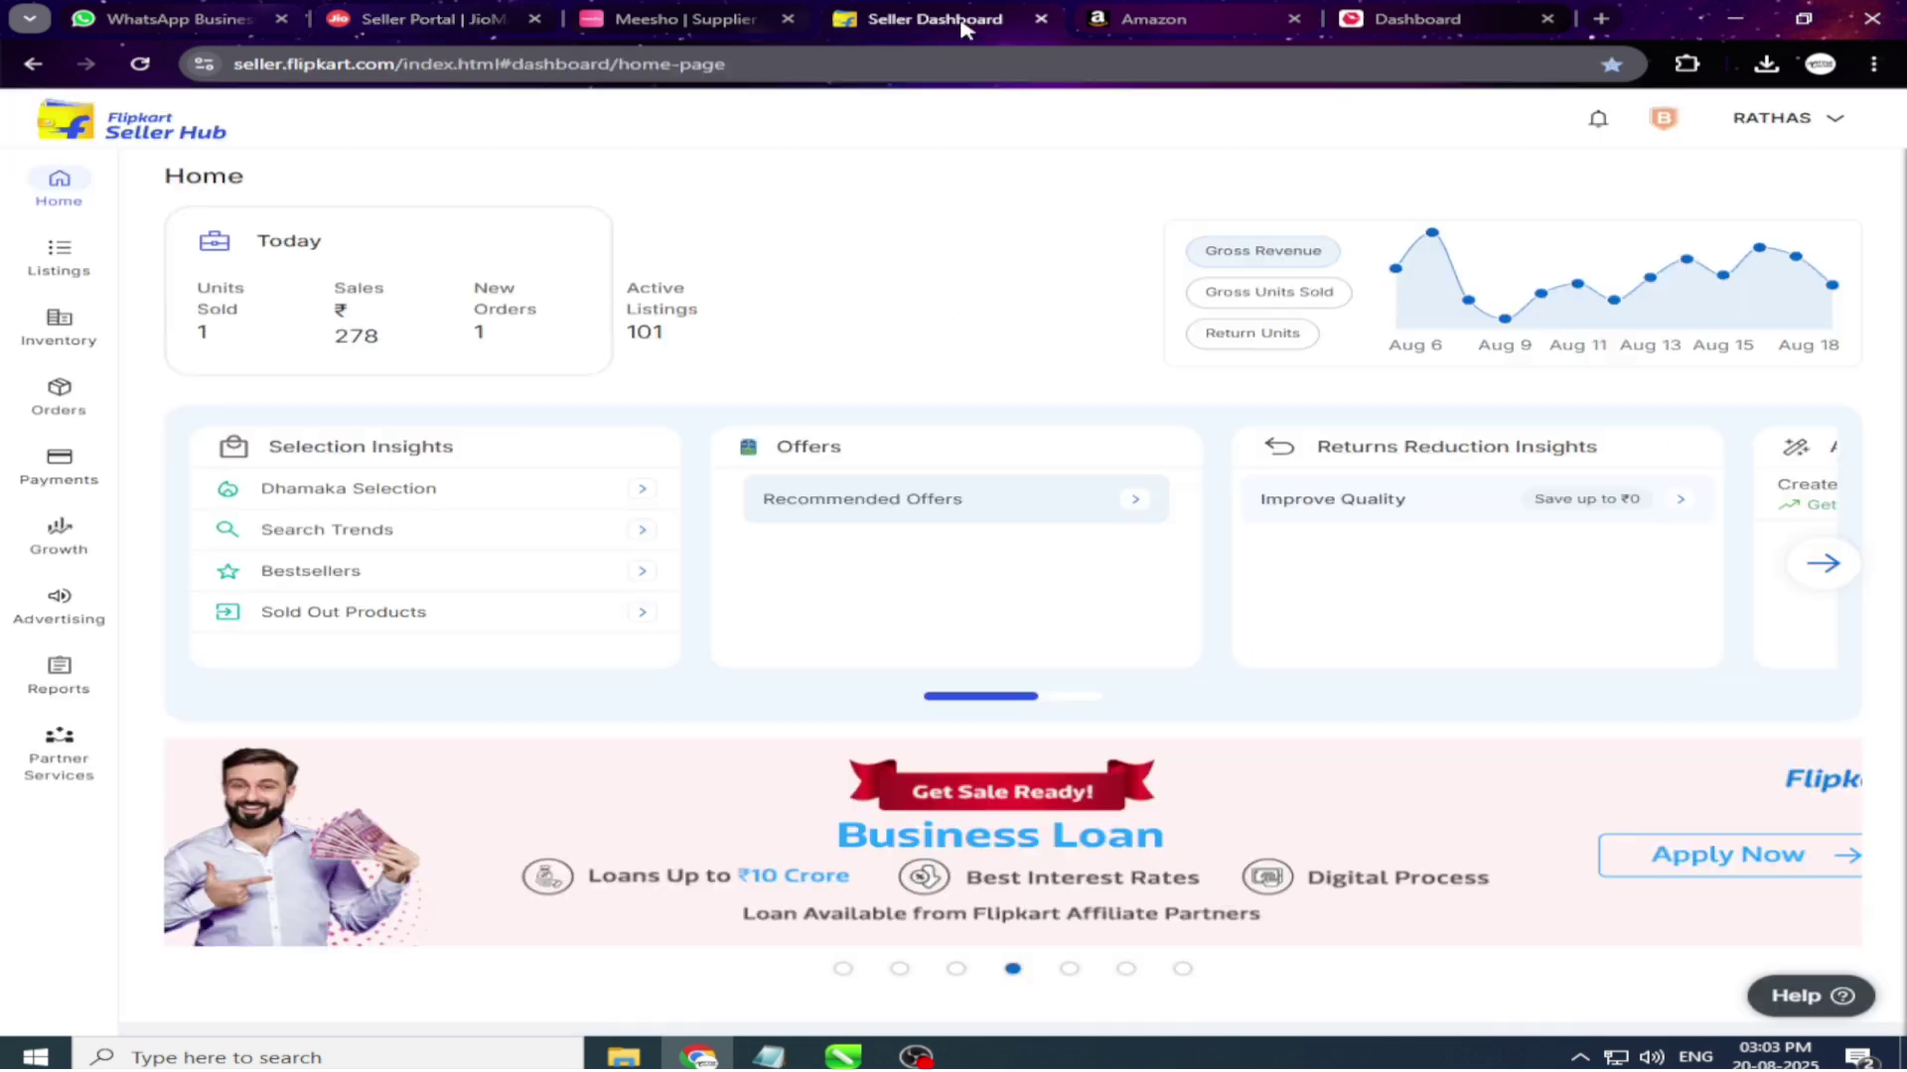
left_click(62, 281)
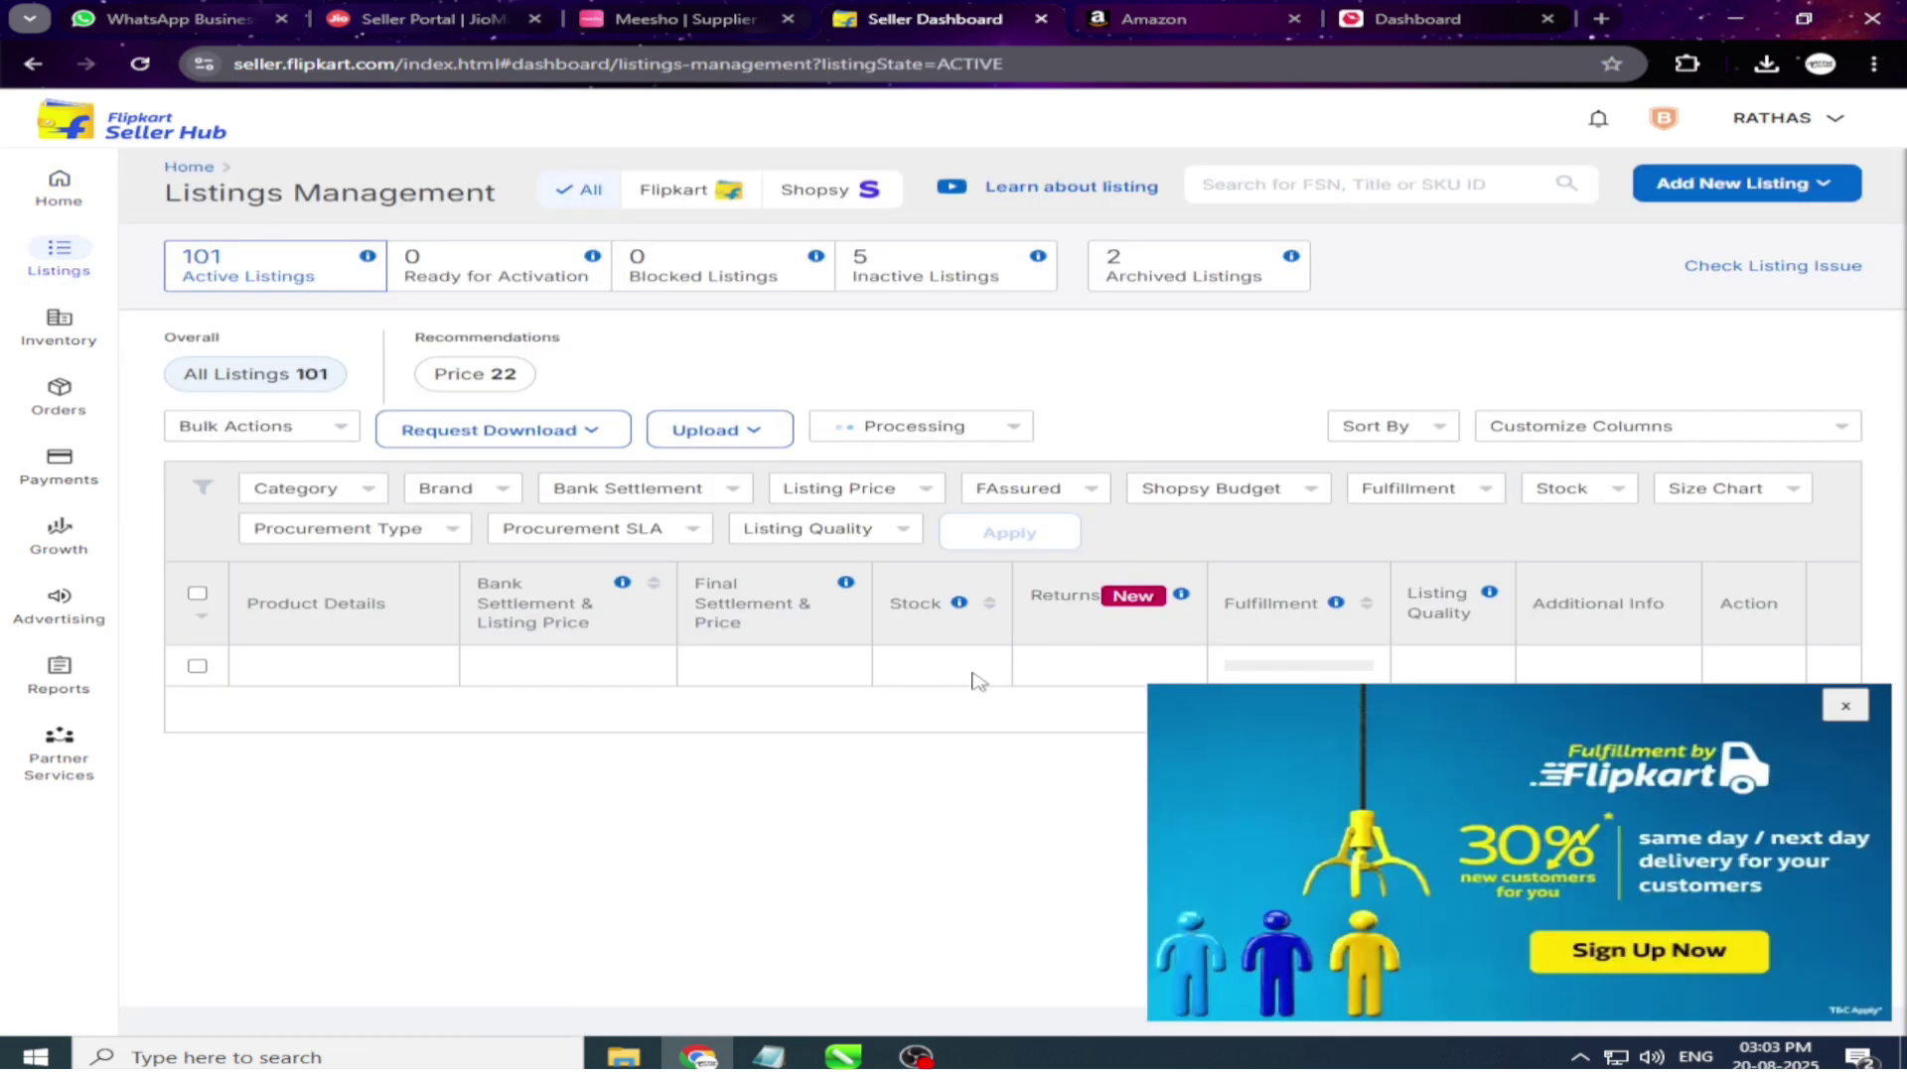
scroll(1082, 553, "down", 3)
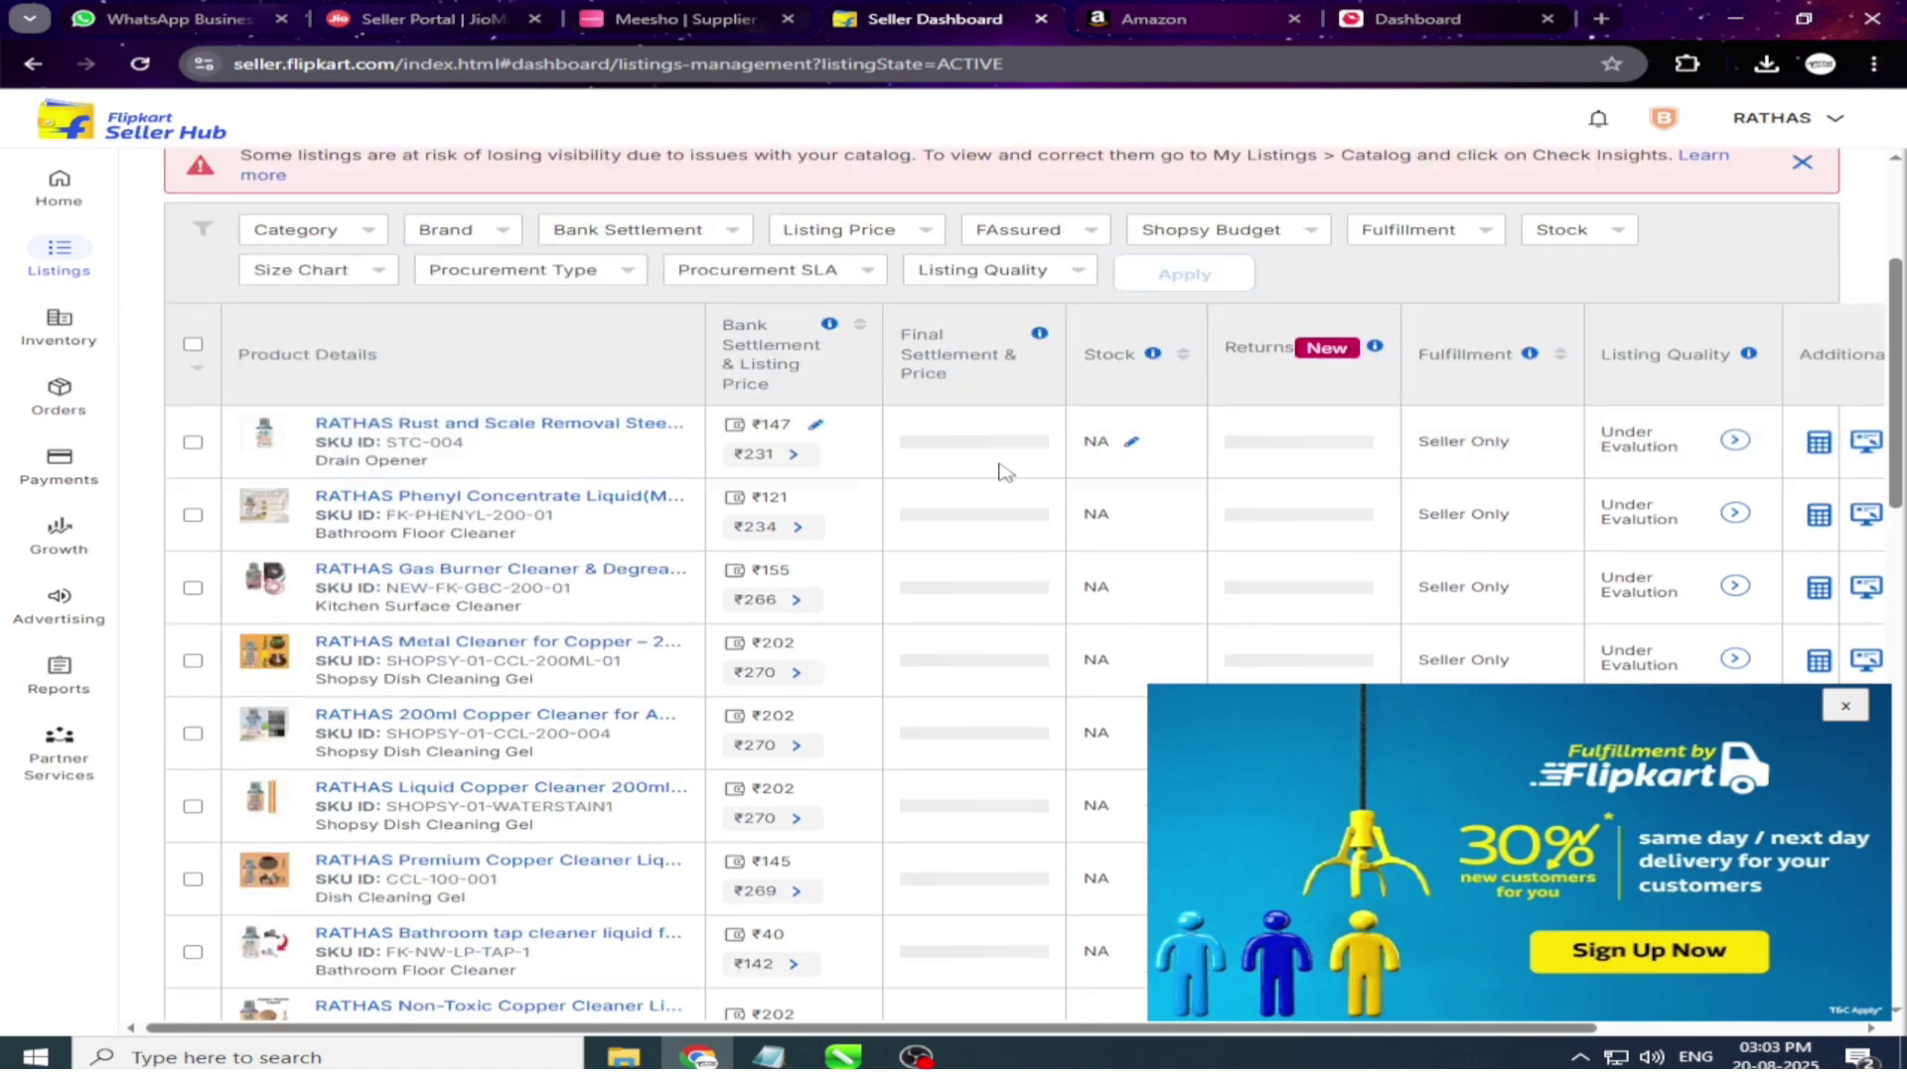
scroll(1017, 512, "down", 3)
scroll(1016, 502, "up", 4)
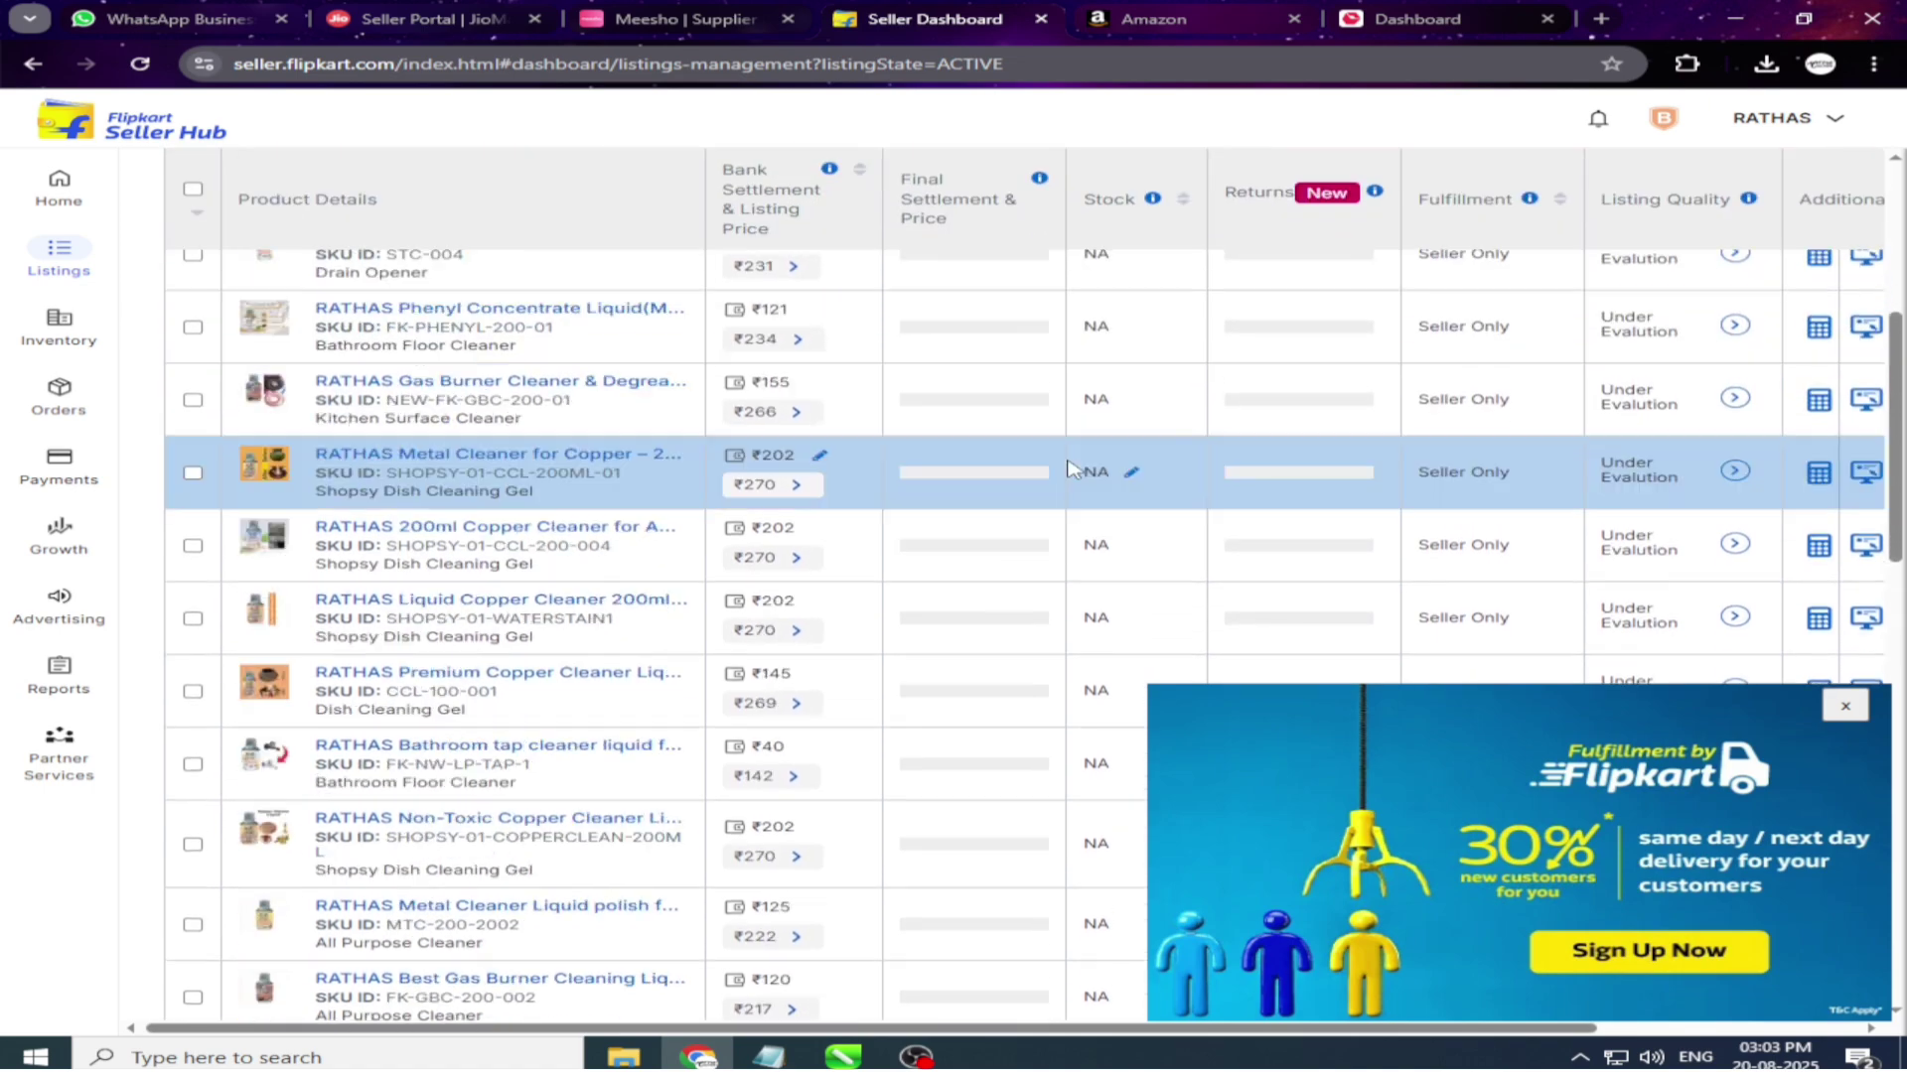
scroll(1102, 475, "down", 2)
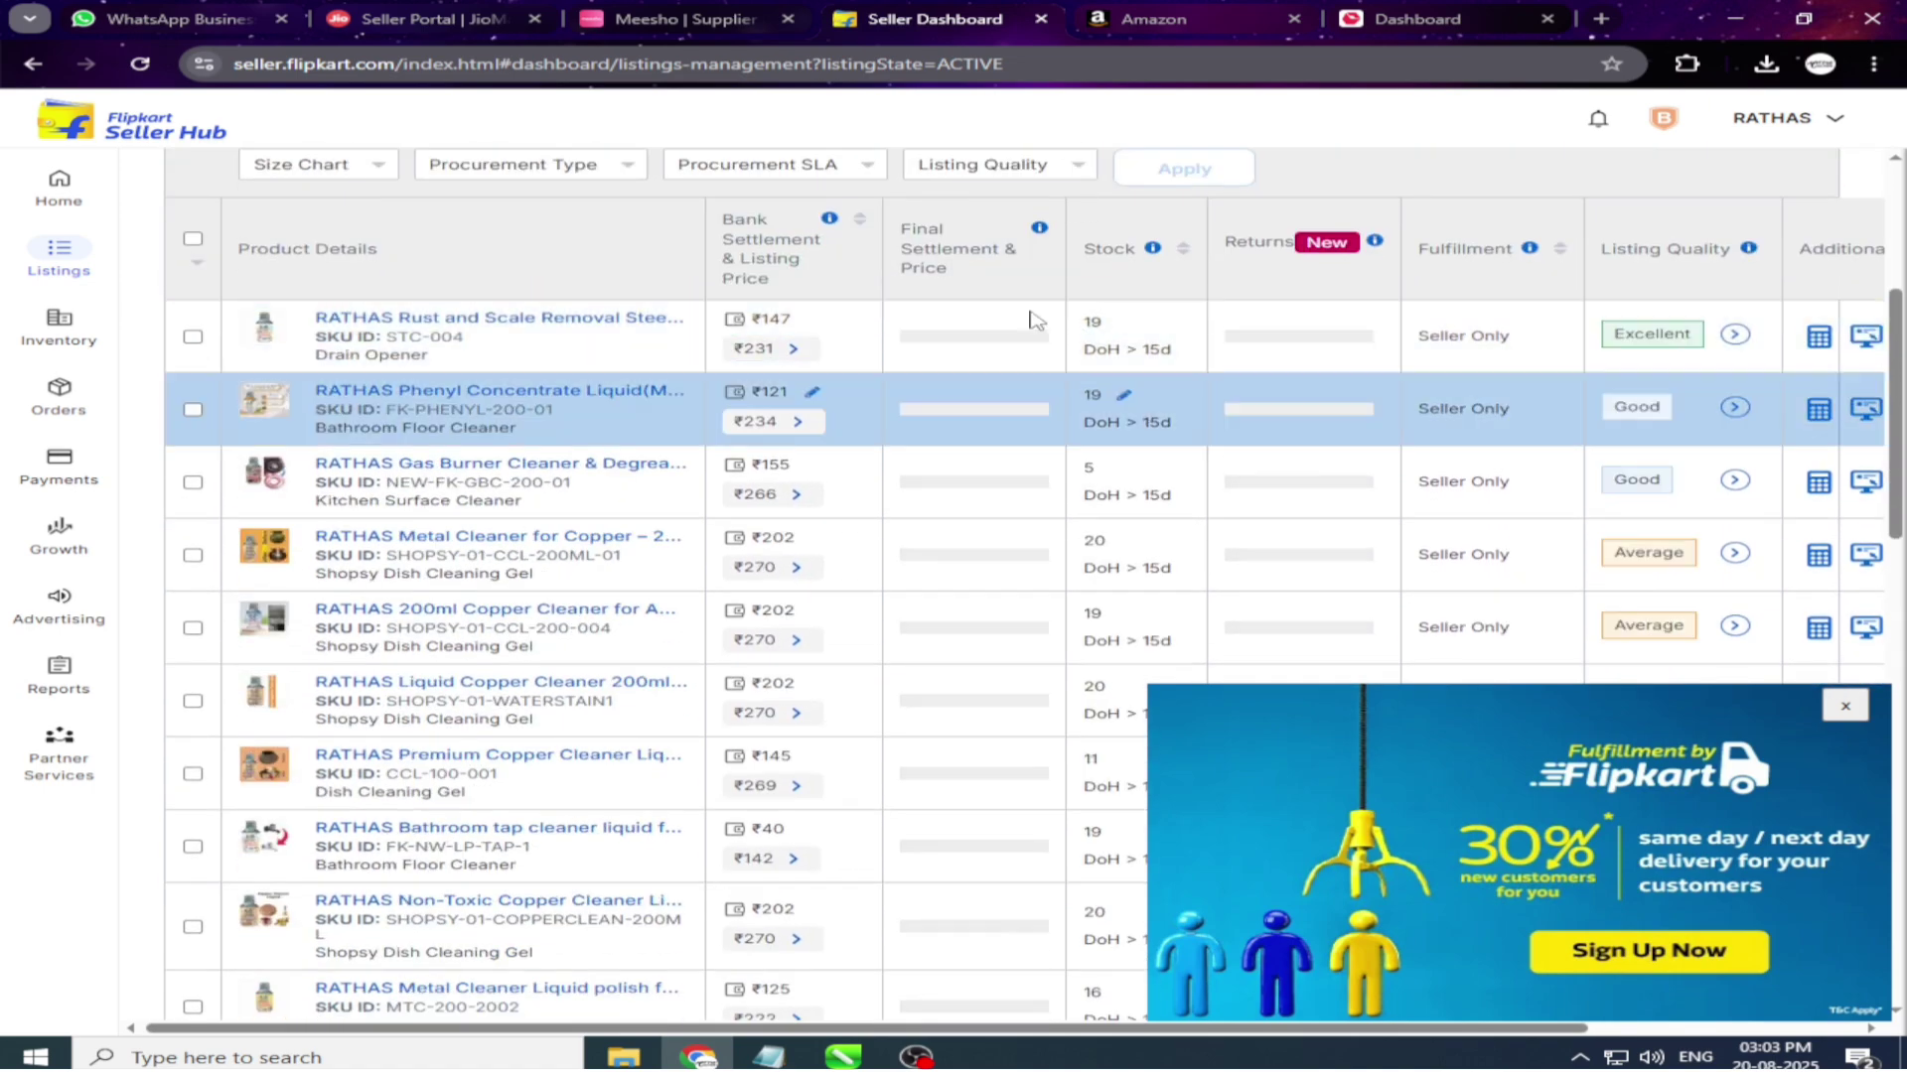
Switch to the Snapdeal seller dashboard, then view the active catalog inventory in the Meesho supplier panel.
left_click(1189, 19)
left_click(1400, 19)
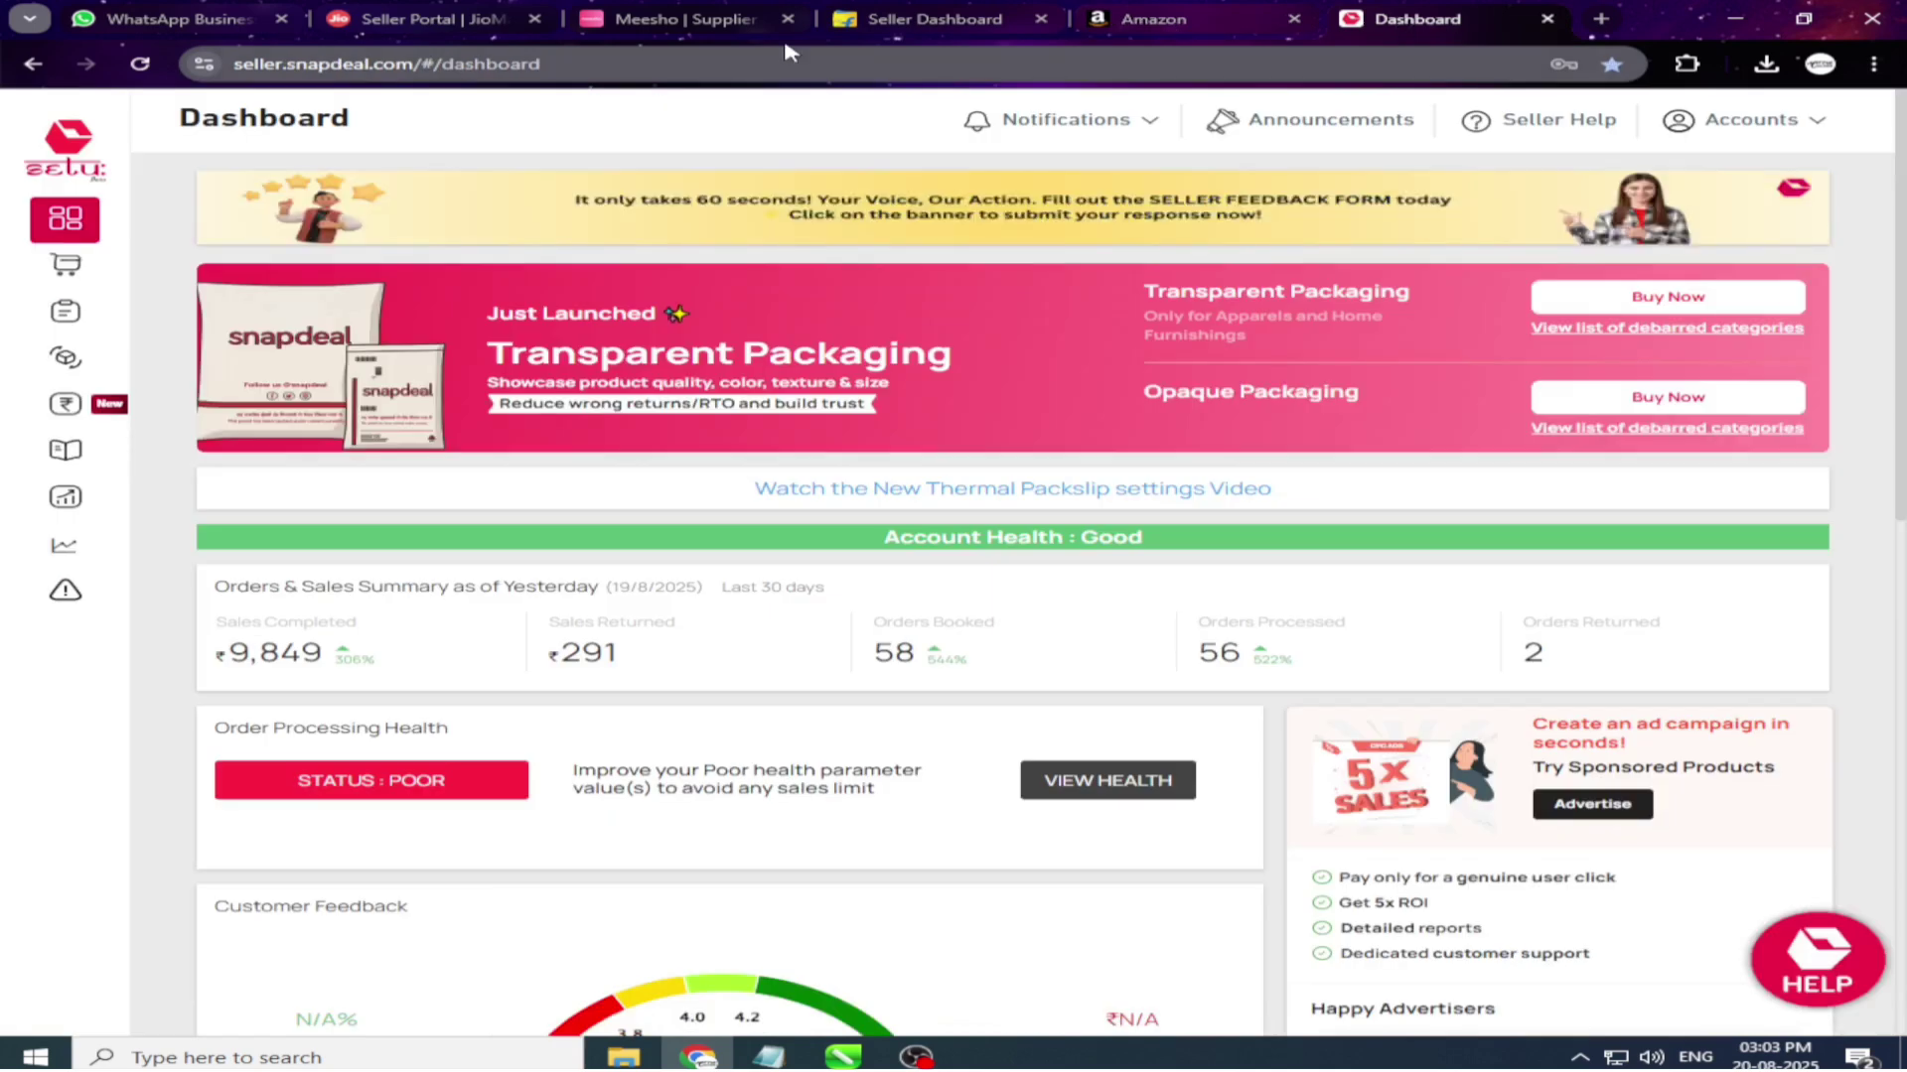
left_click(702, 19)
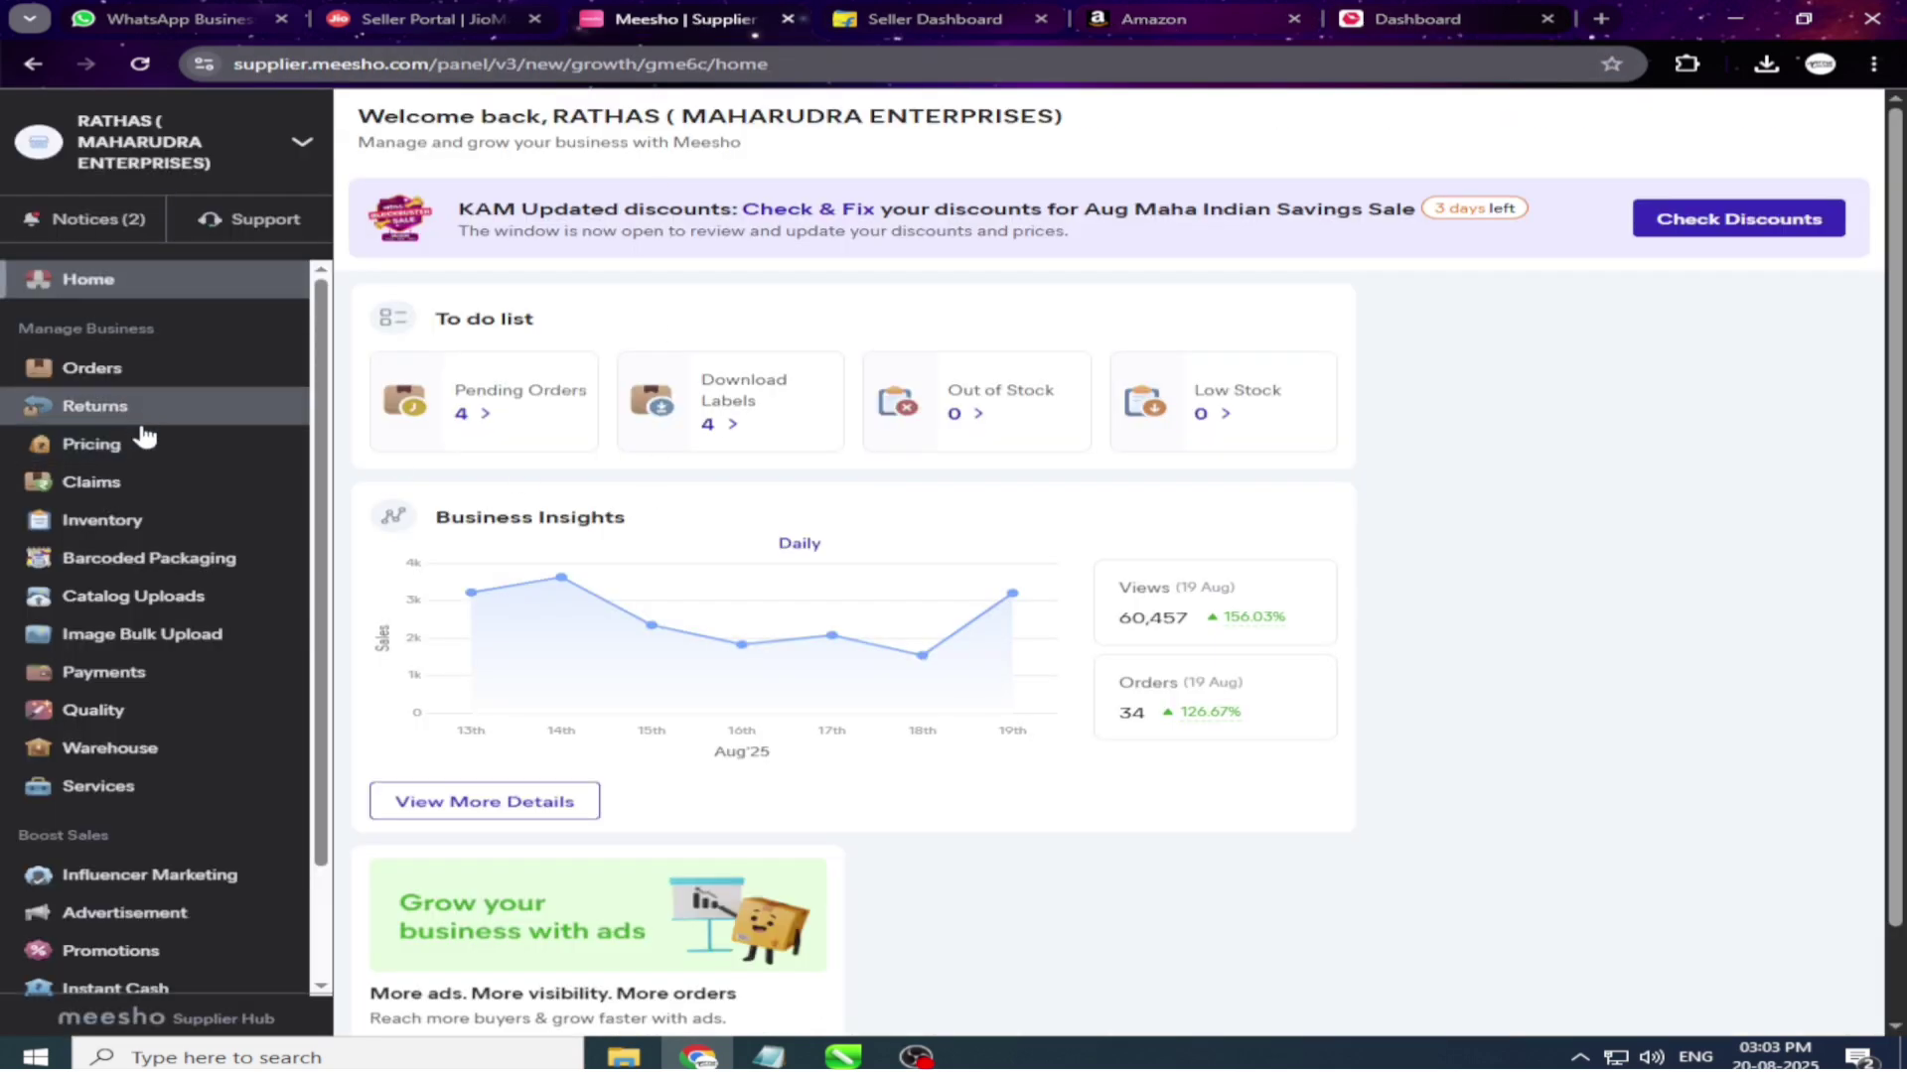
left_click(154, 531)
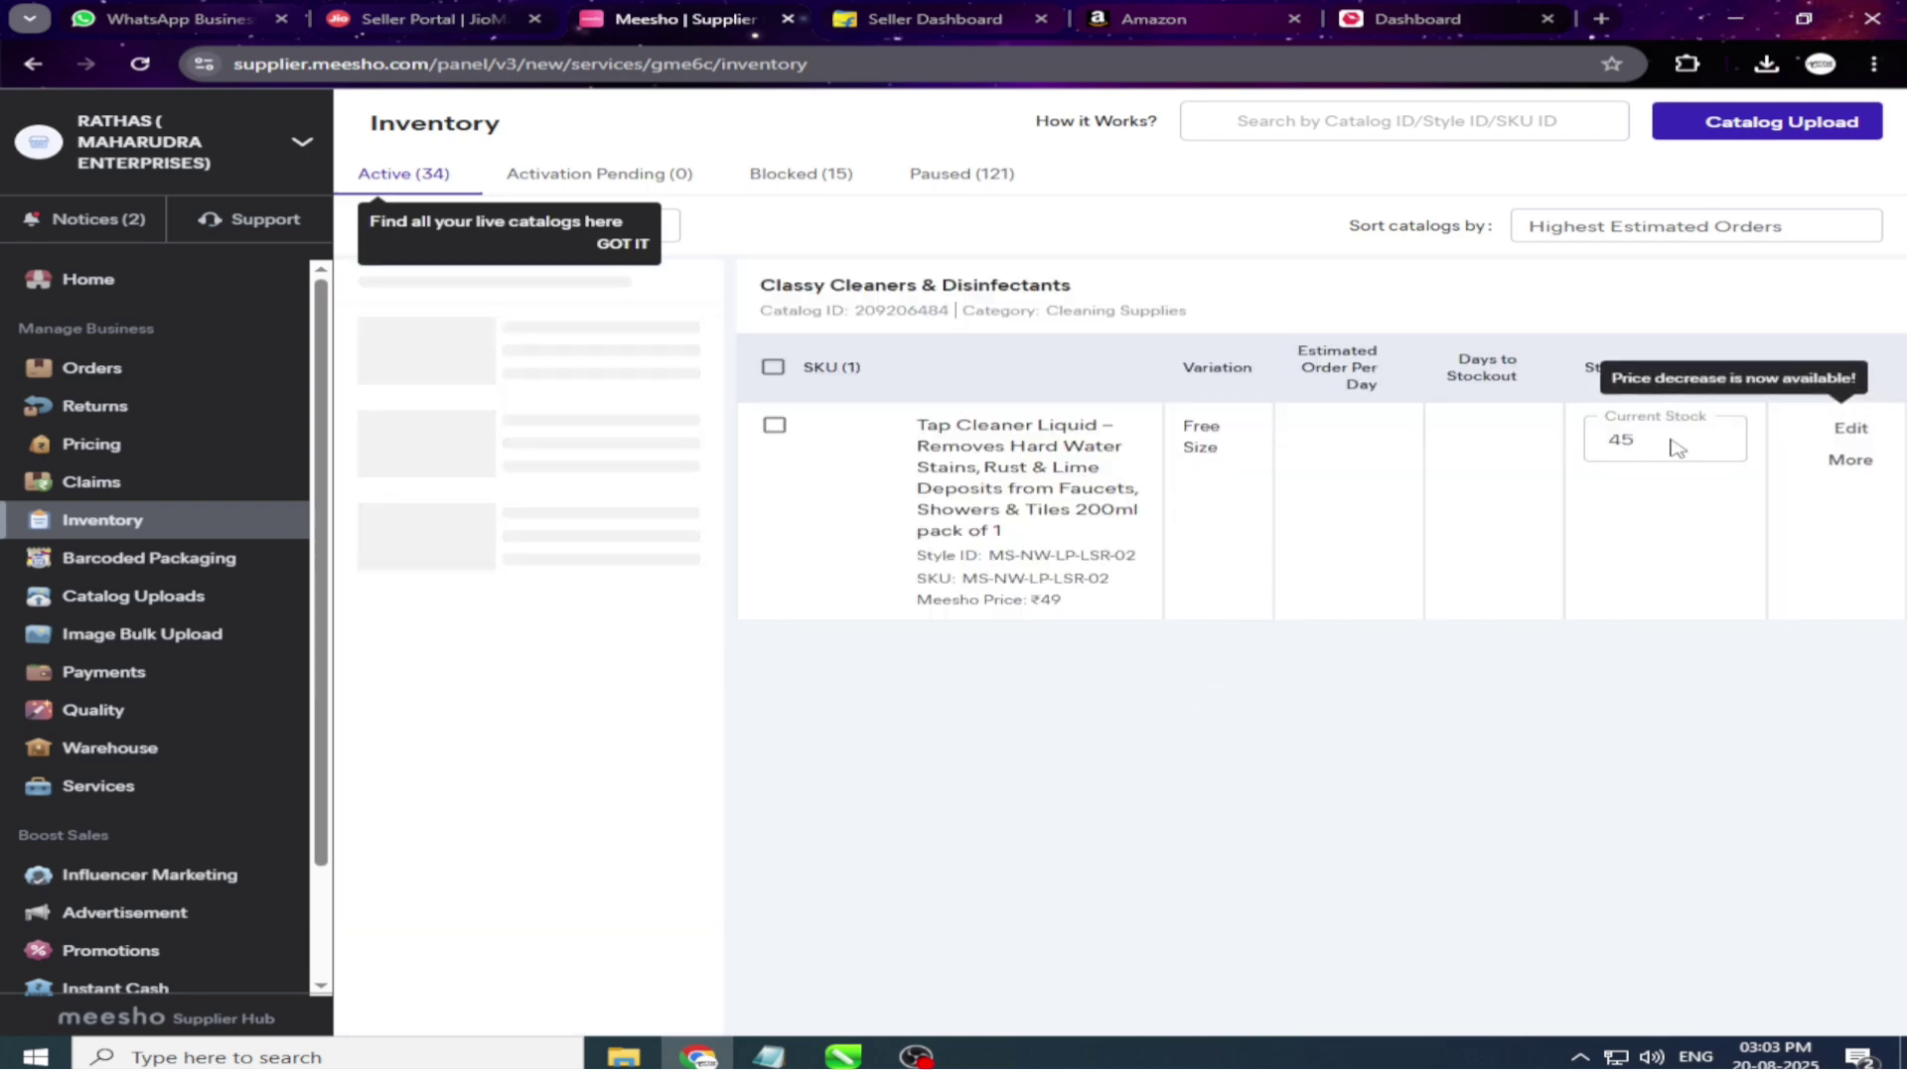
Switch back to the JioMart seller portal and open the list of published products under My Offerings.
left_click(460, 13)
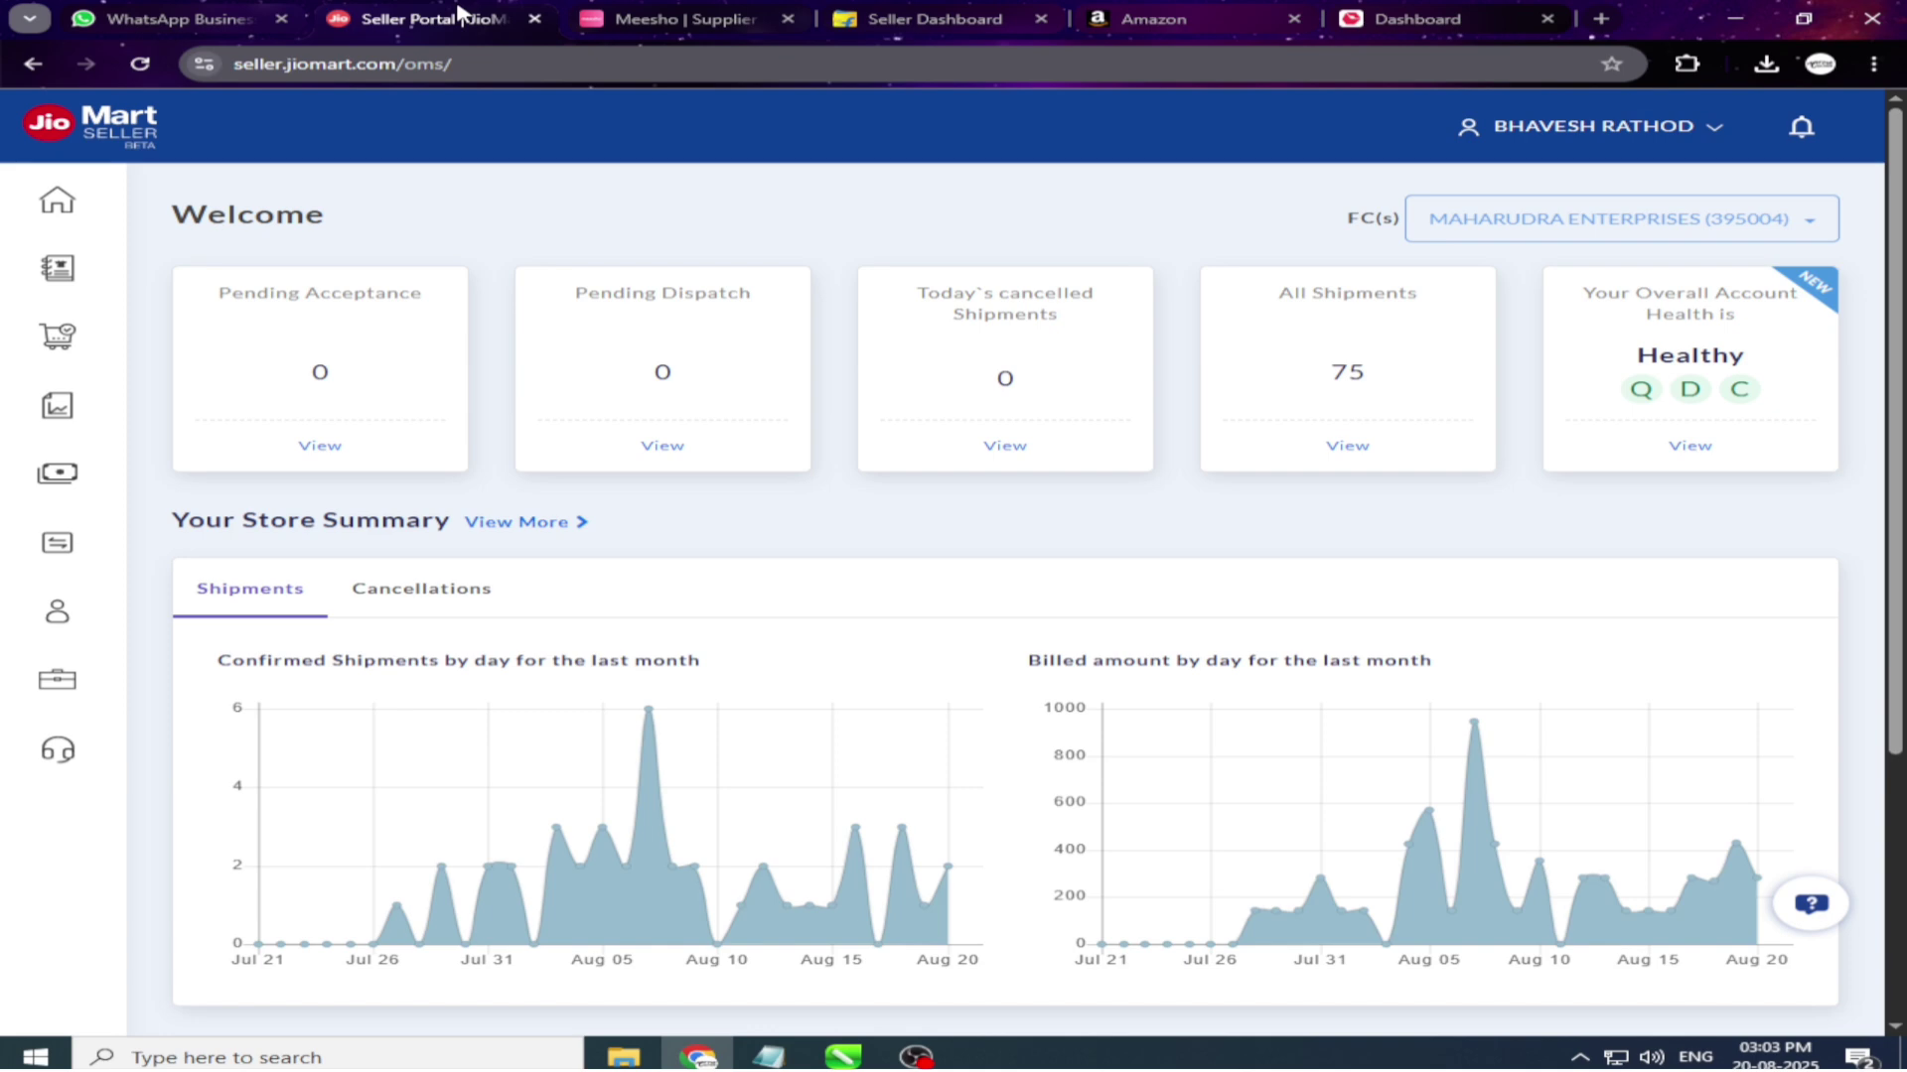
left_click(121, 268)
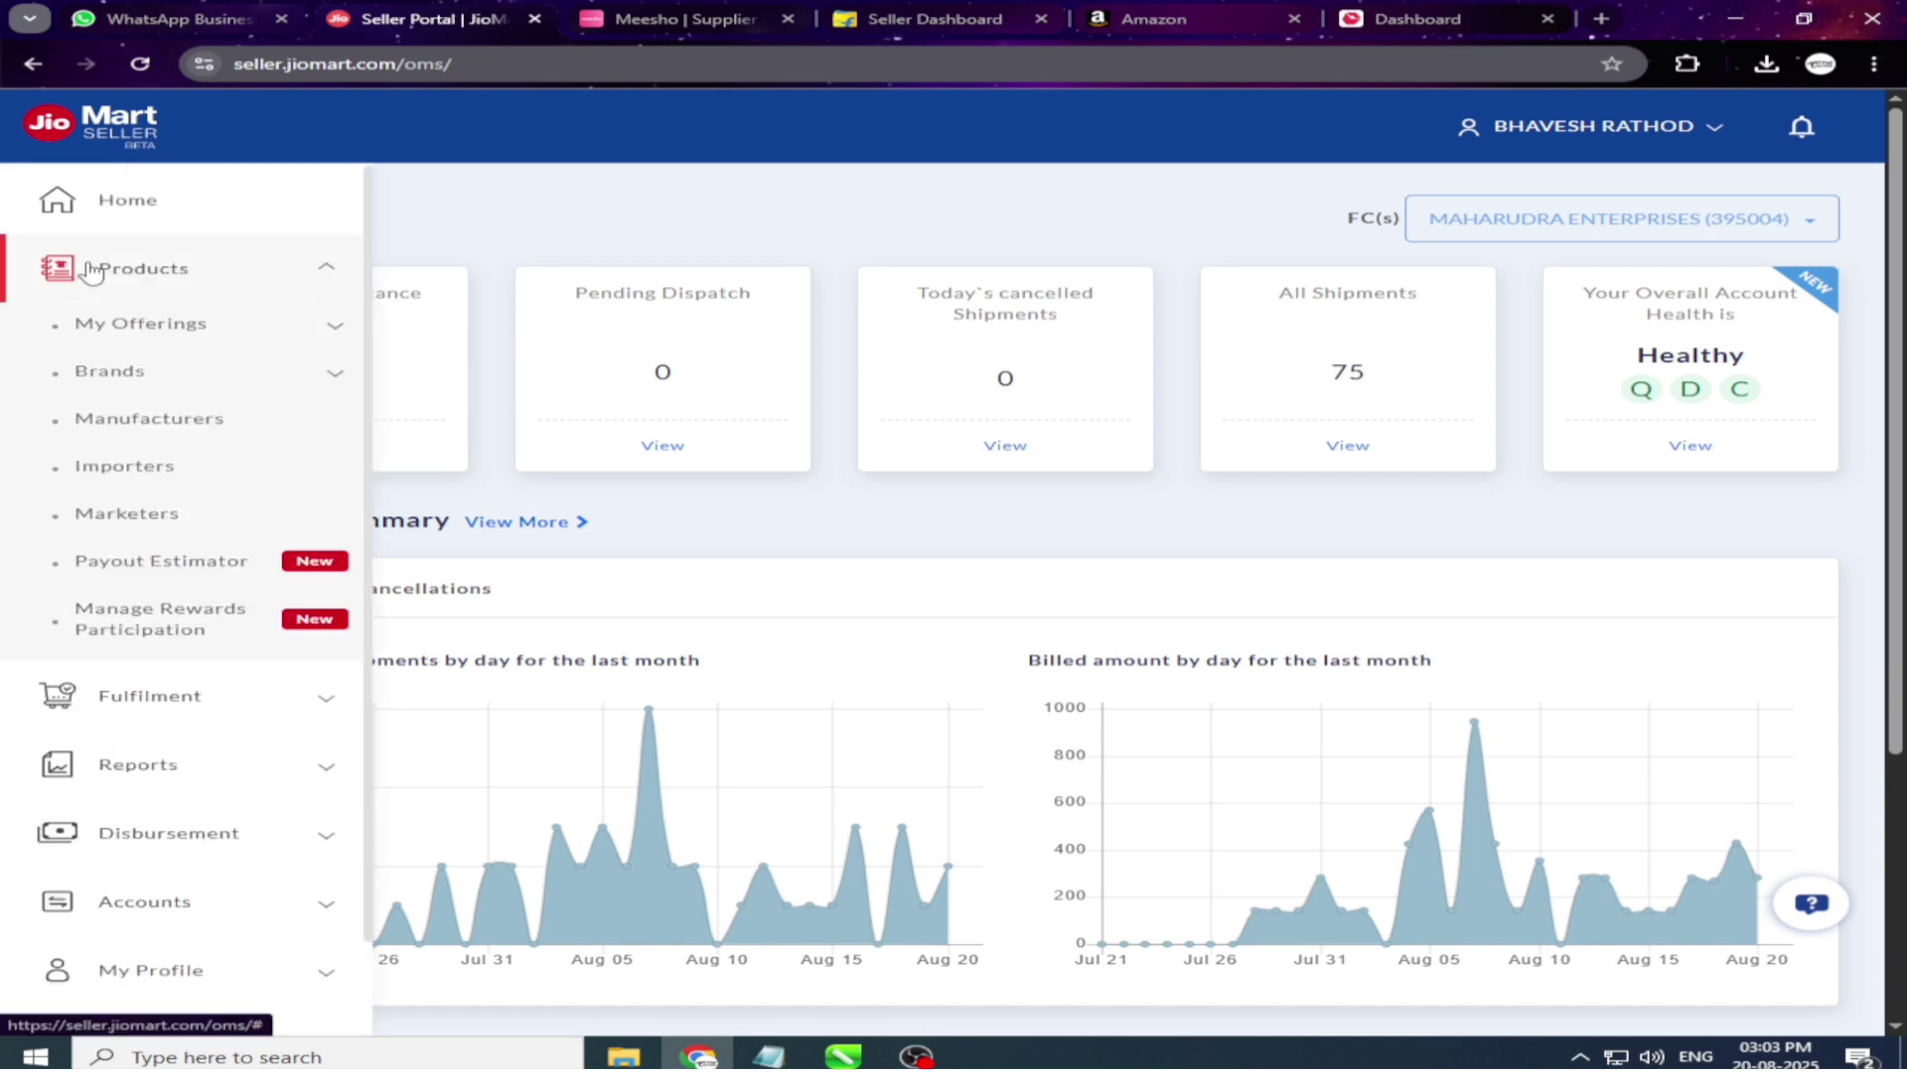
left_click(149, 323)
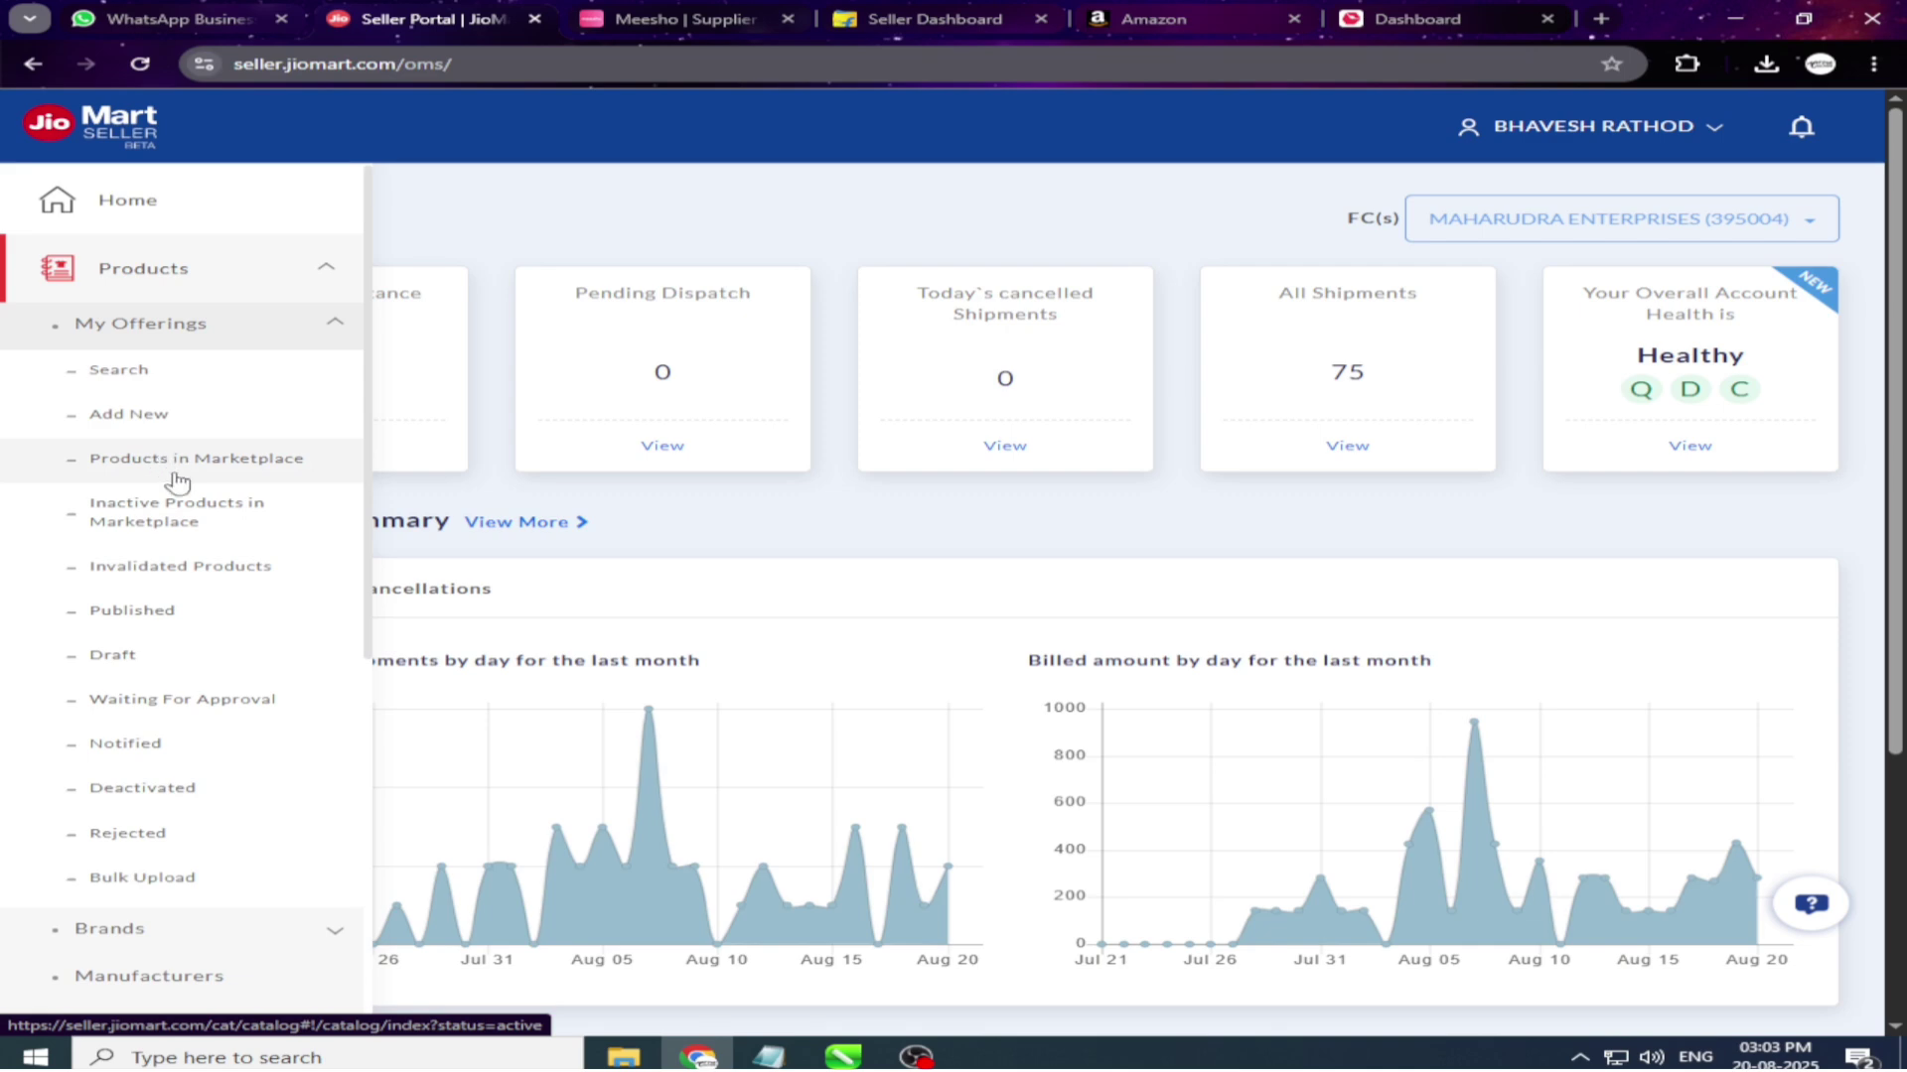
left_click(212, 637)
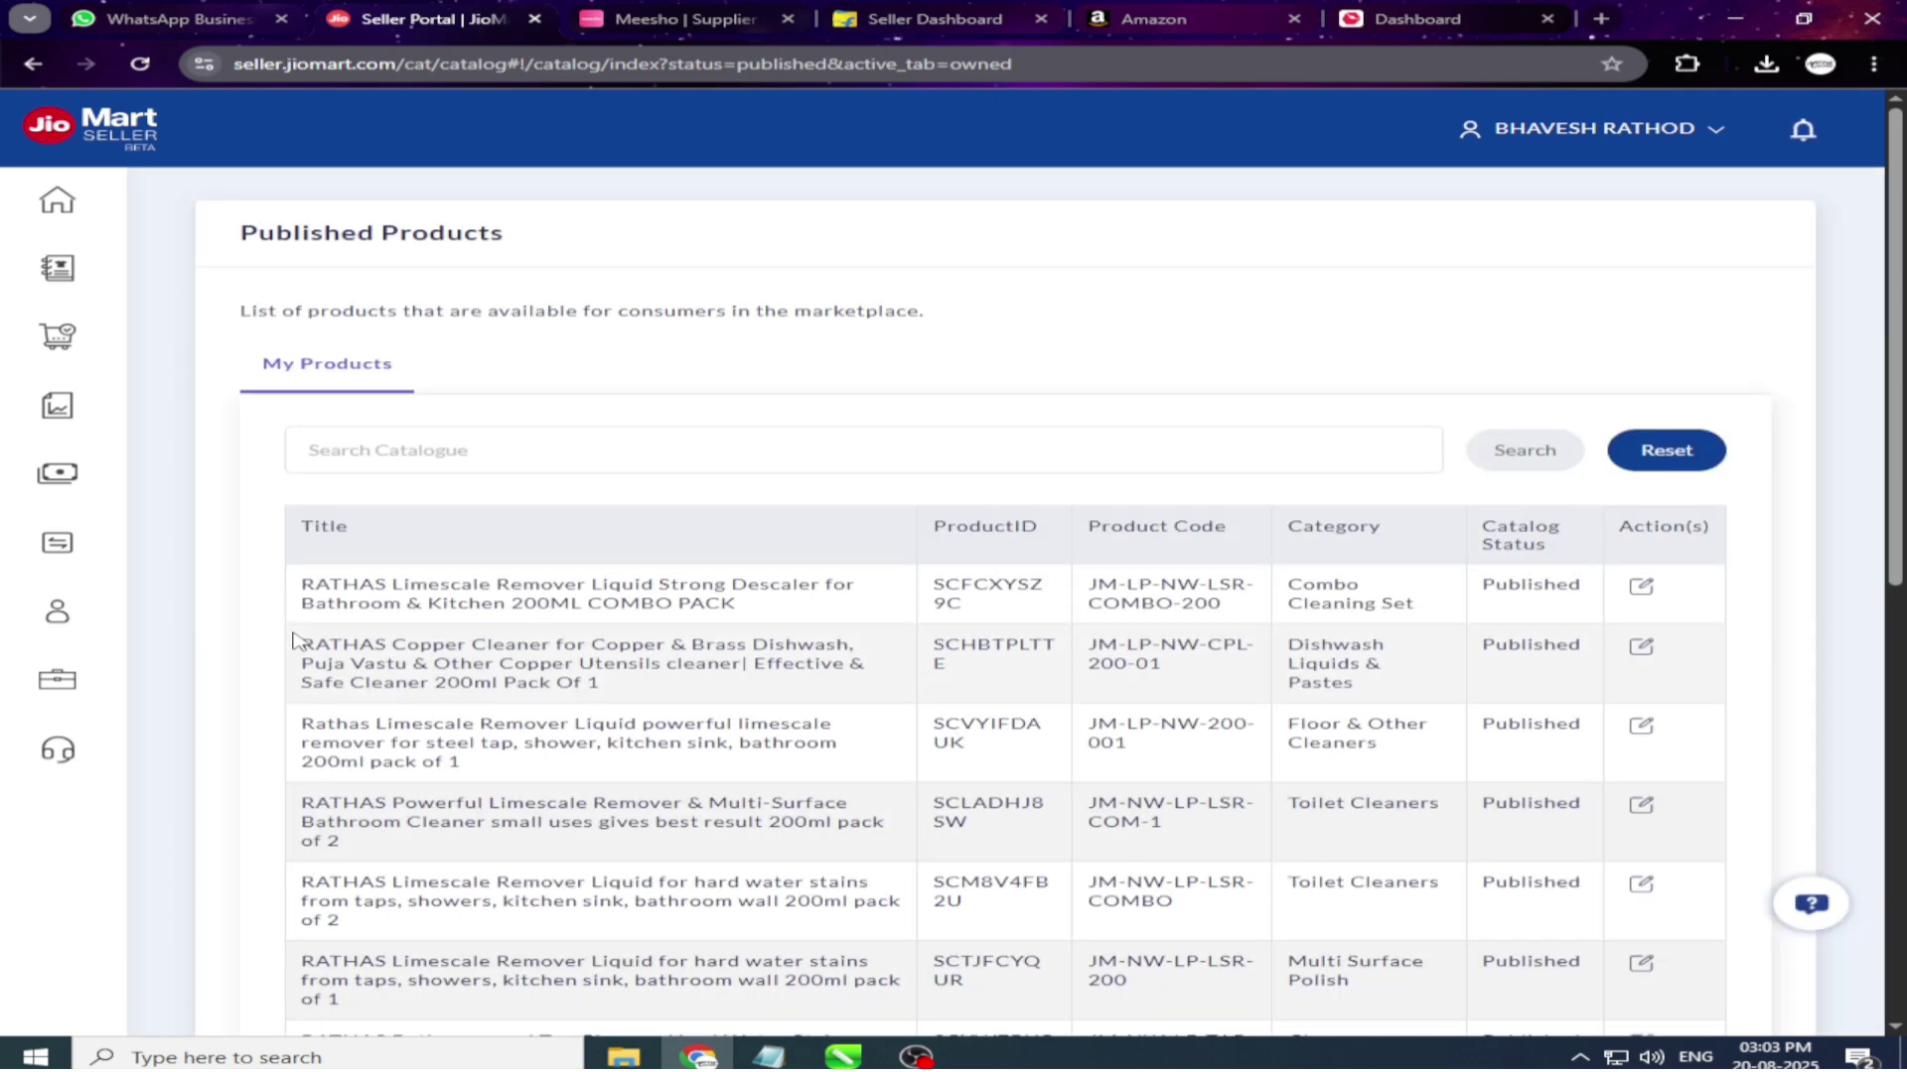
Look through the published products on pages 1 and 2 and go on to page 3.
scroll(1306, 743, "down", 5)
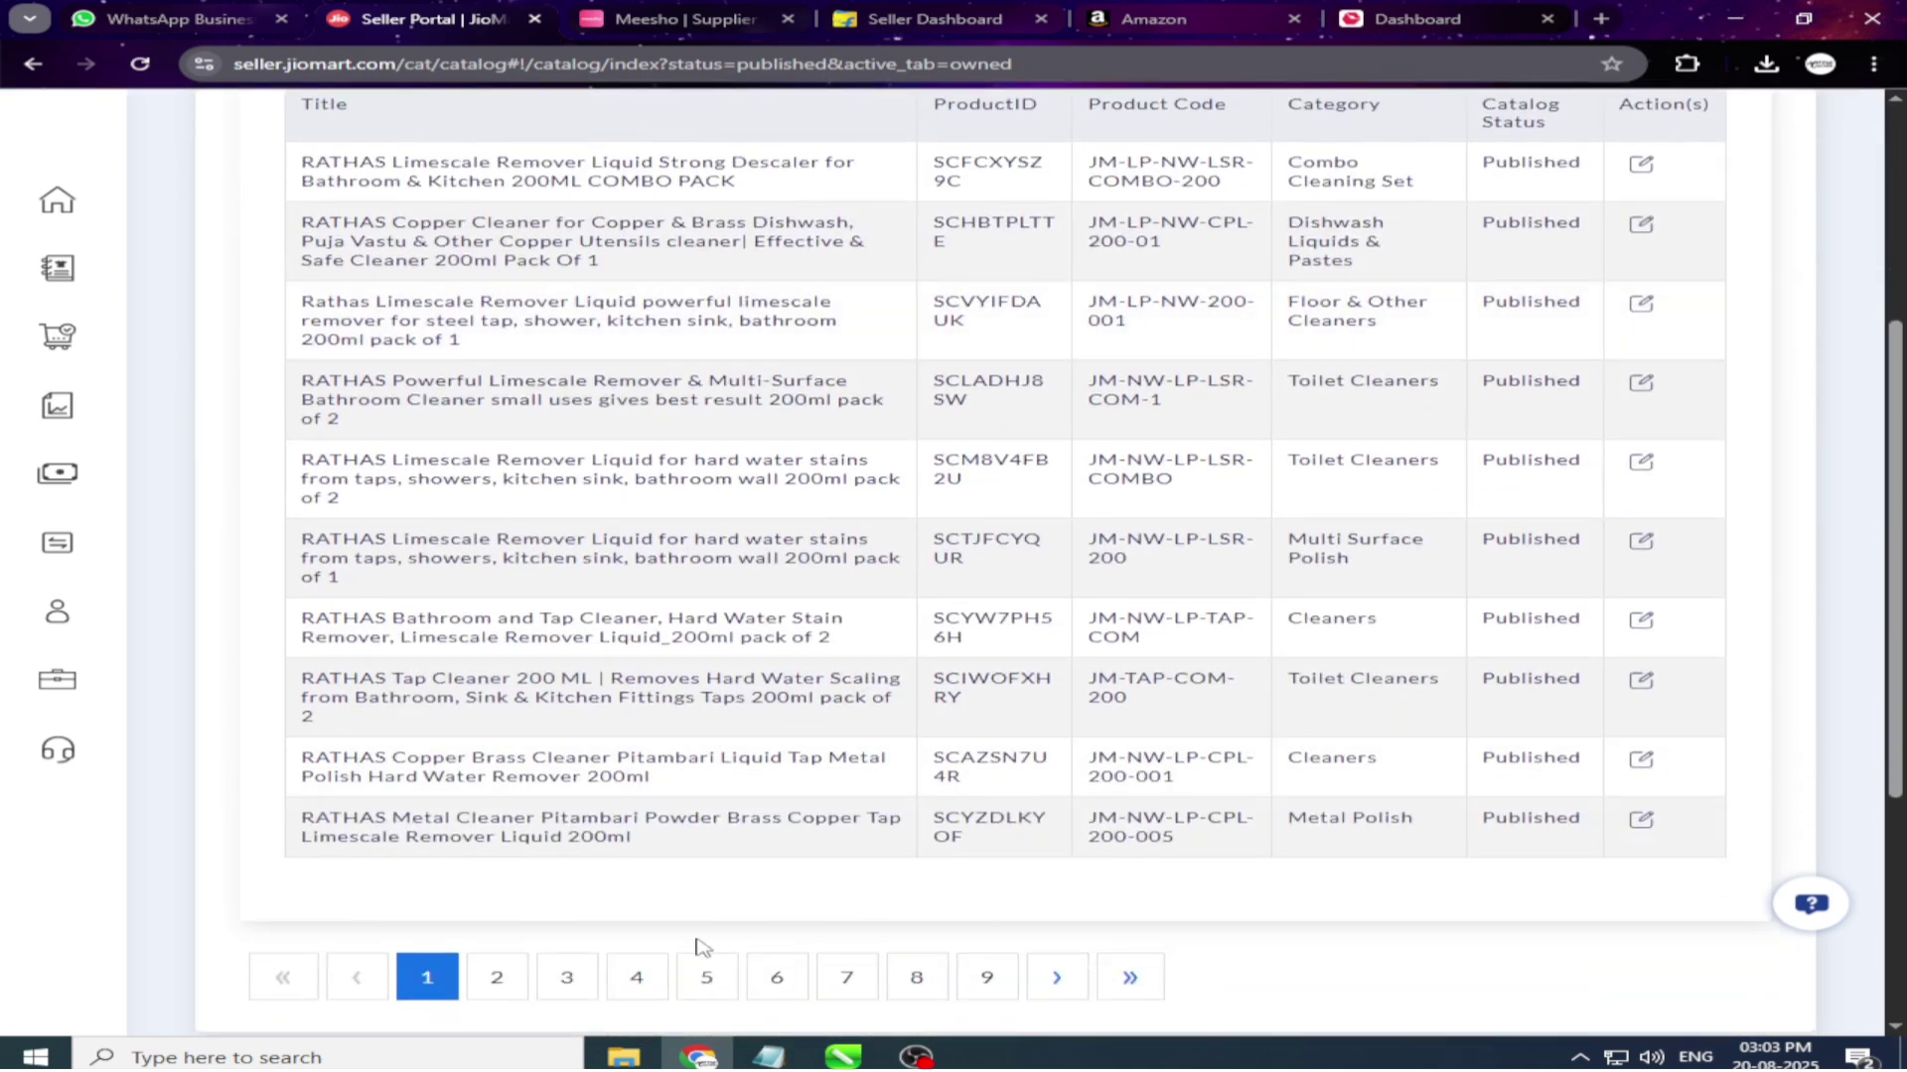
left_click(496, 977)
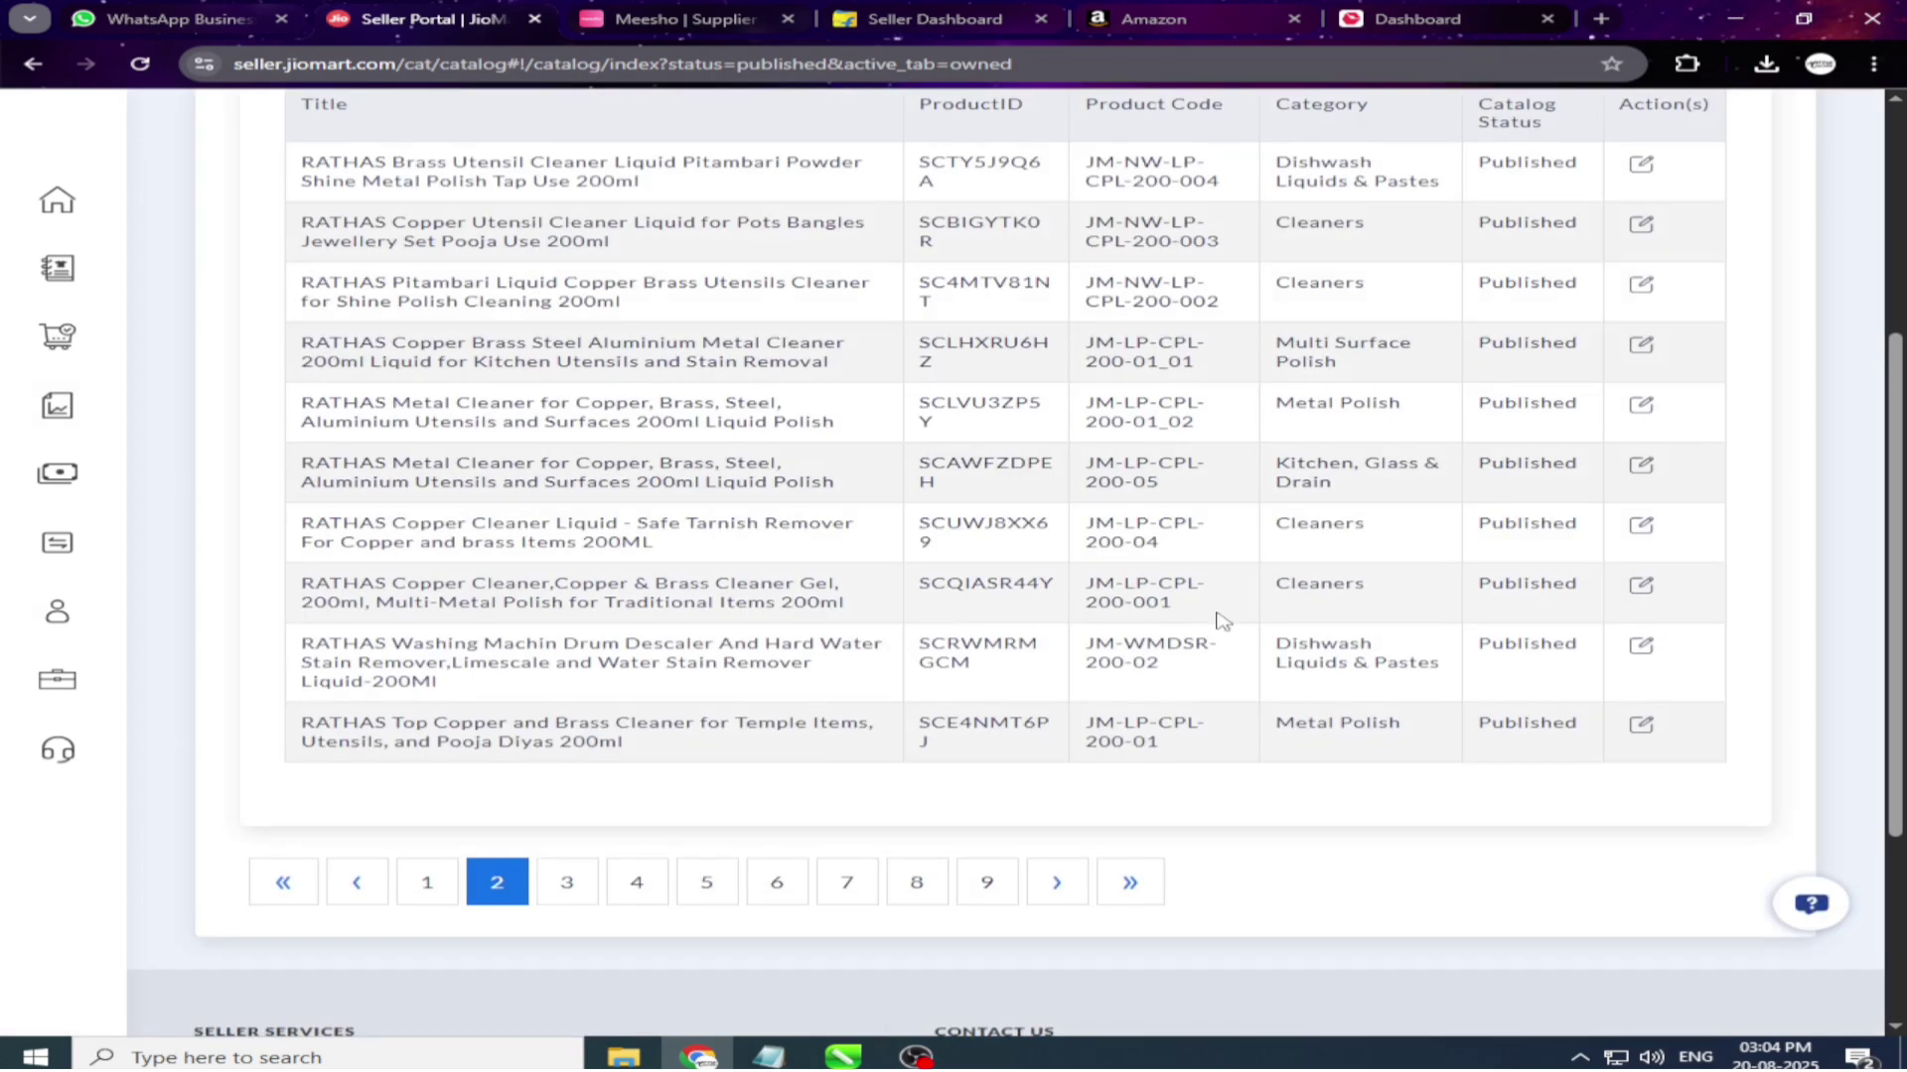
scroll(1222, 621, "up", 3)
scroll(829, 705, "down", 2)
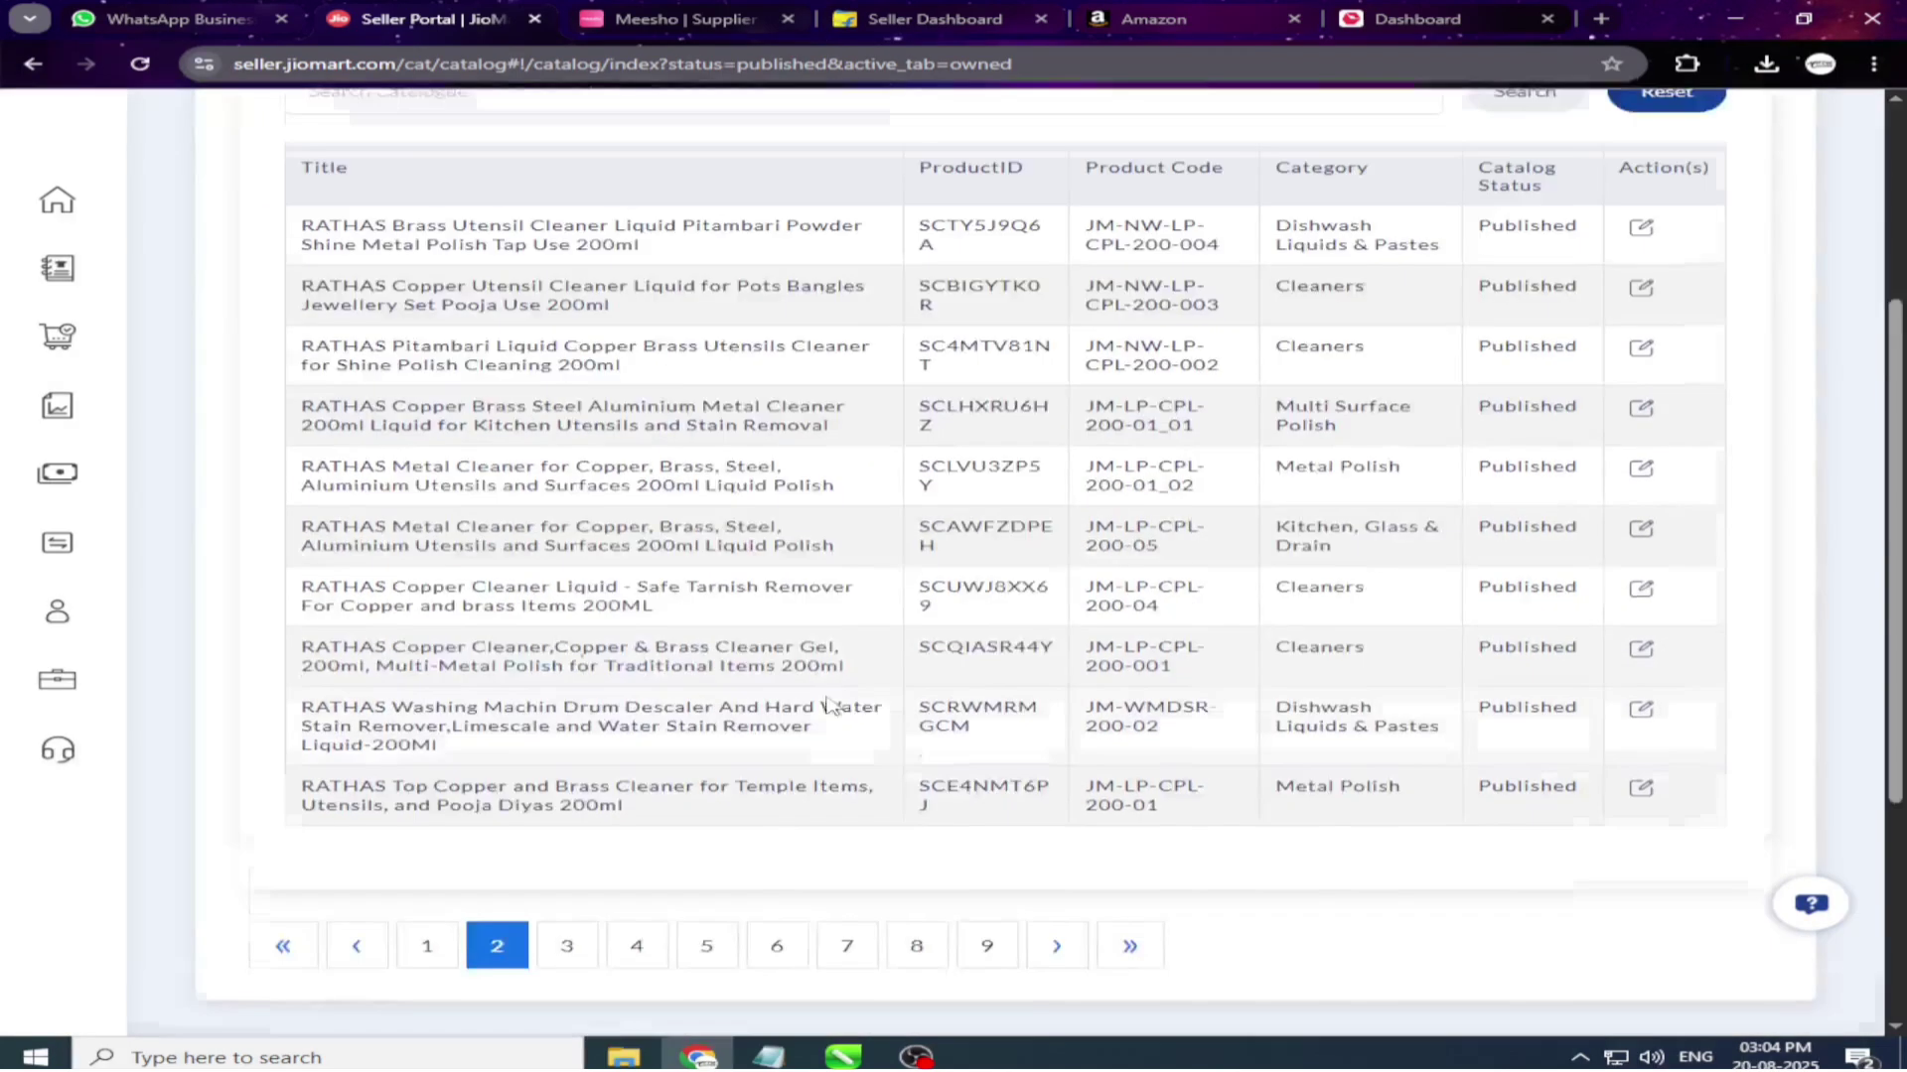
scroll(829, 705, "down", 1)
left_click(566, 882)
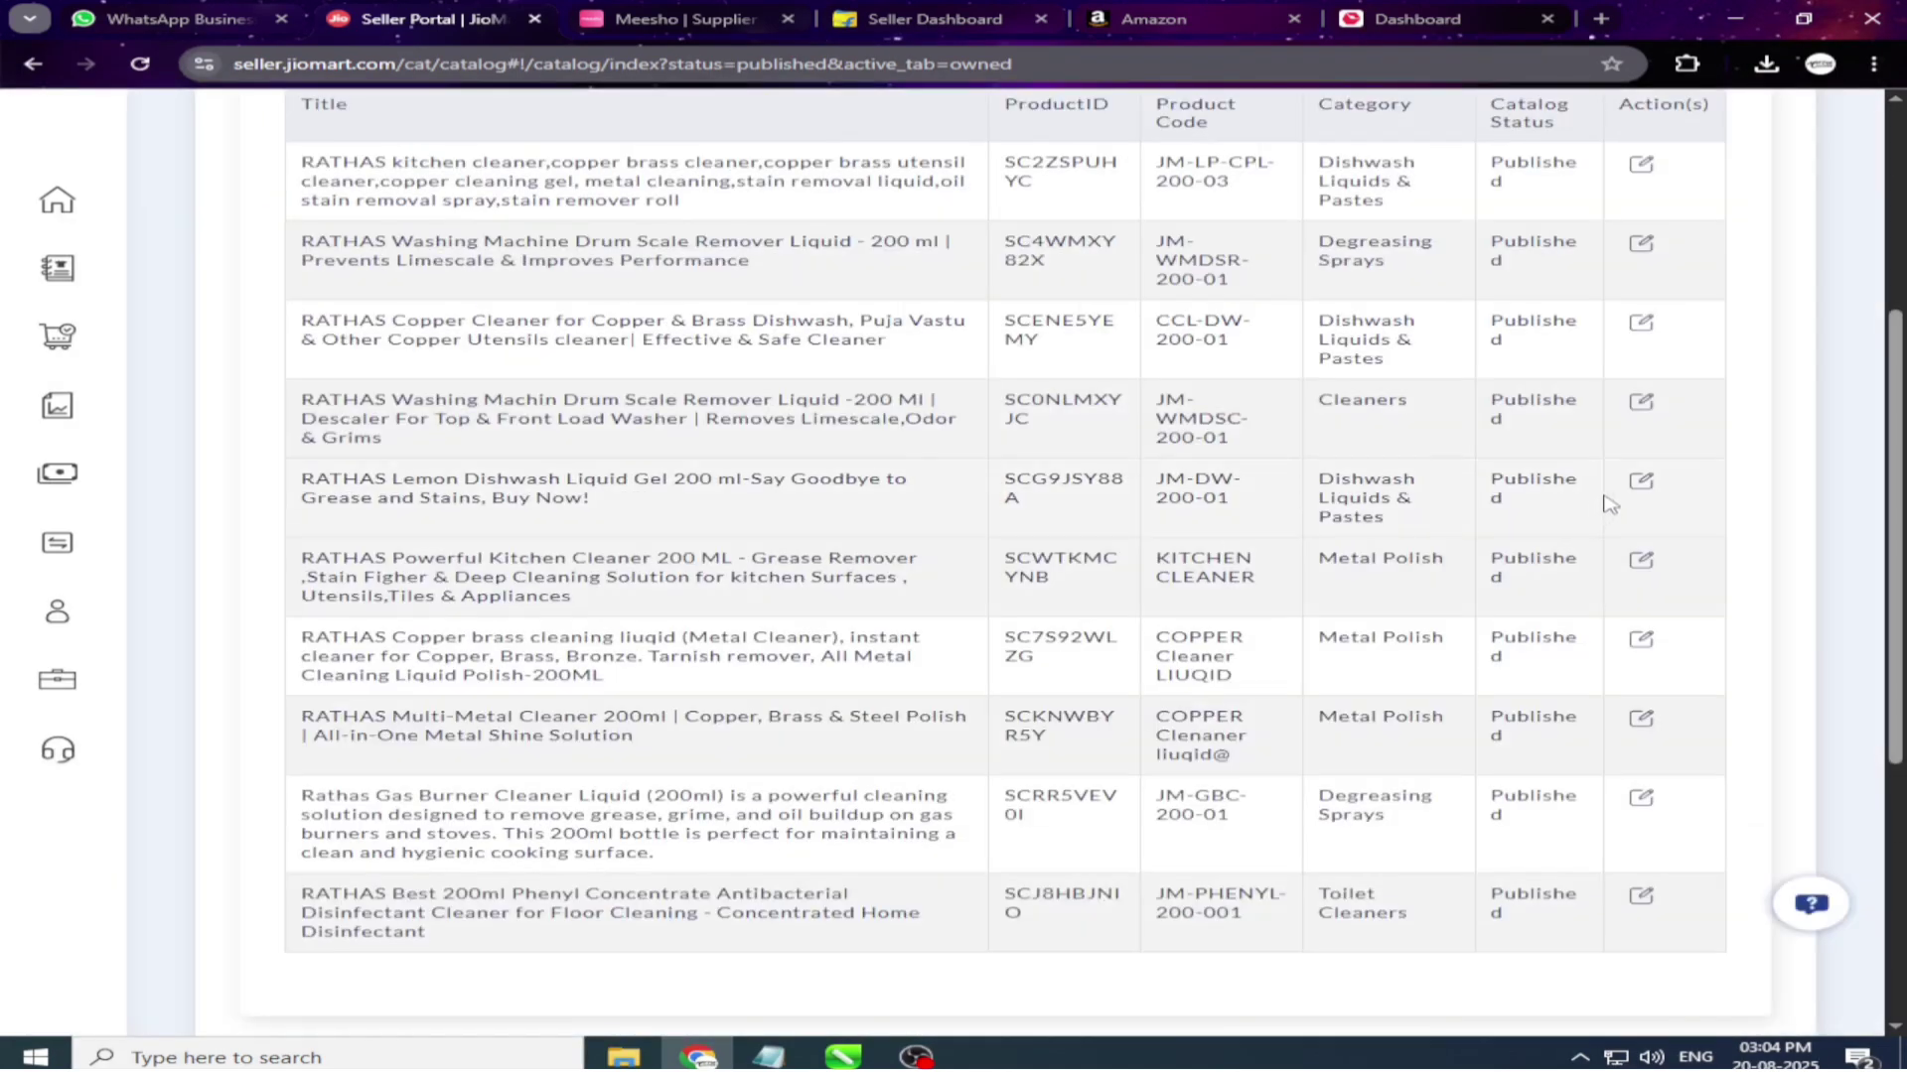
View the edit page of the RATHAS Lemon Dishwash Liquid Gel product and return to the portal home page.
left_click(1639, 483)
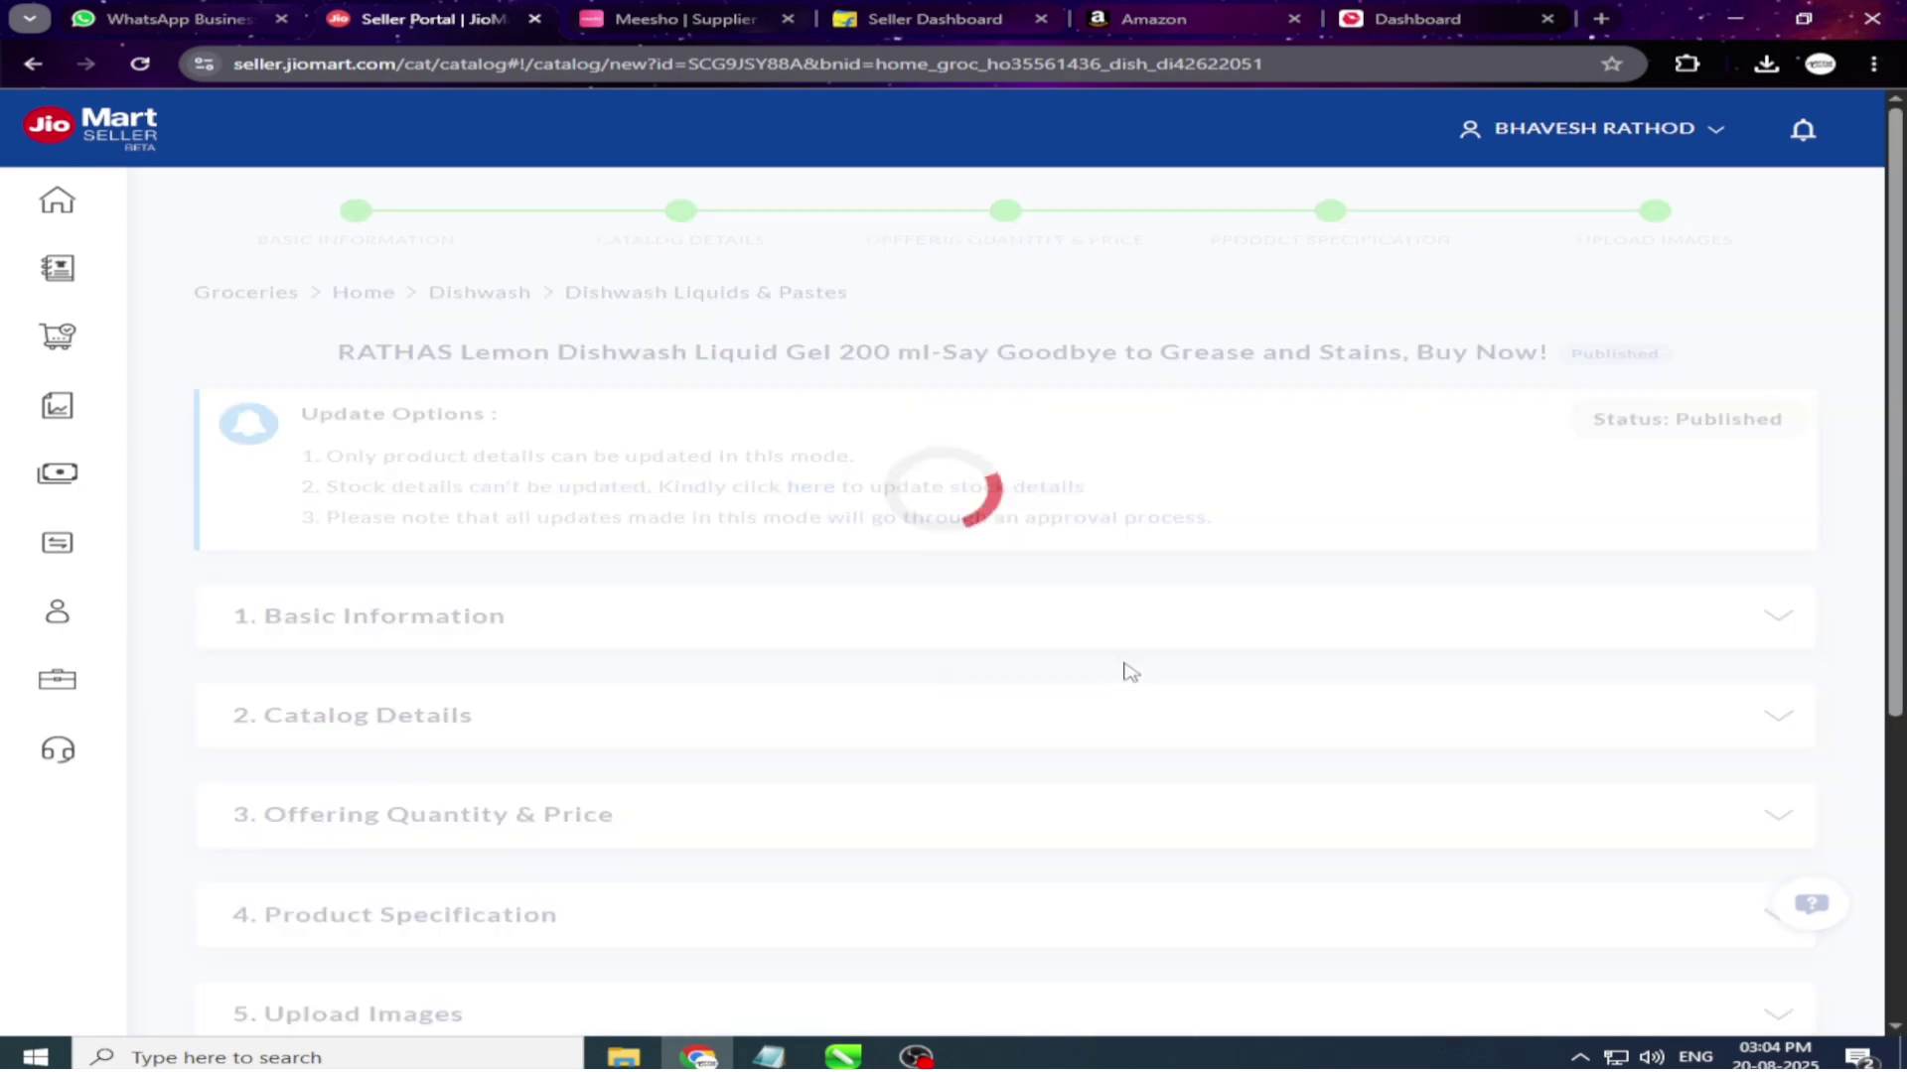
scroll(695, 635, "down", 3)
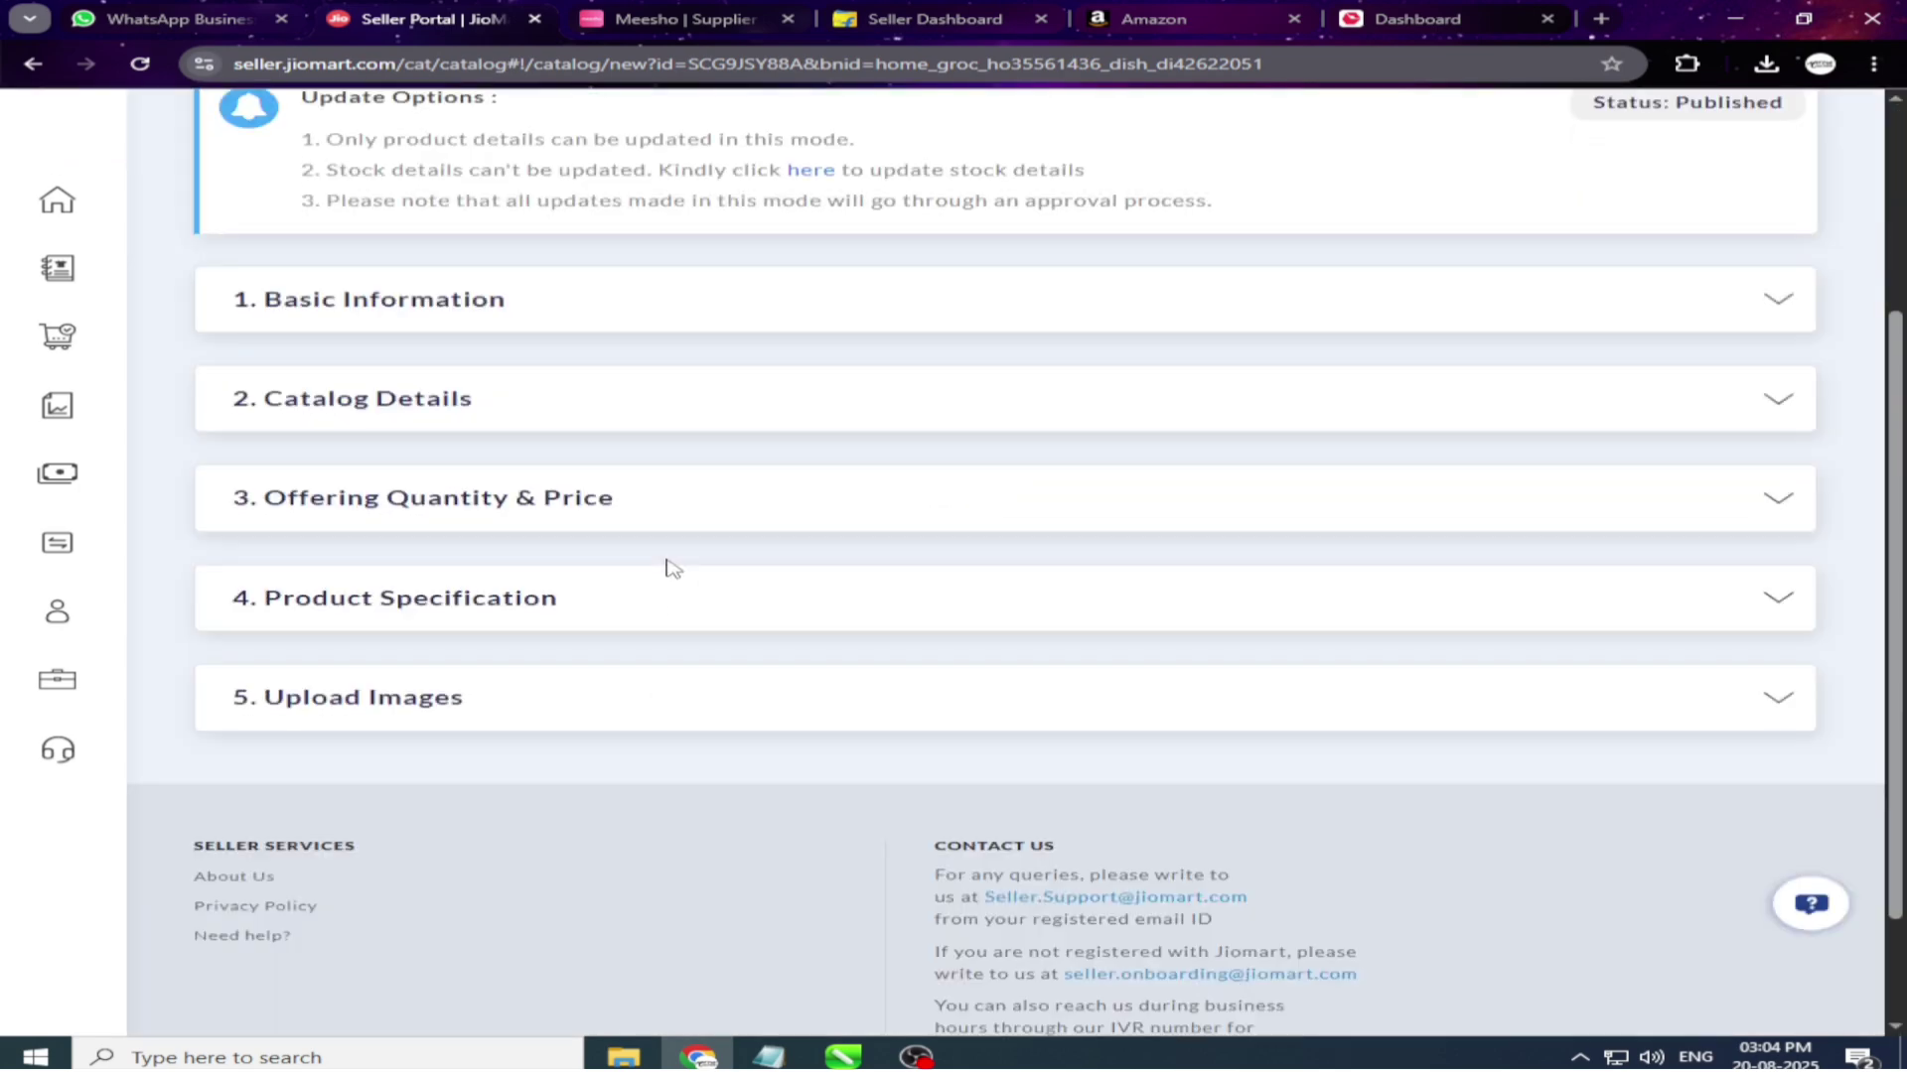
scroll(665, 566, "up", 3)
left_click(93, 237)
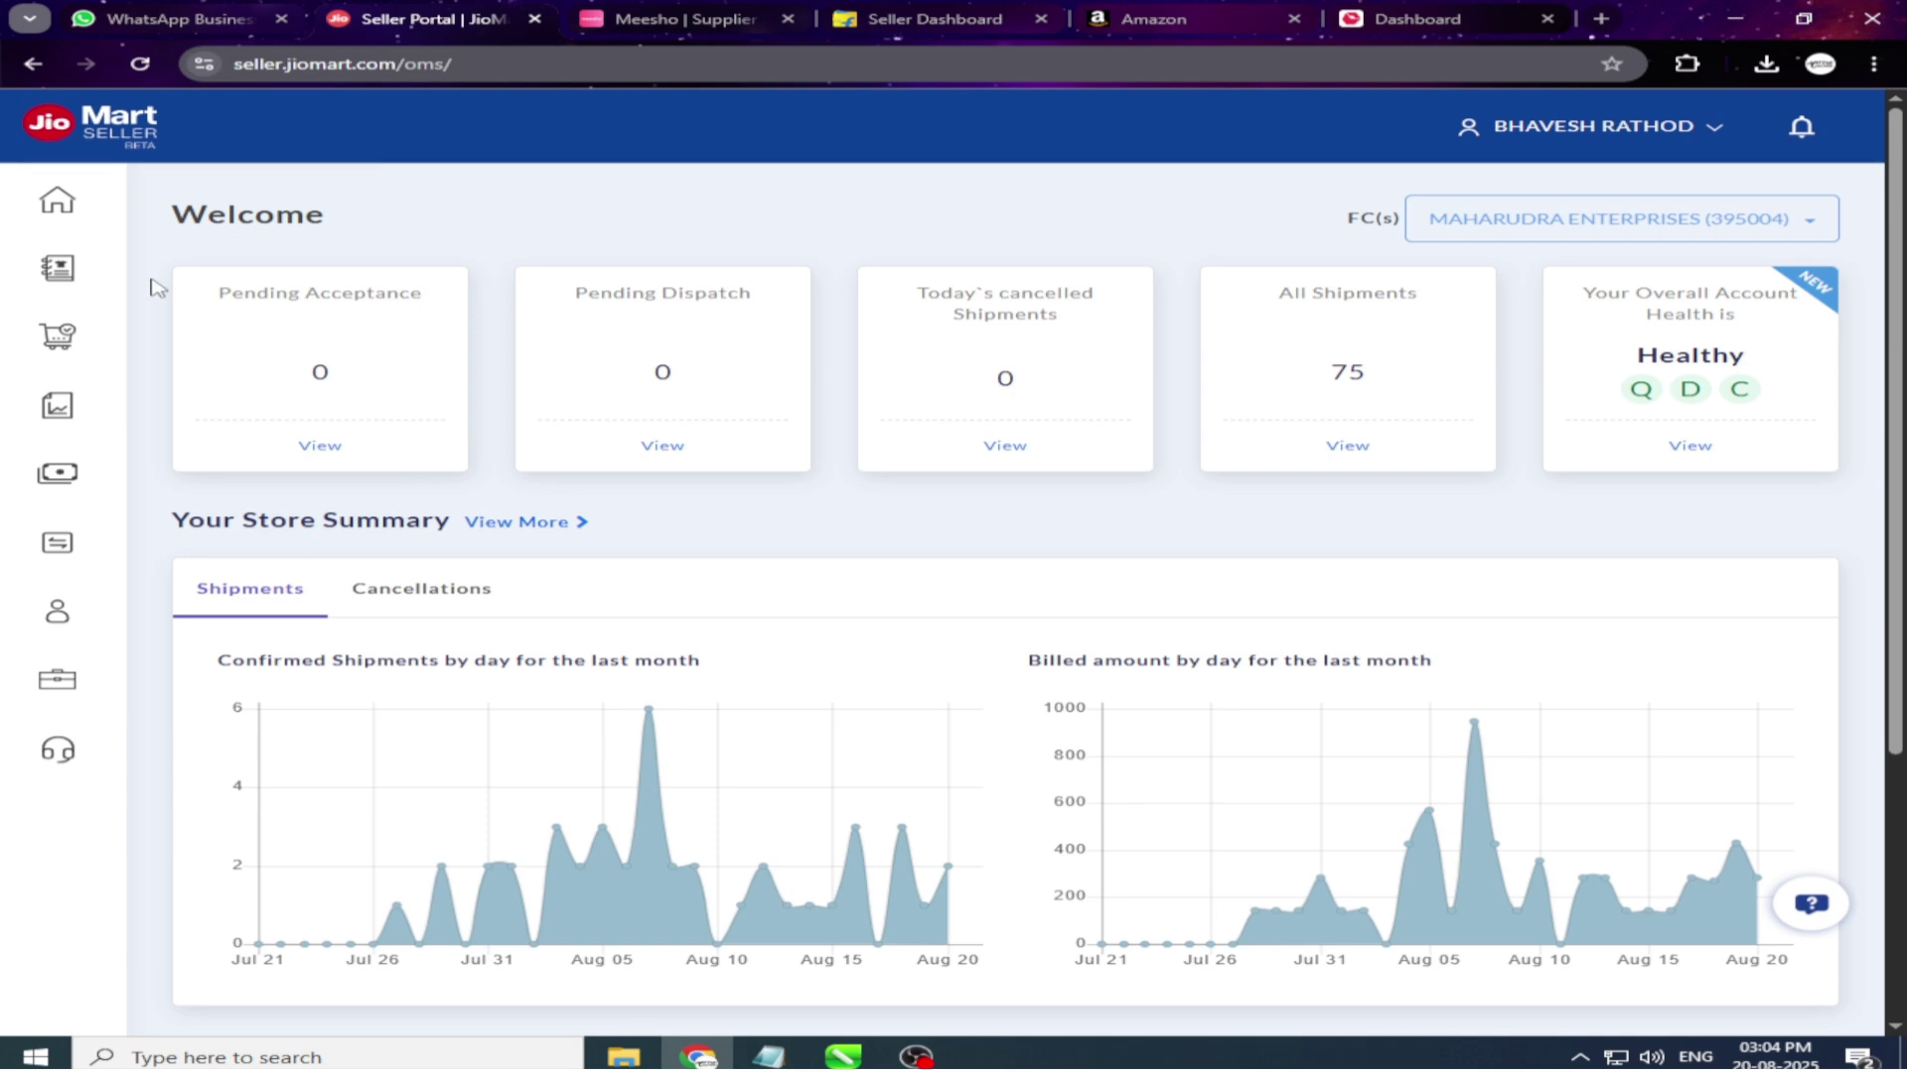
Open the Bulk Upload page for the product offerings.
mouse_move(85, 278)
key("ctrl+plus")
key("ctrl+plus")
key("ctrl+plus")
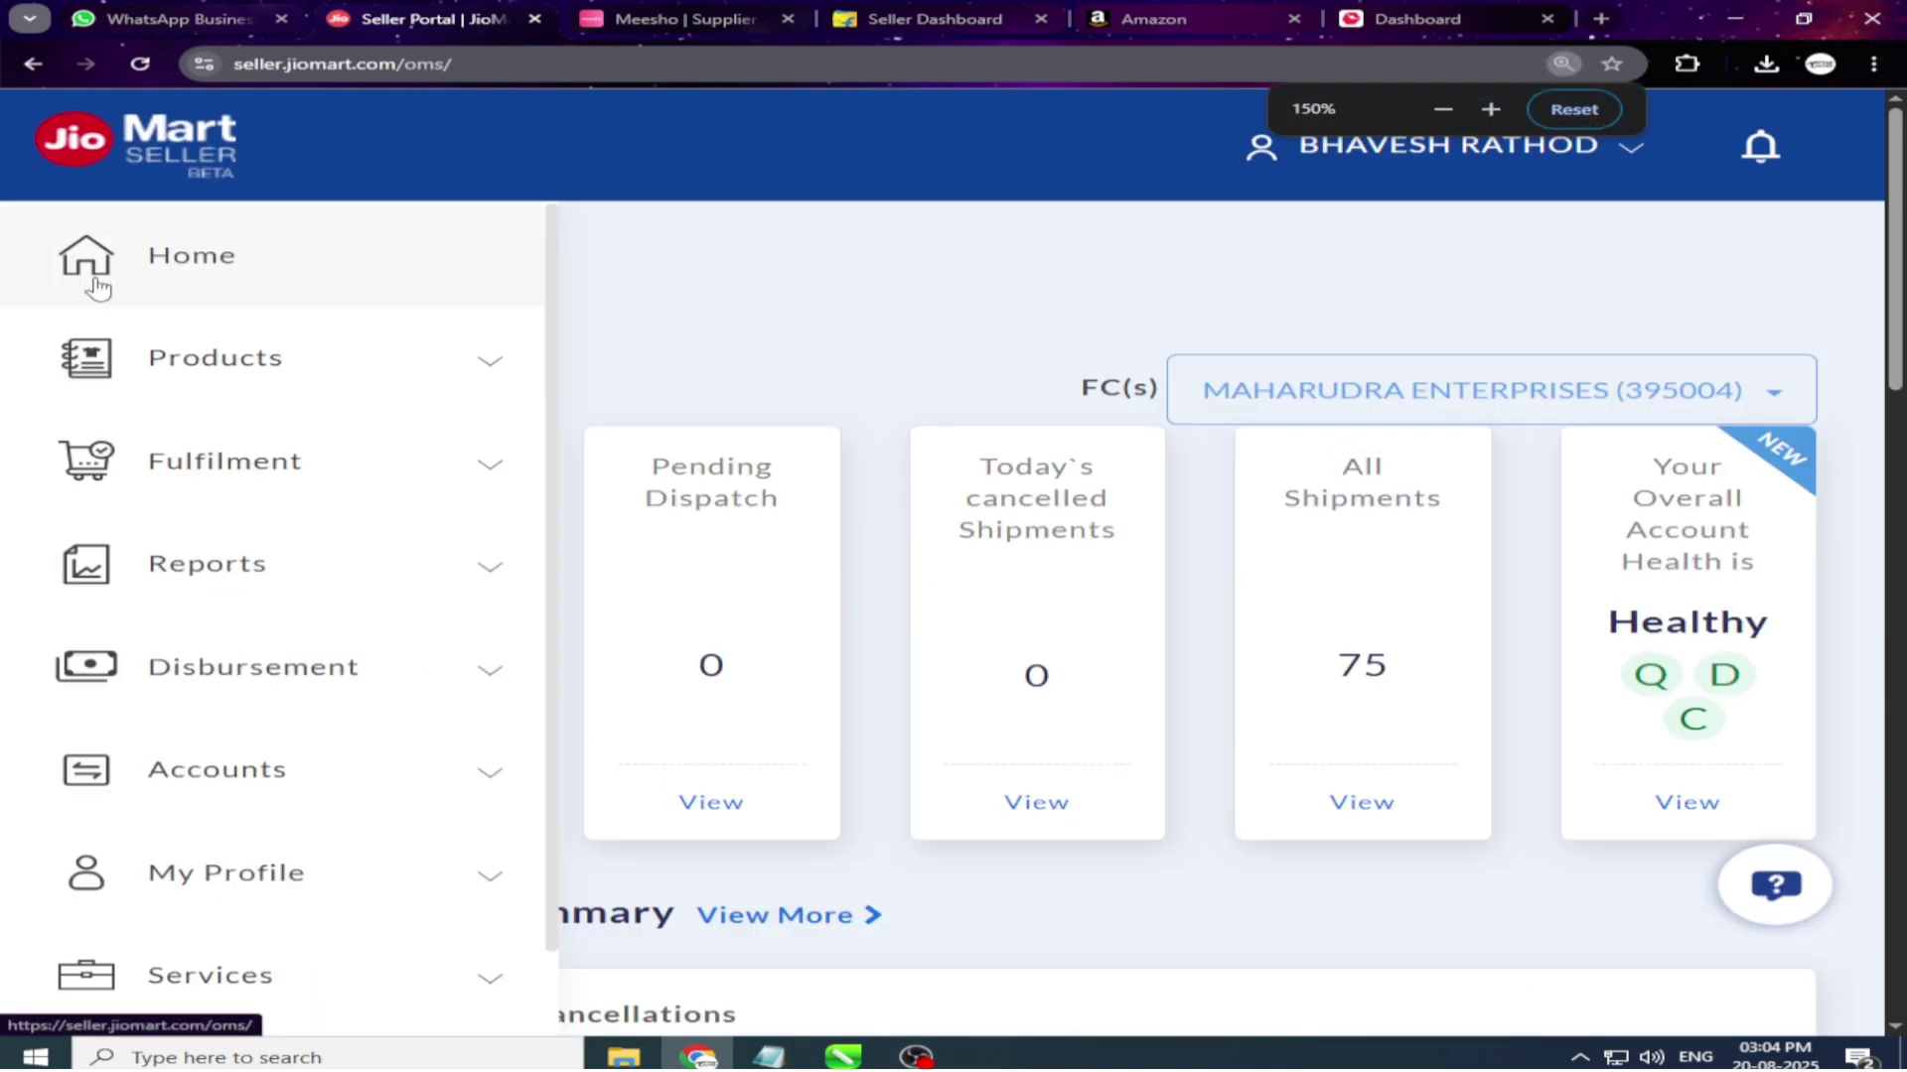
left_click(227, 359)
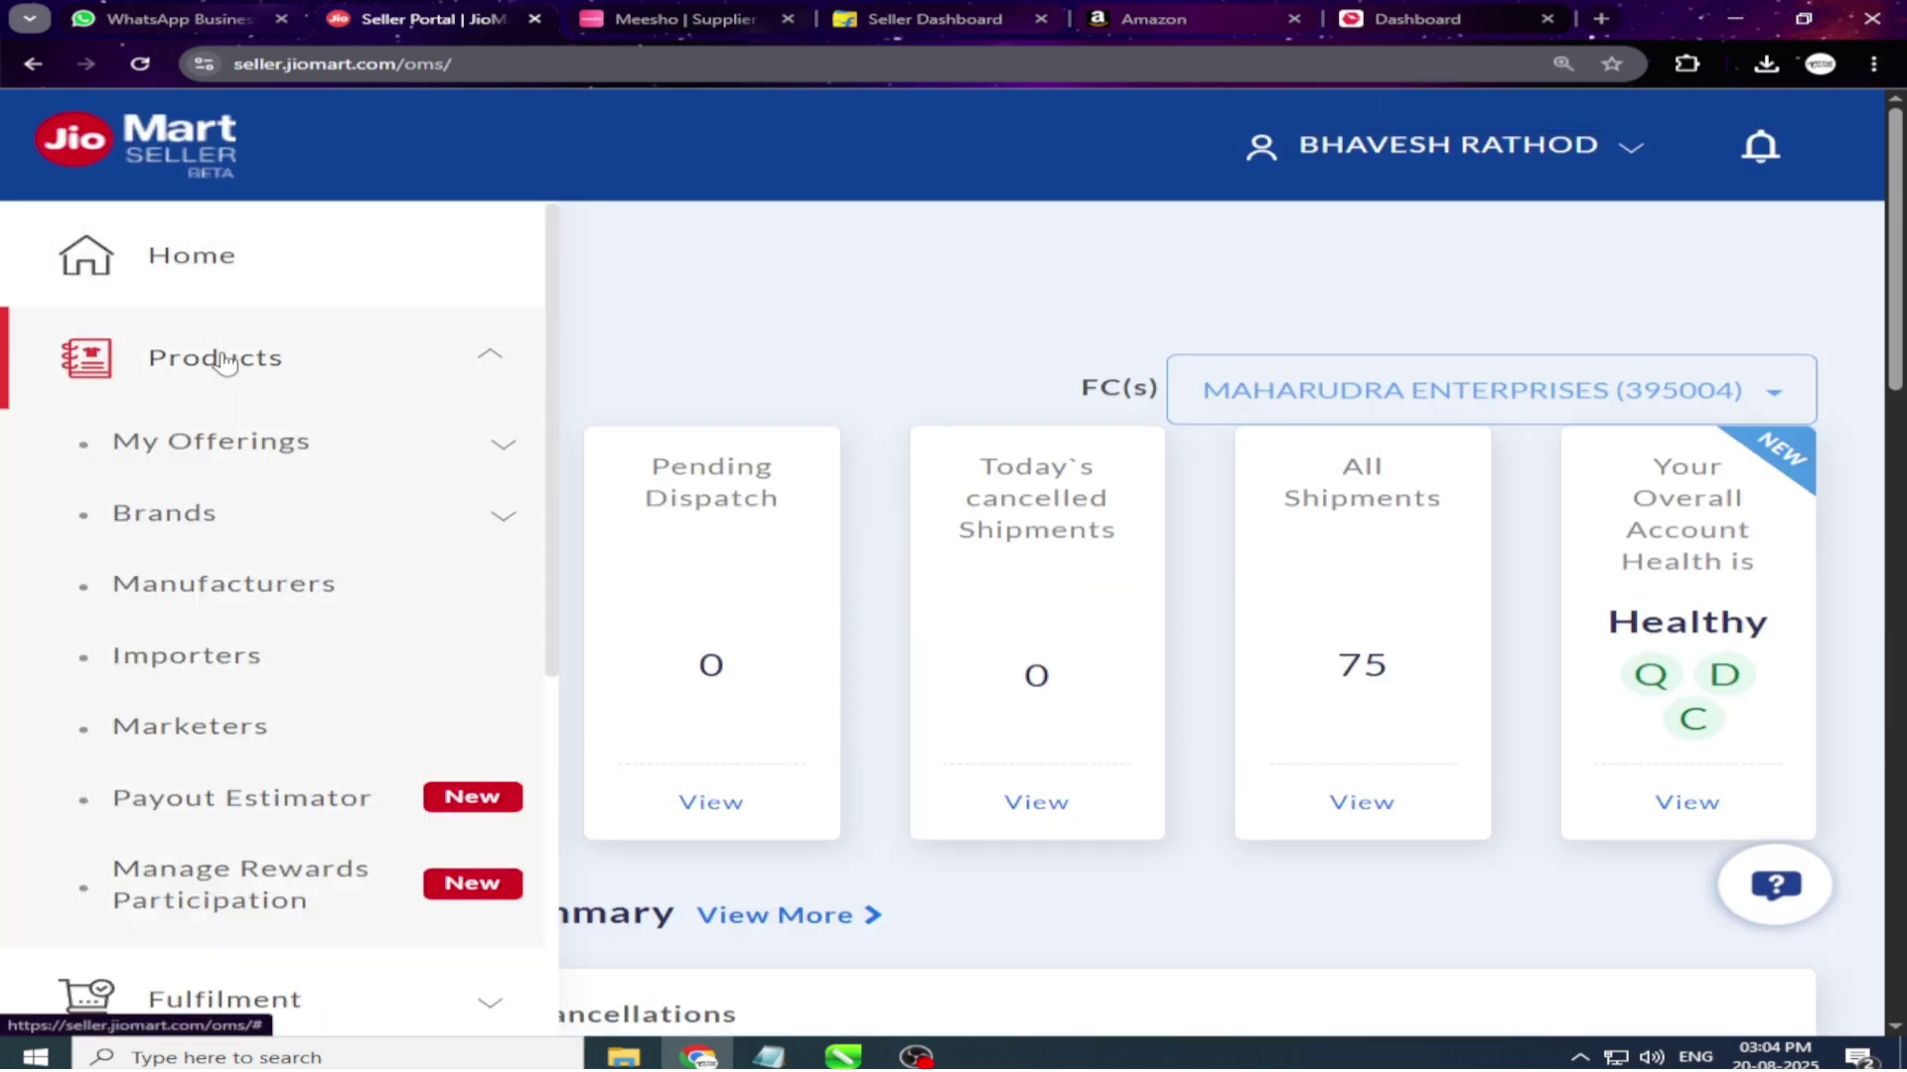
left_click(220, 443)
key("ctrl+minus")
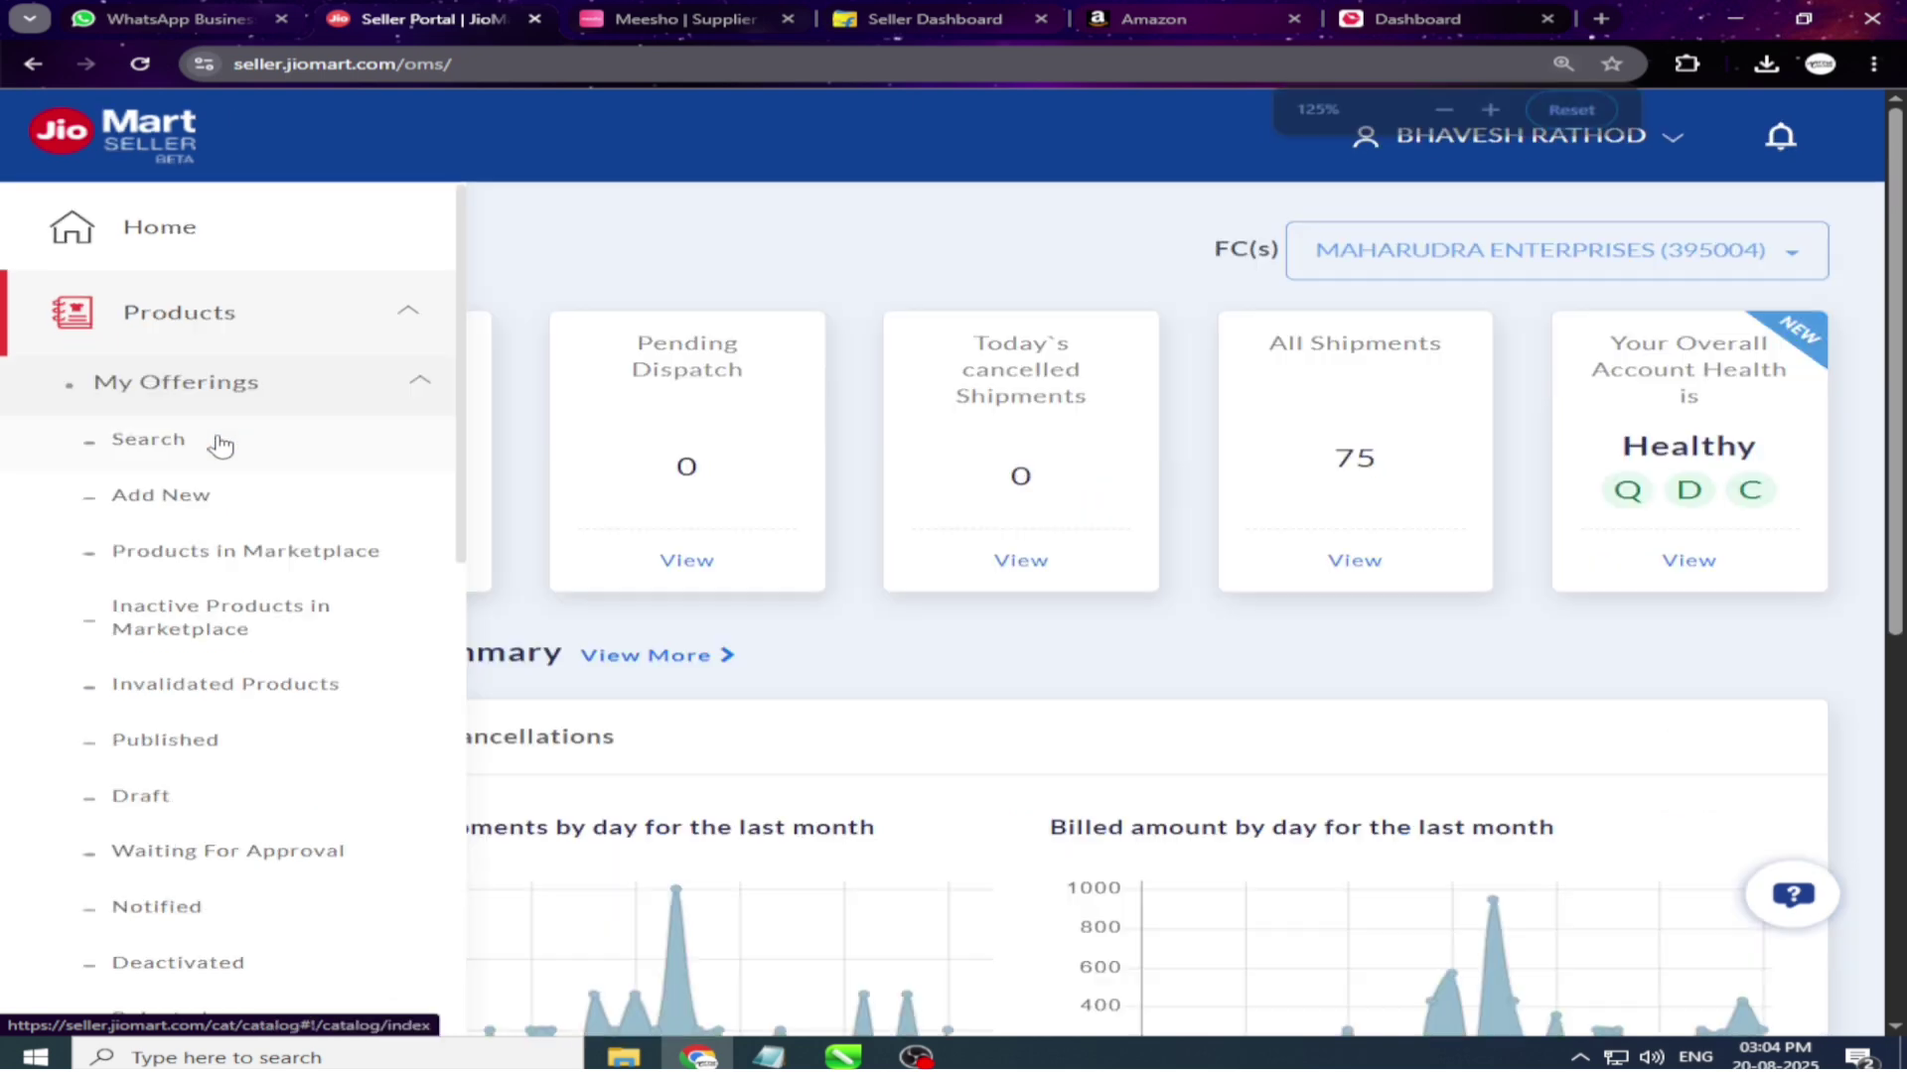
scroll(116, 754, "down", 4)
scroll(149, 685, "down", 2)
scroll(180, 556, "up", 2)
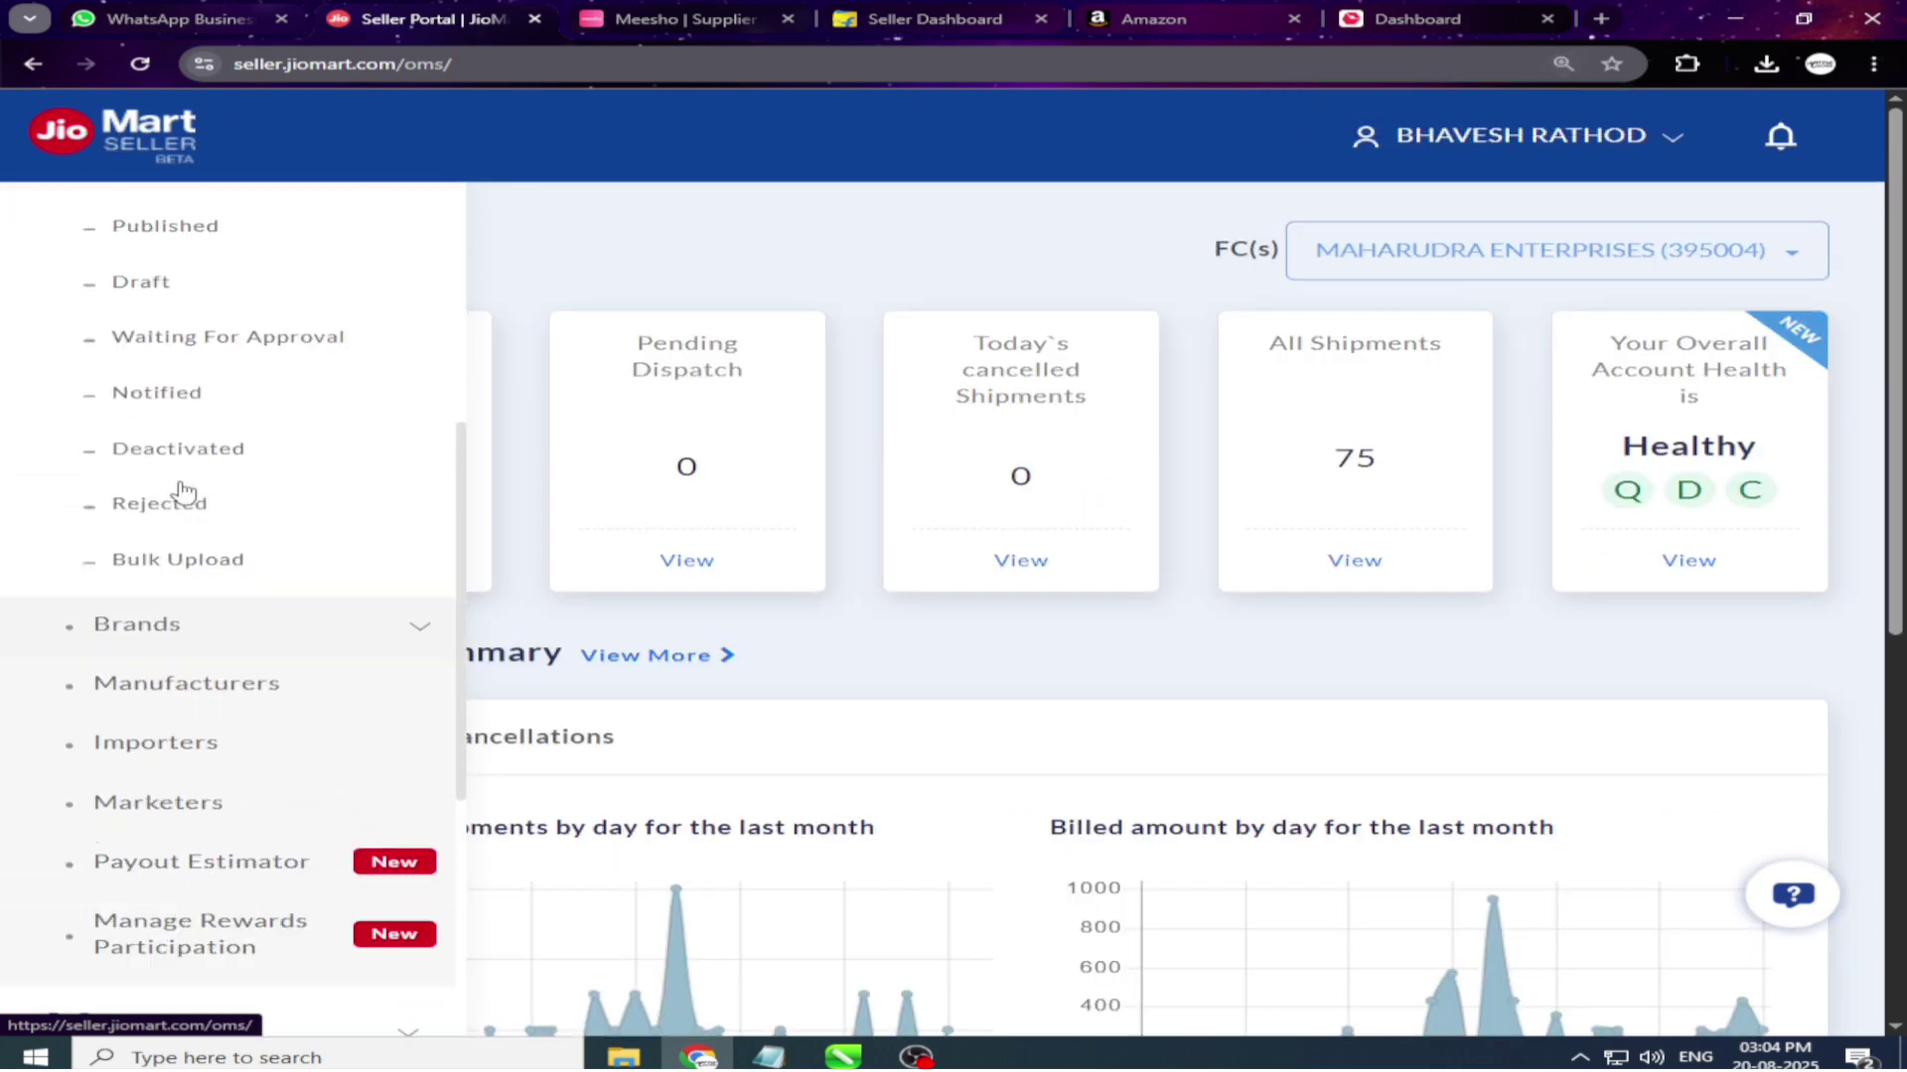
left_click(171, 651)
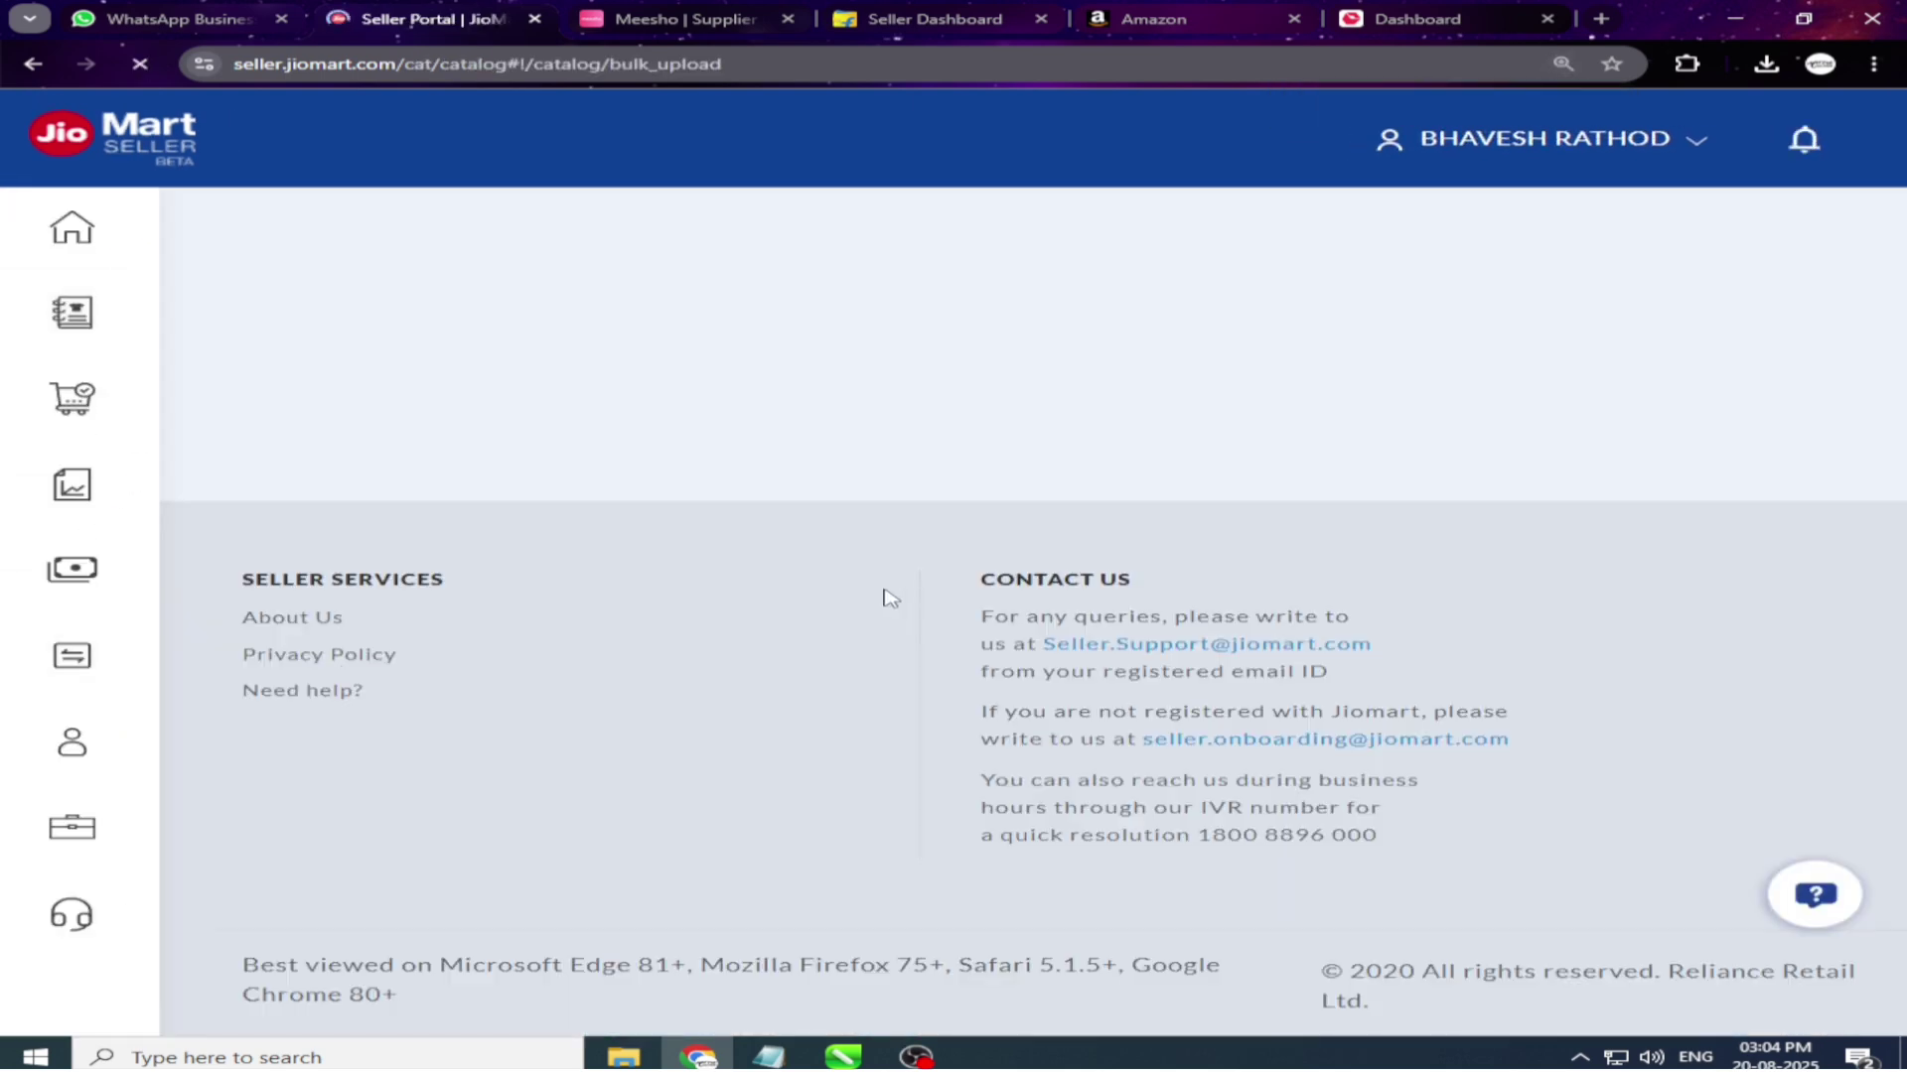
key("ctrl+minus")
key("ctrl+minus")
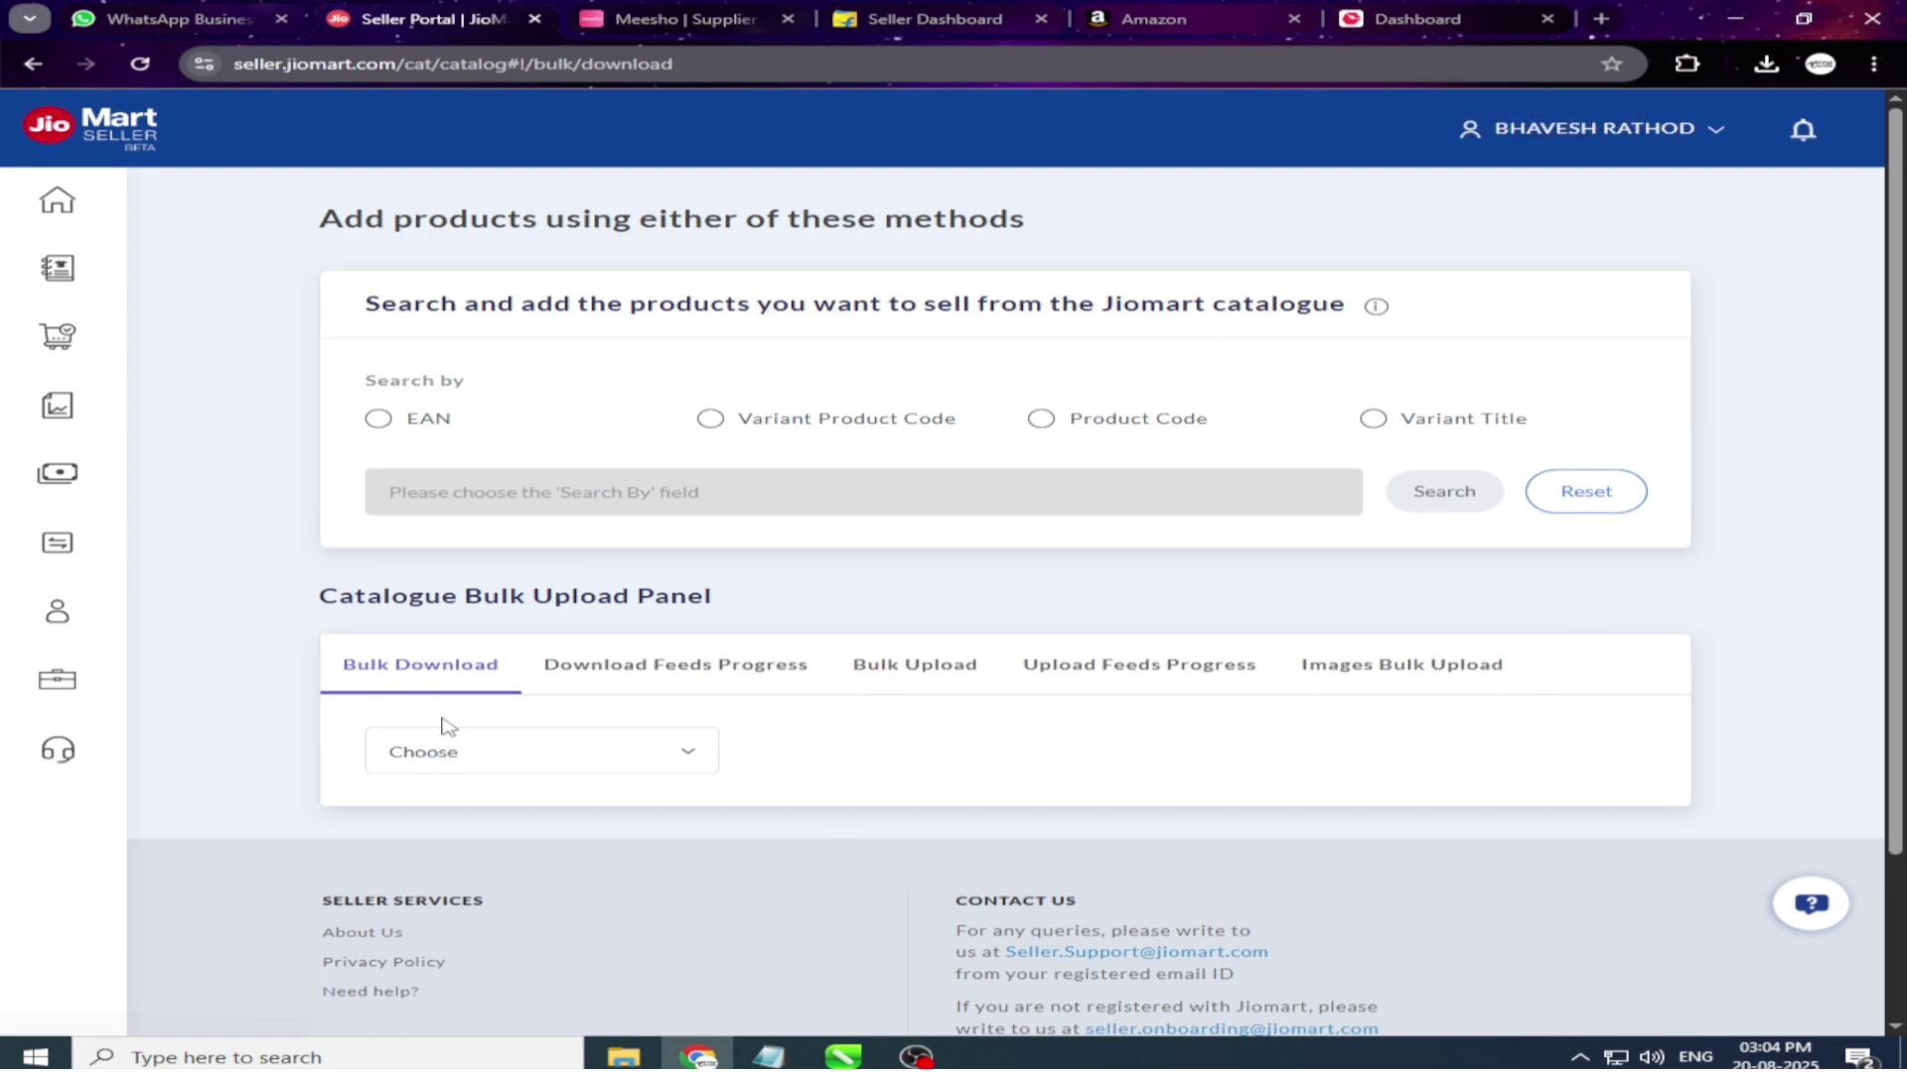
Request a bulk download of the Inventory Feed file.
left_click(490, 773)
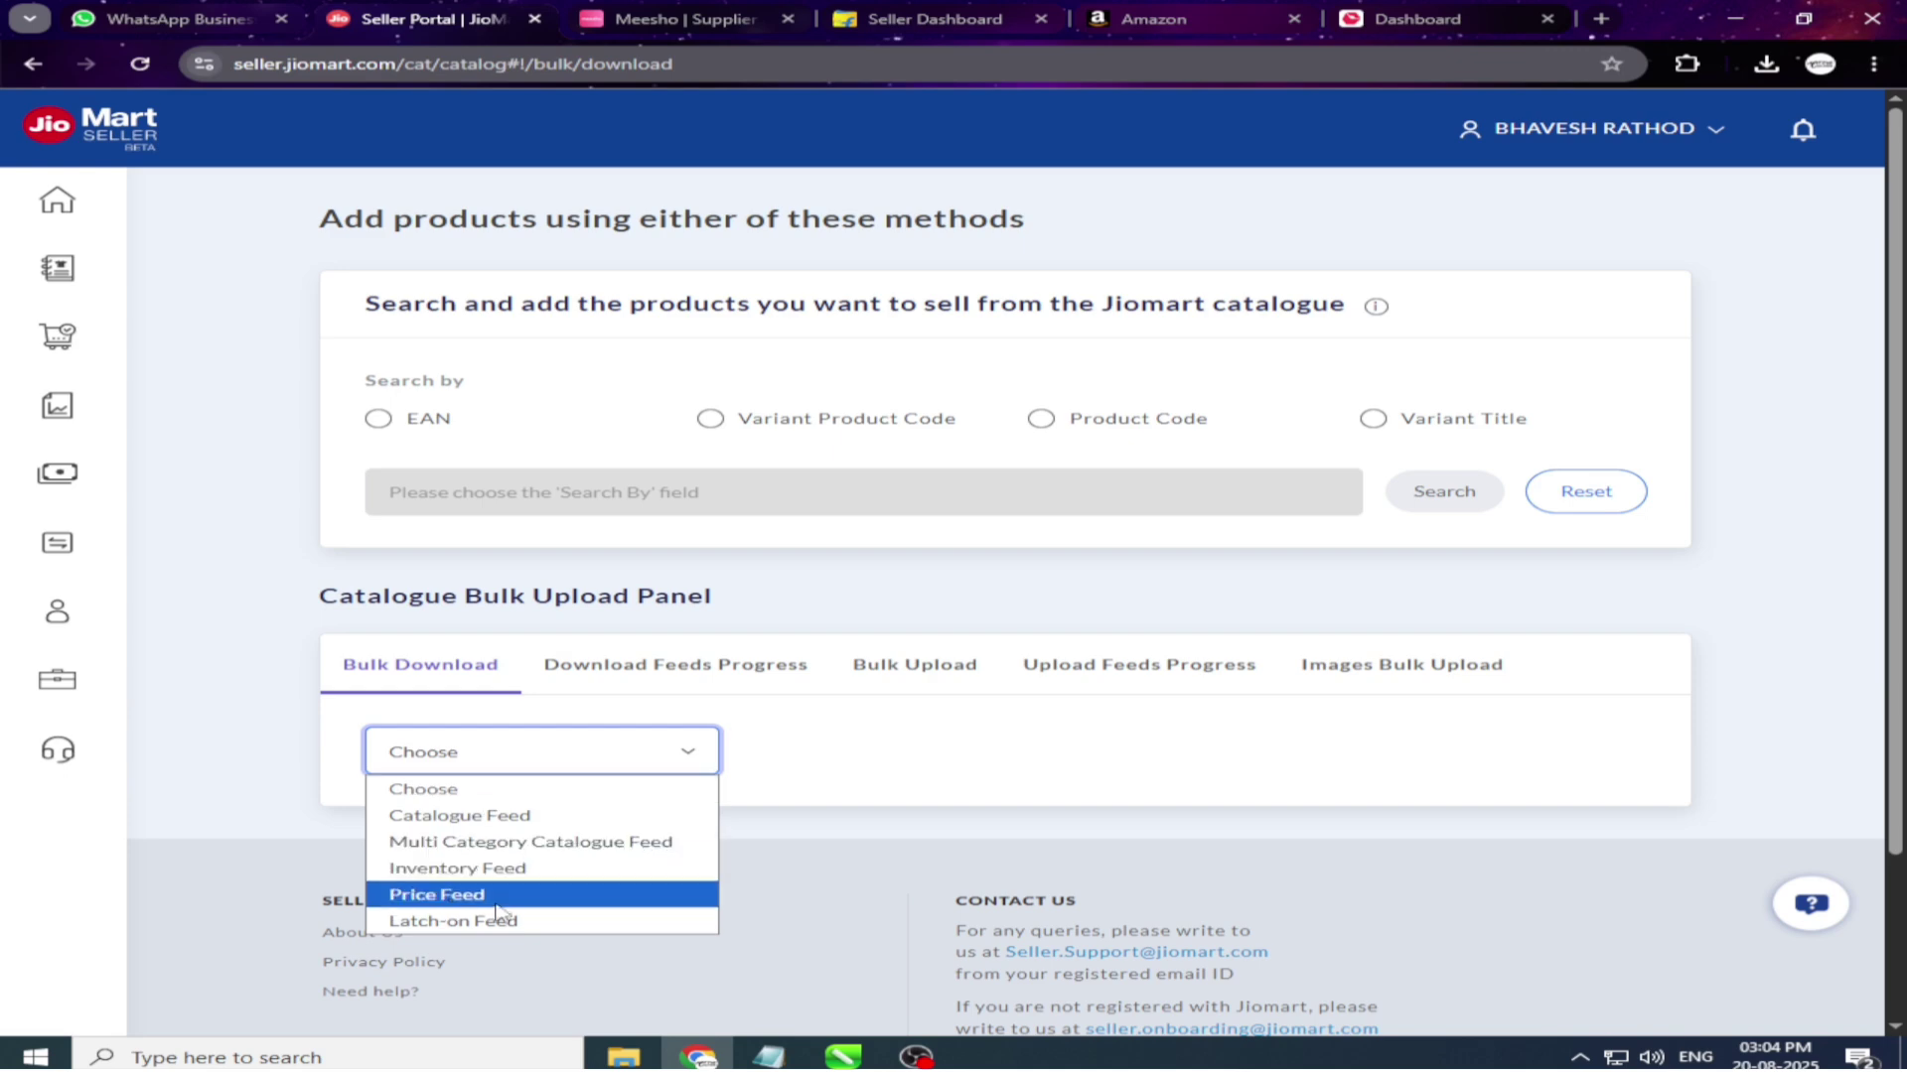
left_click(519, 870)
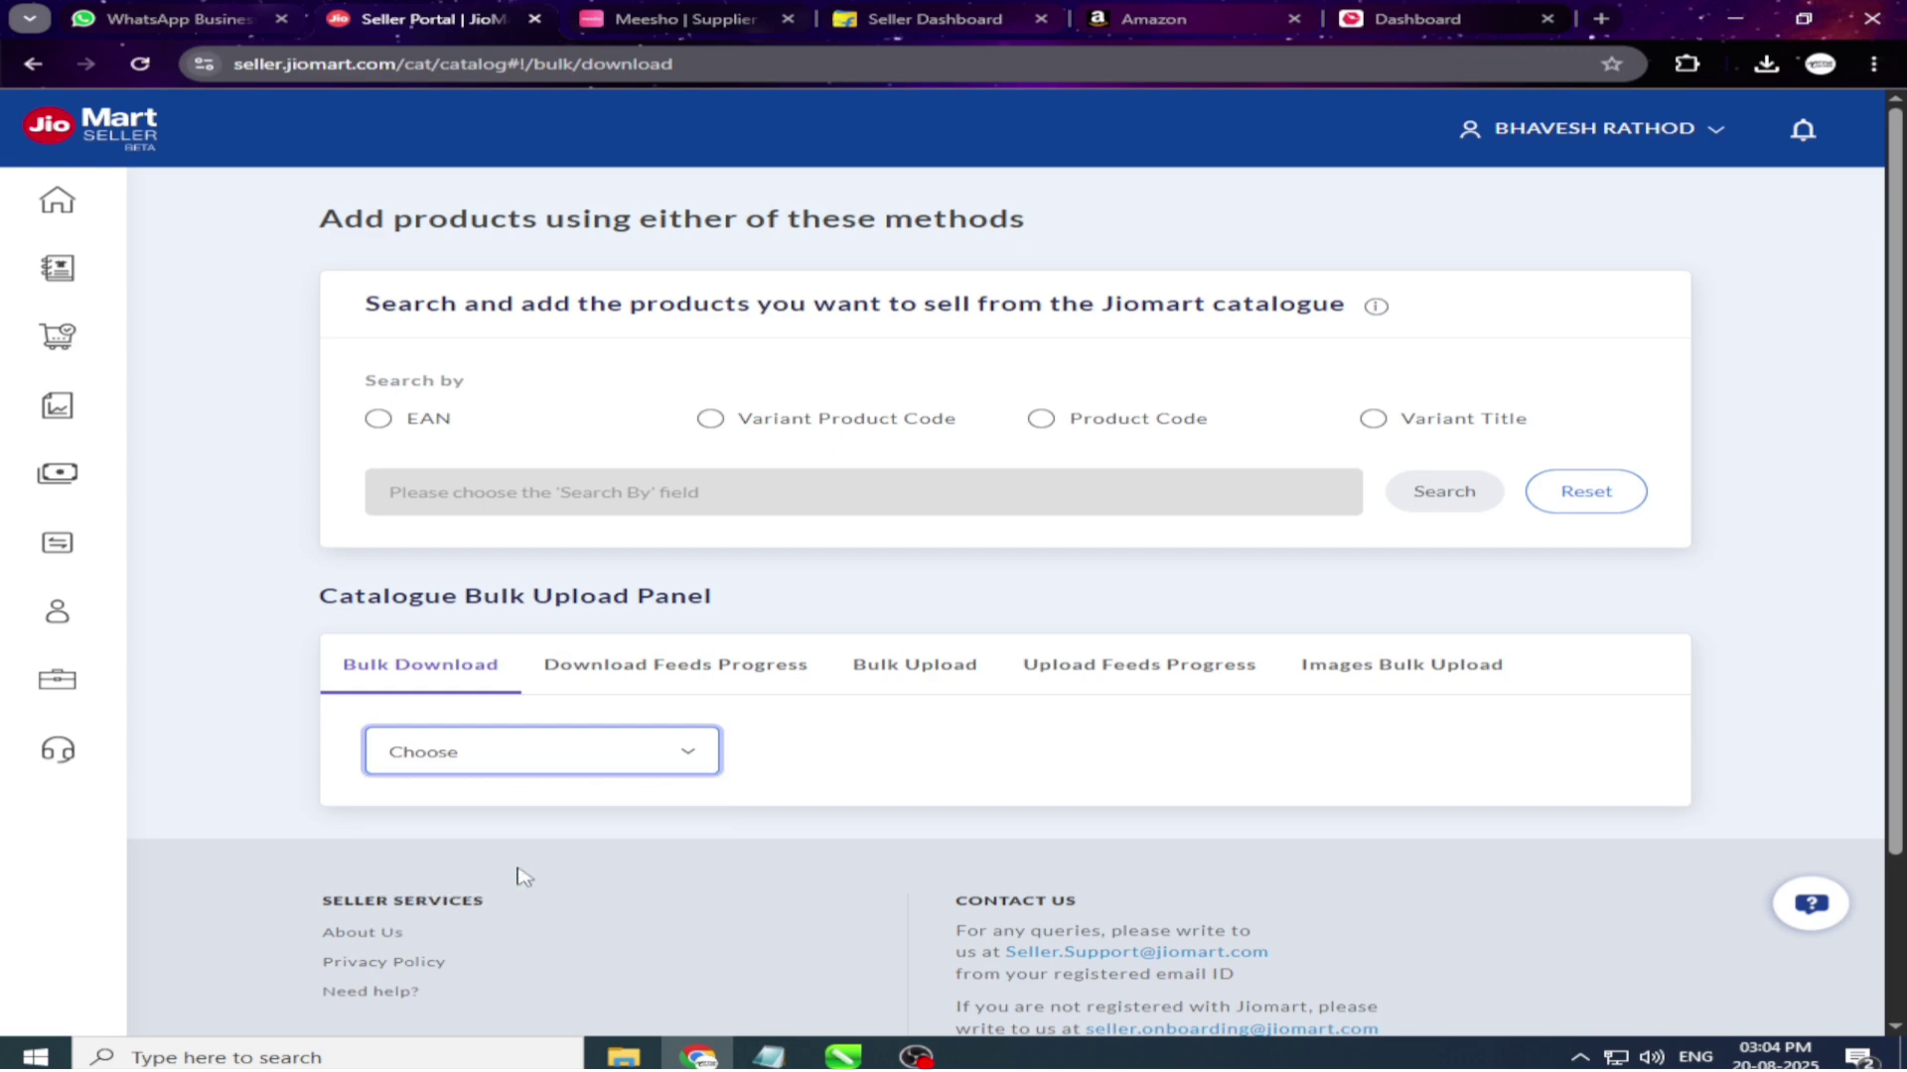
scroll(556, 835, "down", 3)
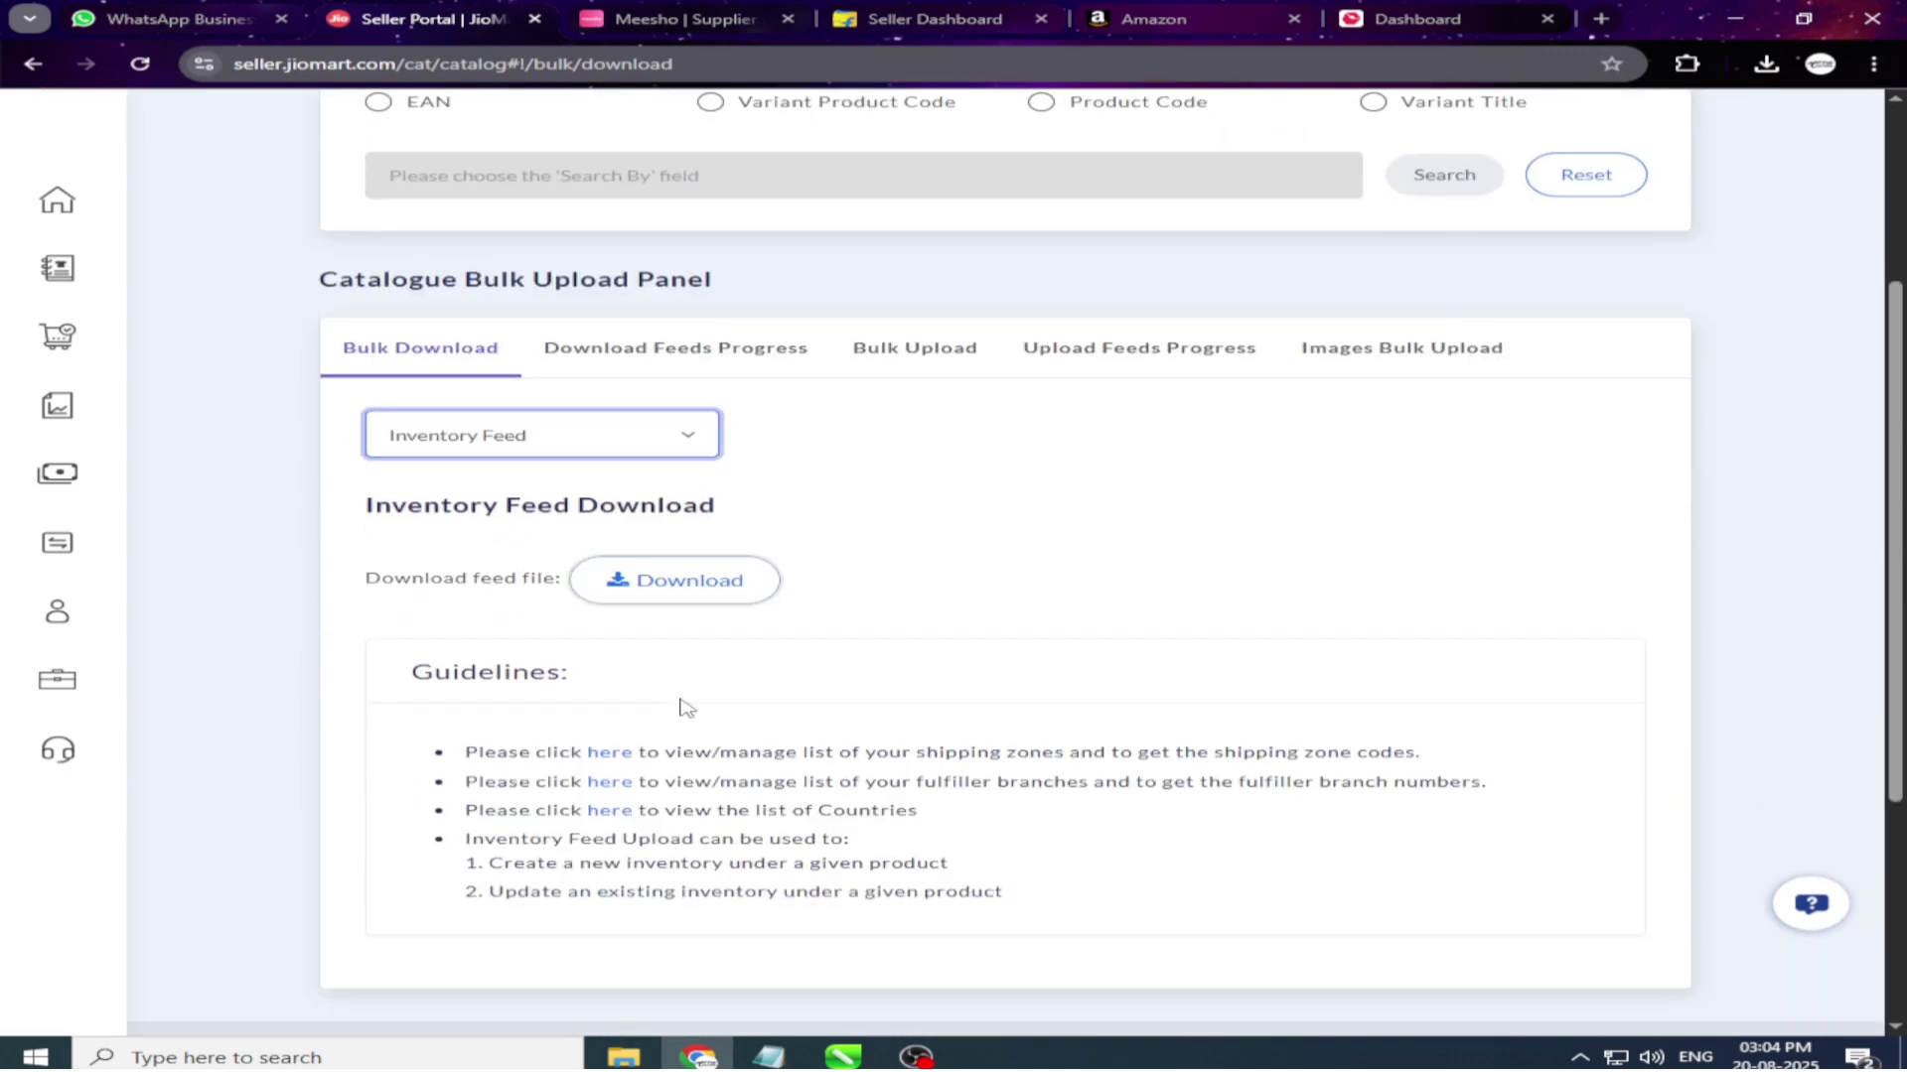
left_click(674, 586)
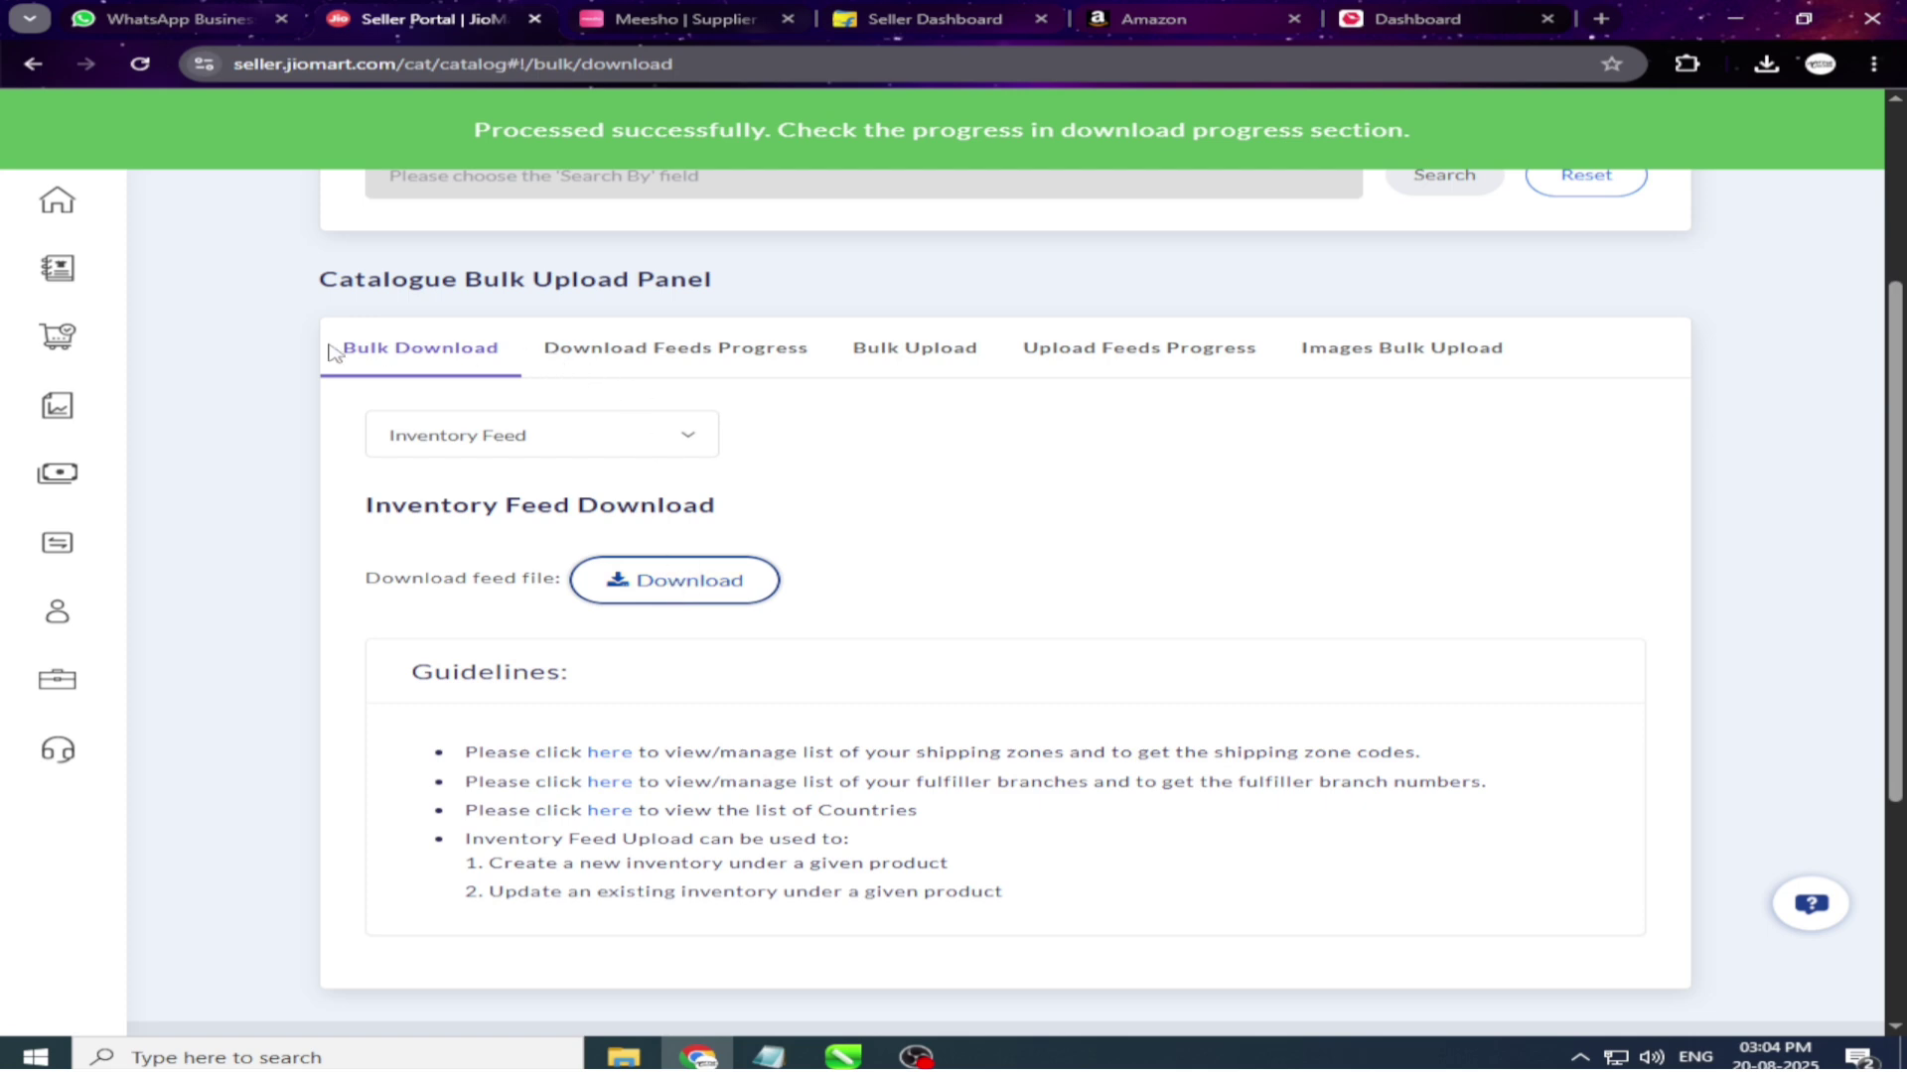
Open the Download Feeds Progress list in the Catalogue Bulk Upload Panel at 100% page zoom.
key("ctrl+plus")
key("ctrl+plus")
key("ctrl+plus")
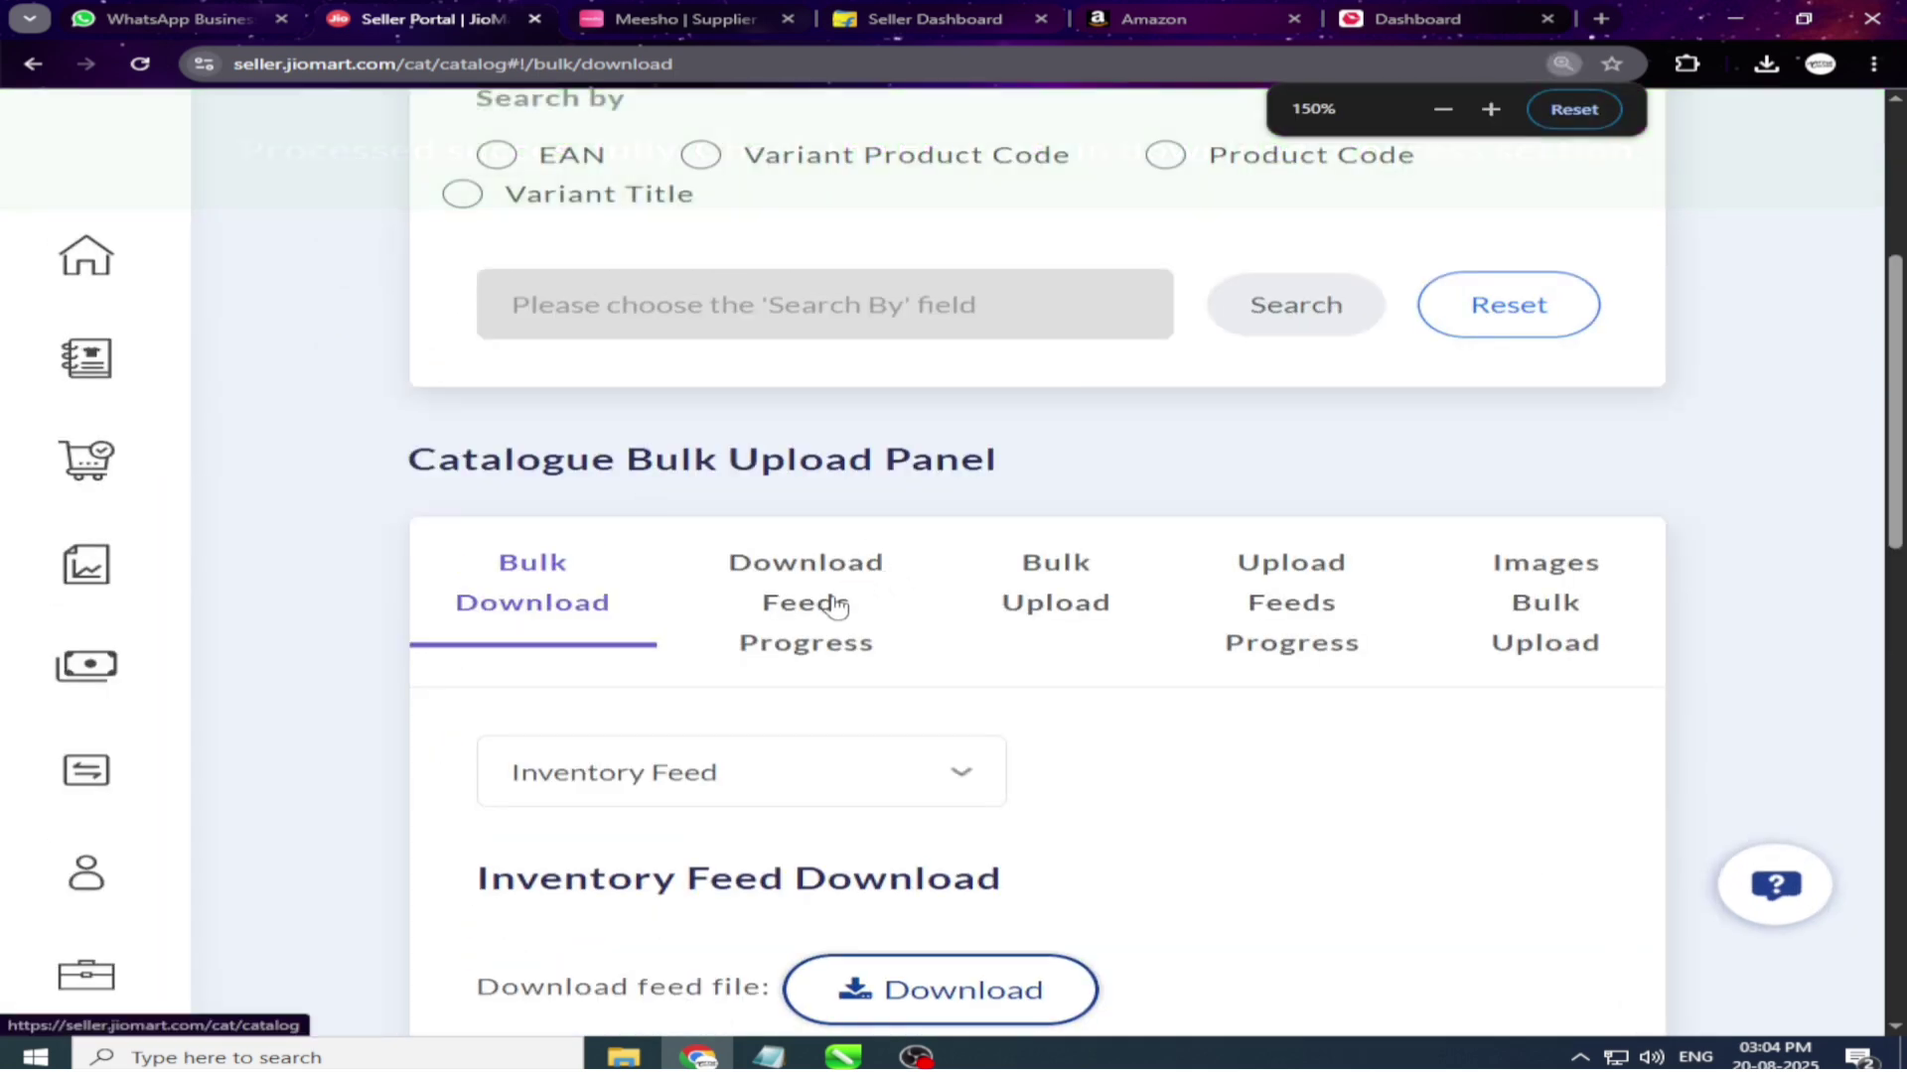
left_click(814, 631)
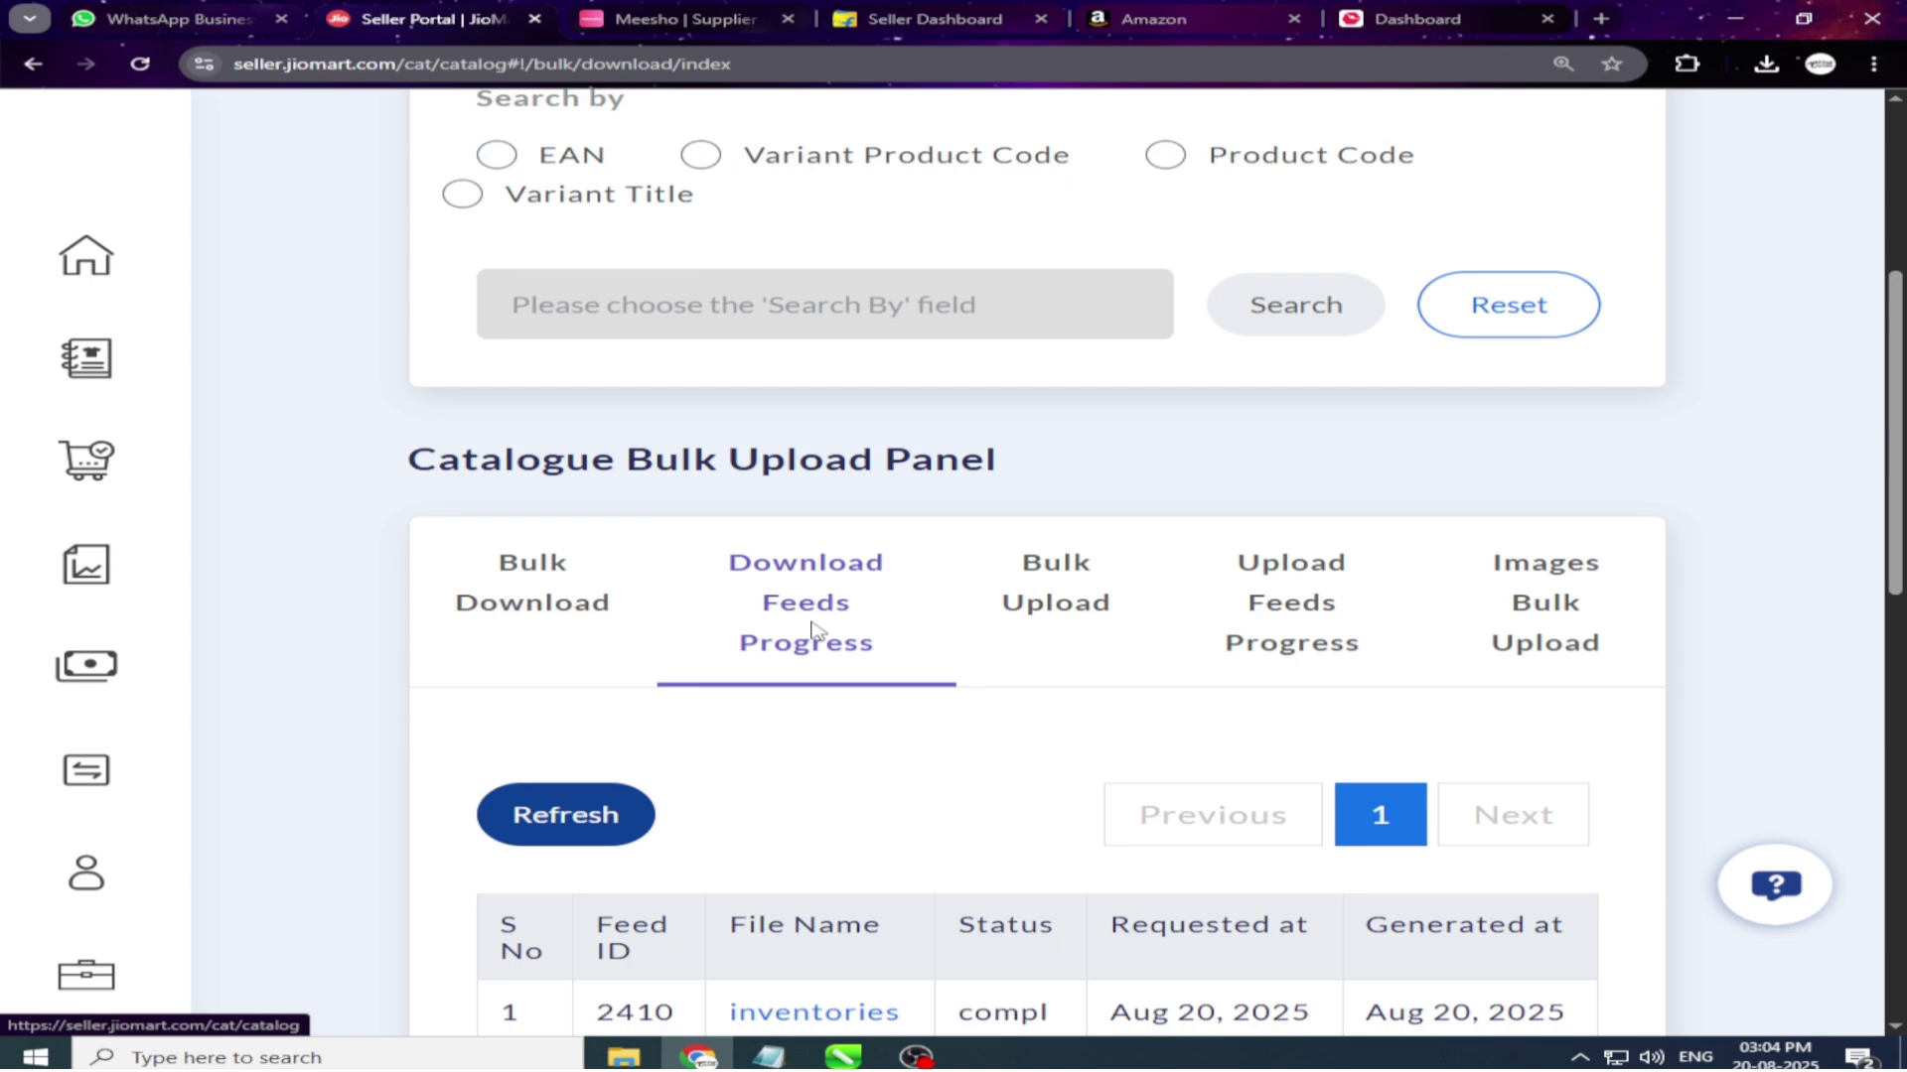
key("ctrl+minus")
key("ctrl+minus")
key("ctrl+minus")
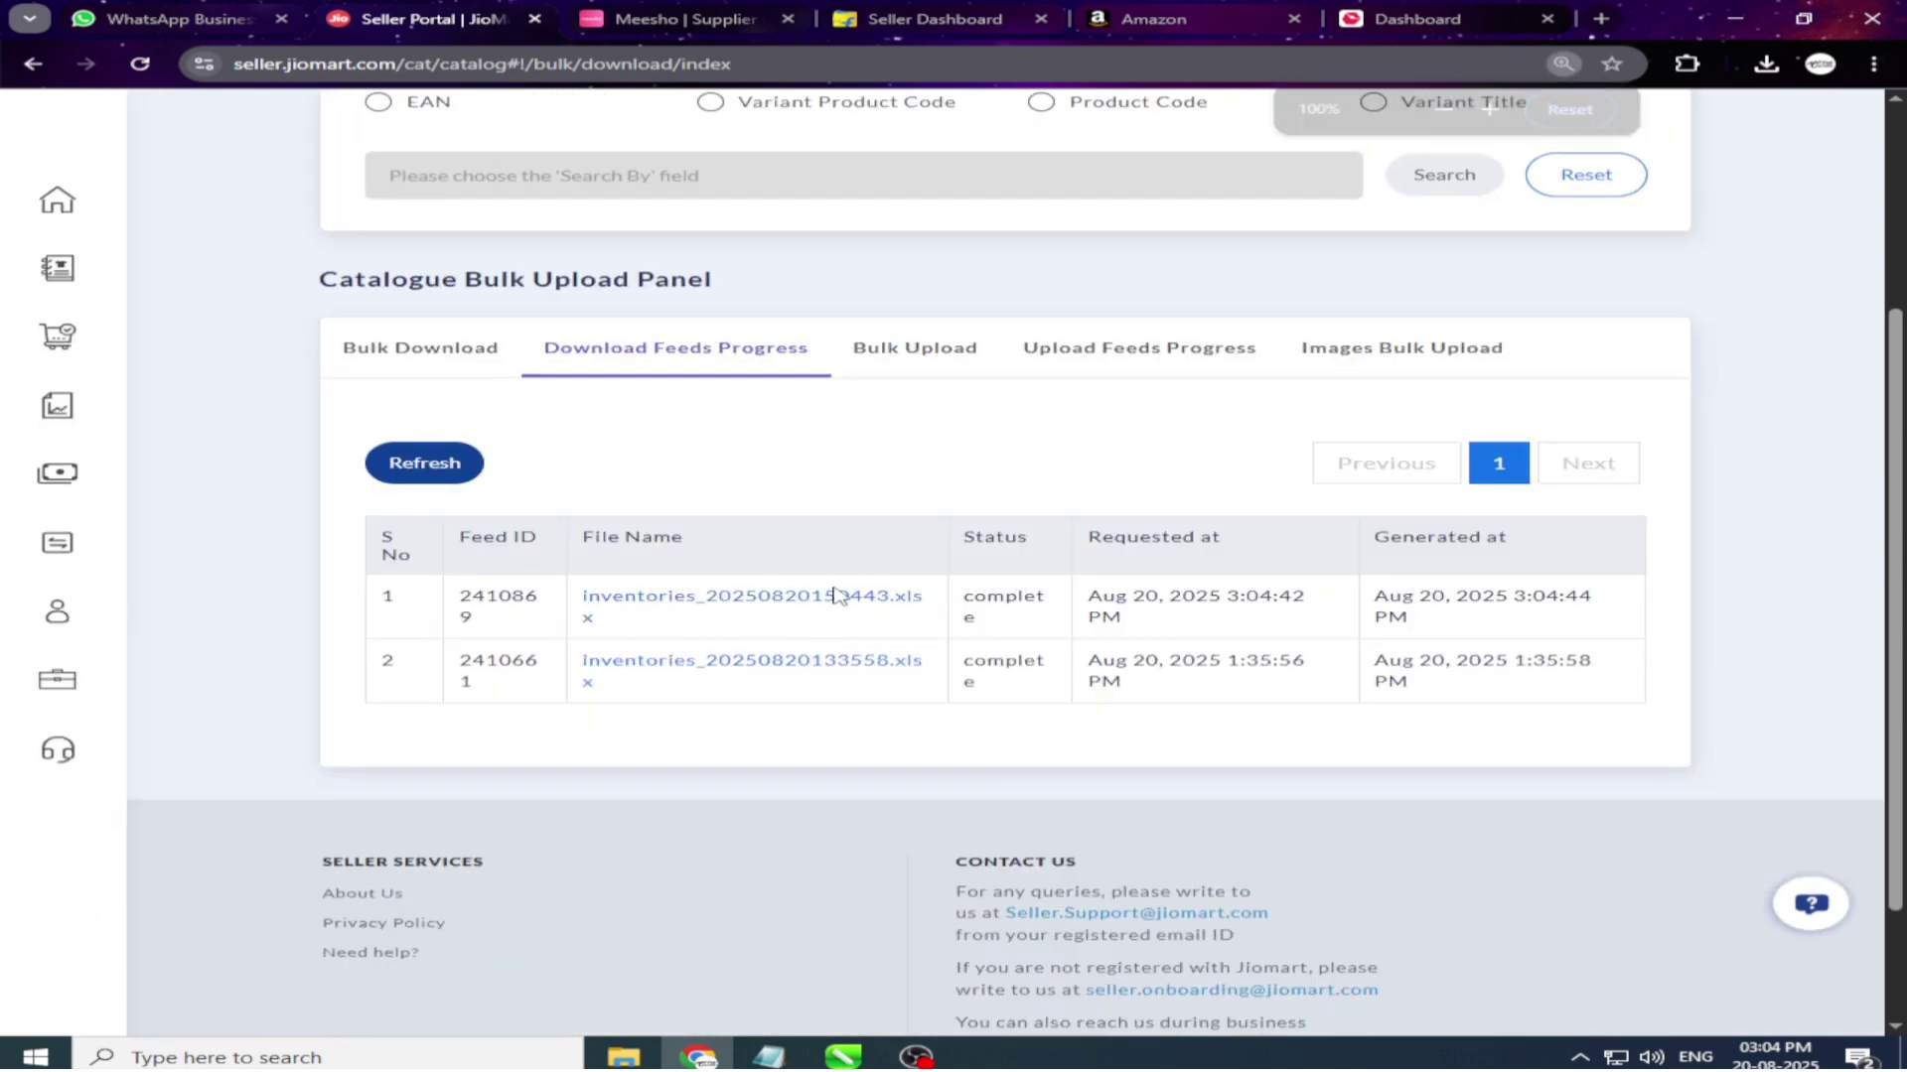
Check the generation time of the newest inventory feed, download inventories_20250820150443.xlsx and open it in Excel.
left_click_drag(1526, 601, 1594, 599)
left_click_drag(1375, 596, 1410, 620)
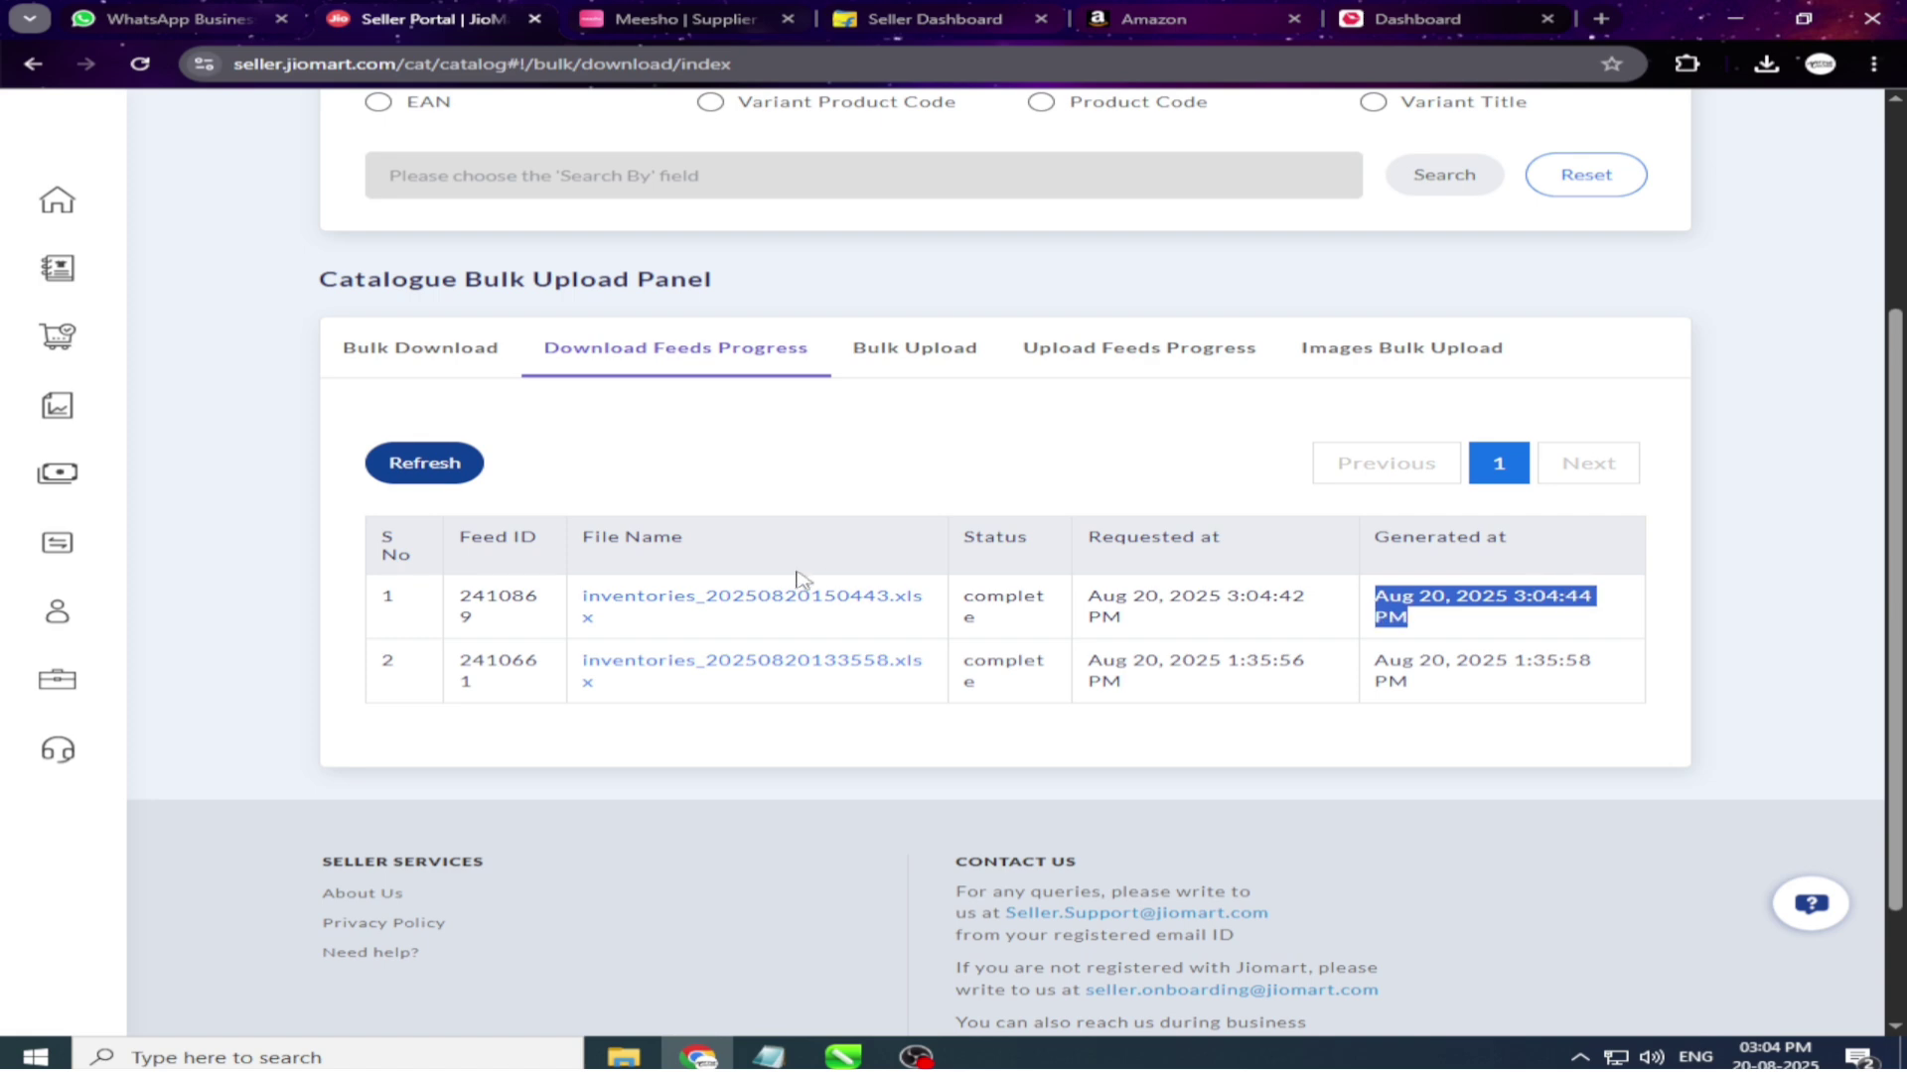
left_click(760, 607)
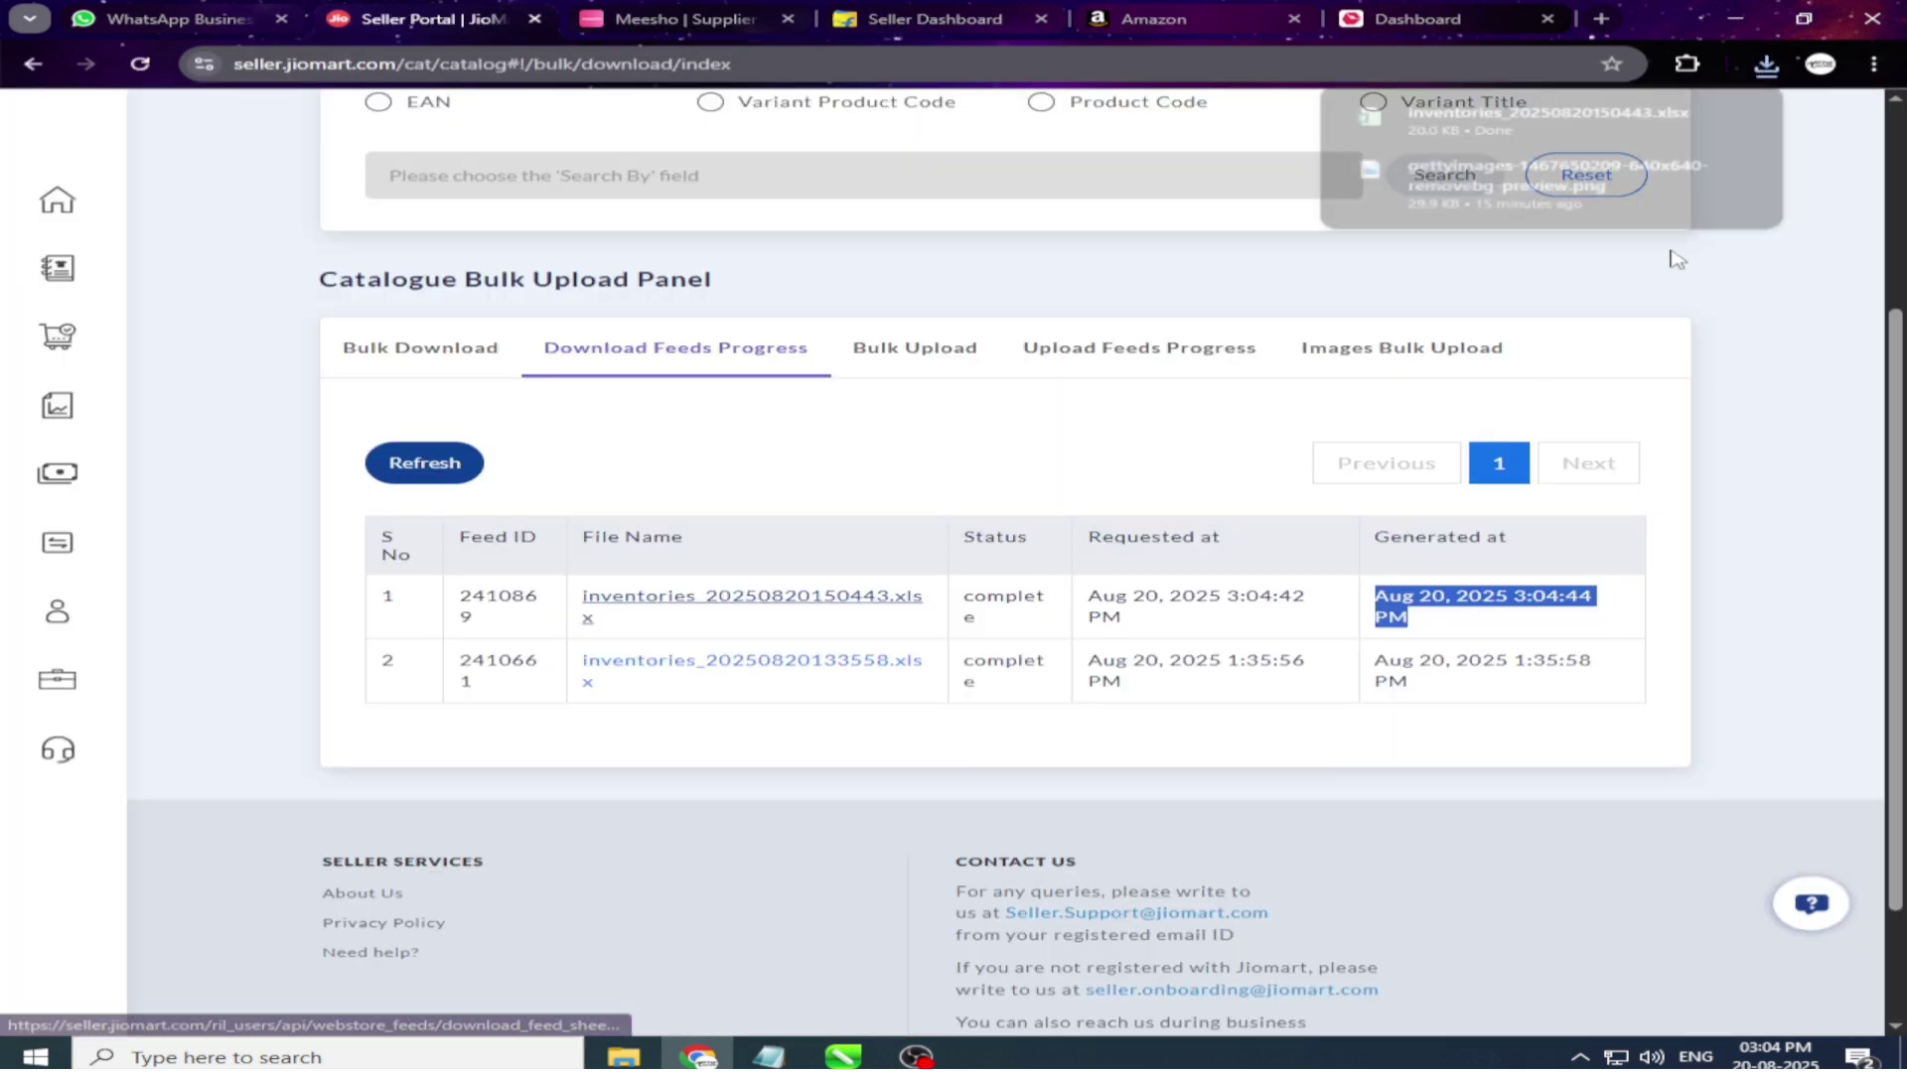
left_click(1410, 132)
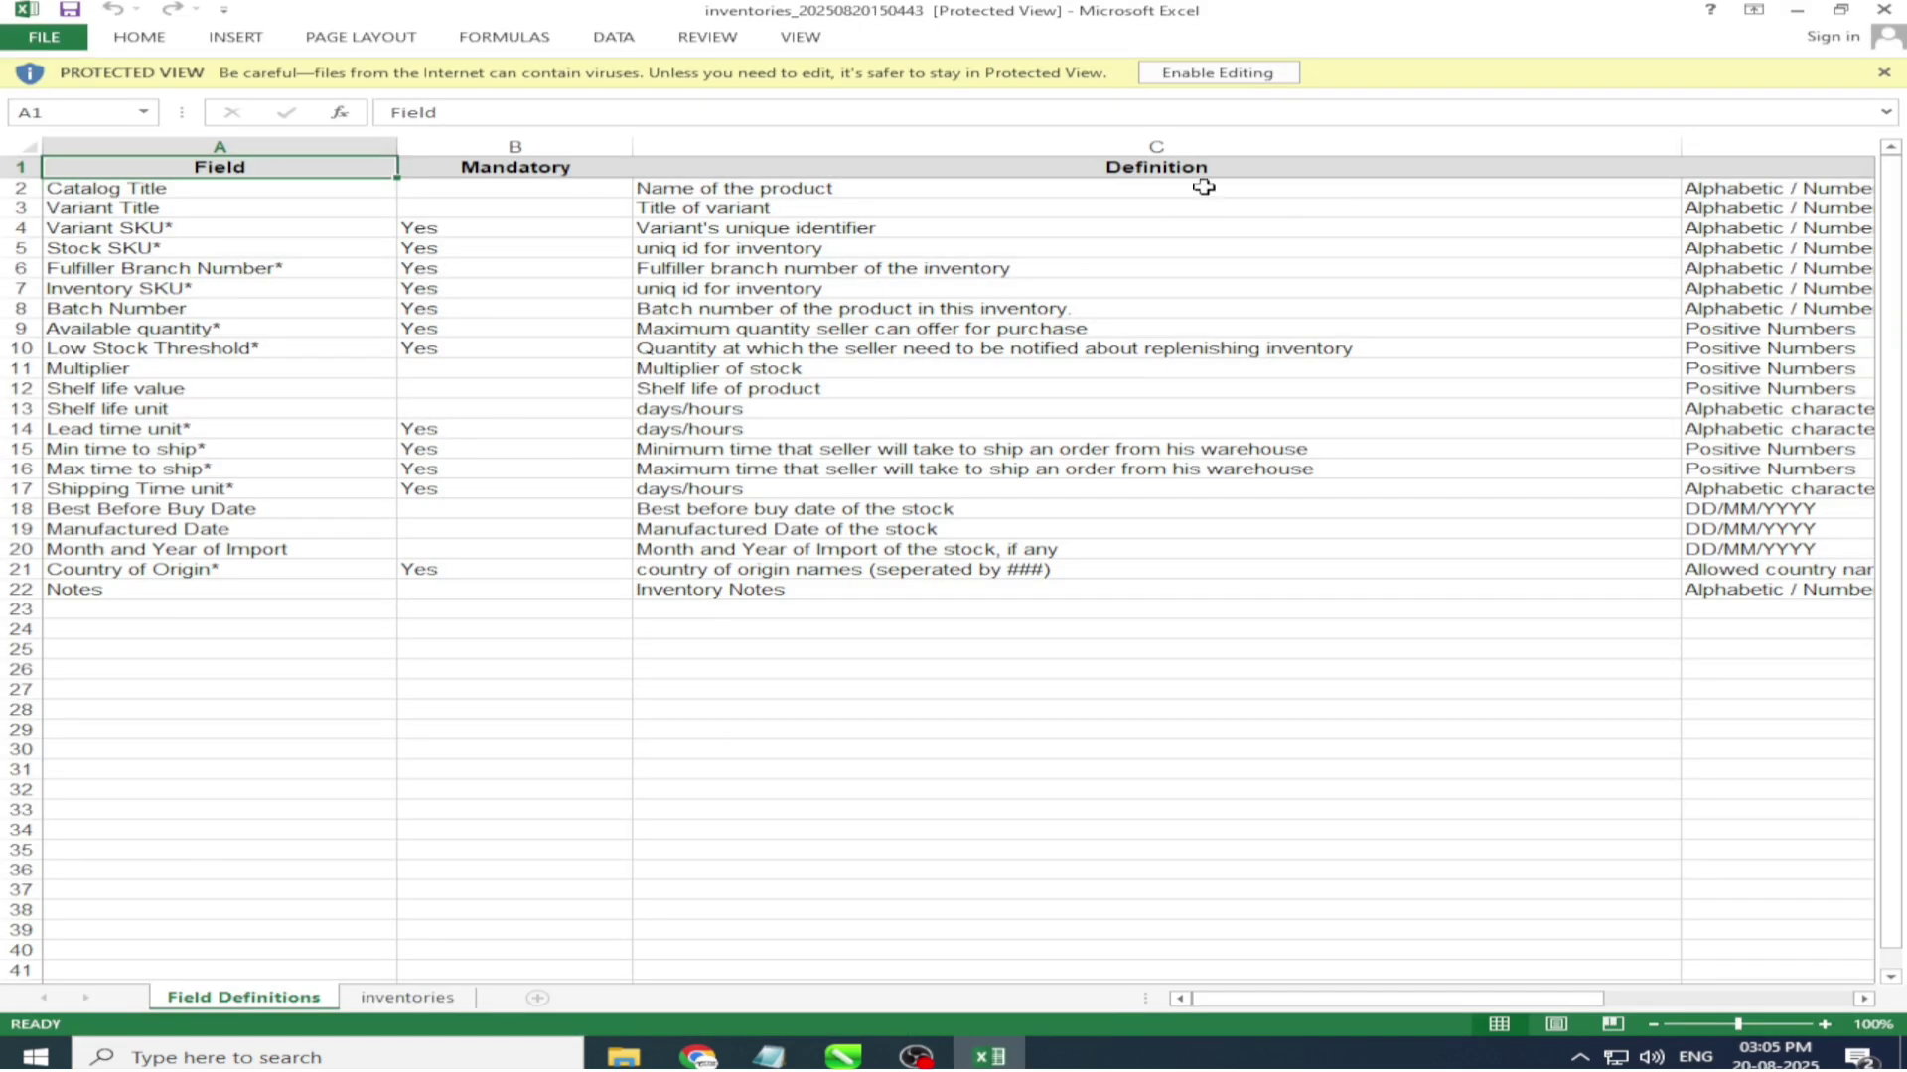
Enable editing of the downloaded workbook and open the inventories sheet.
left_click(1235, 79)
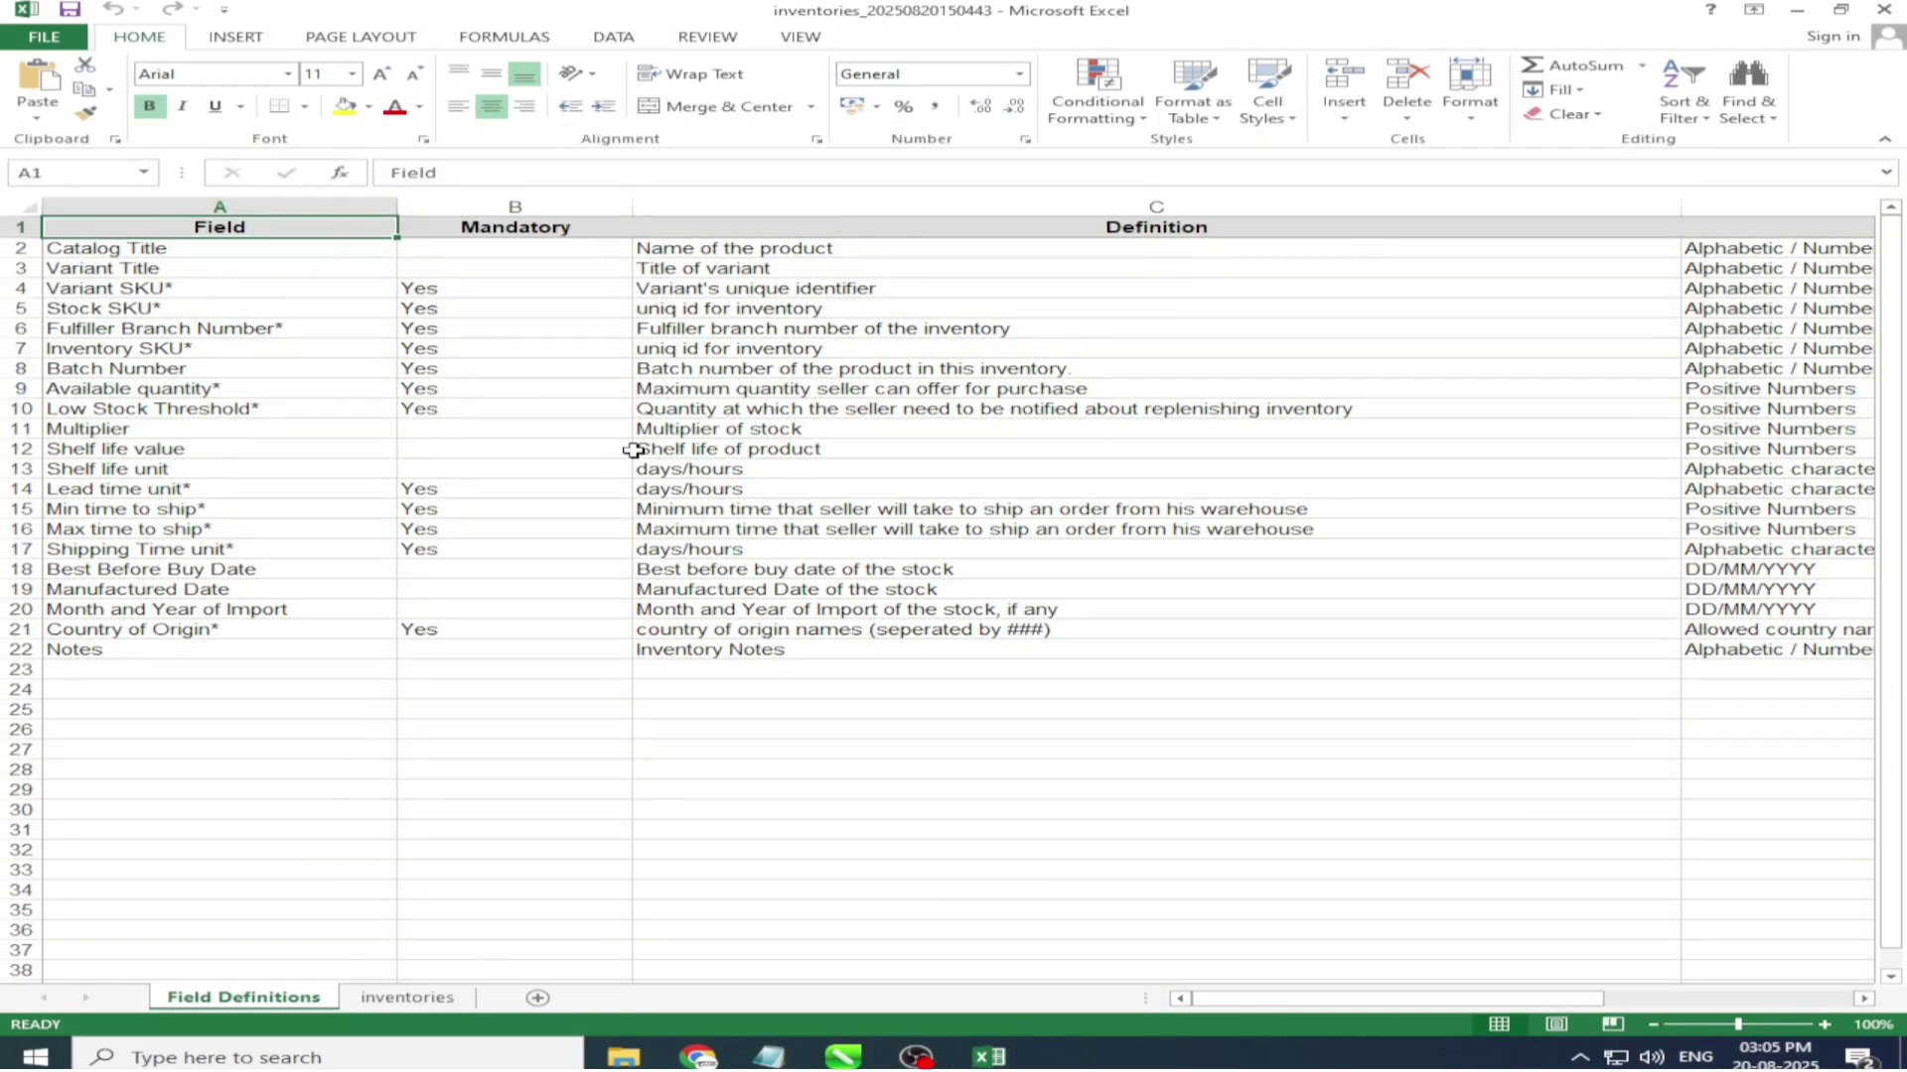
scroll(410, 1010, "up", 5)
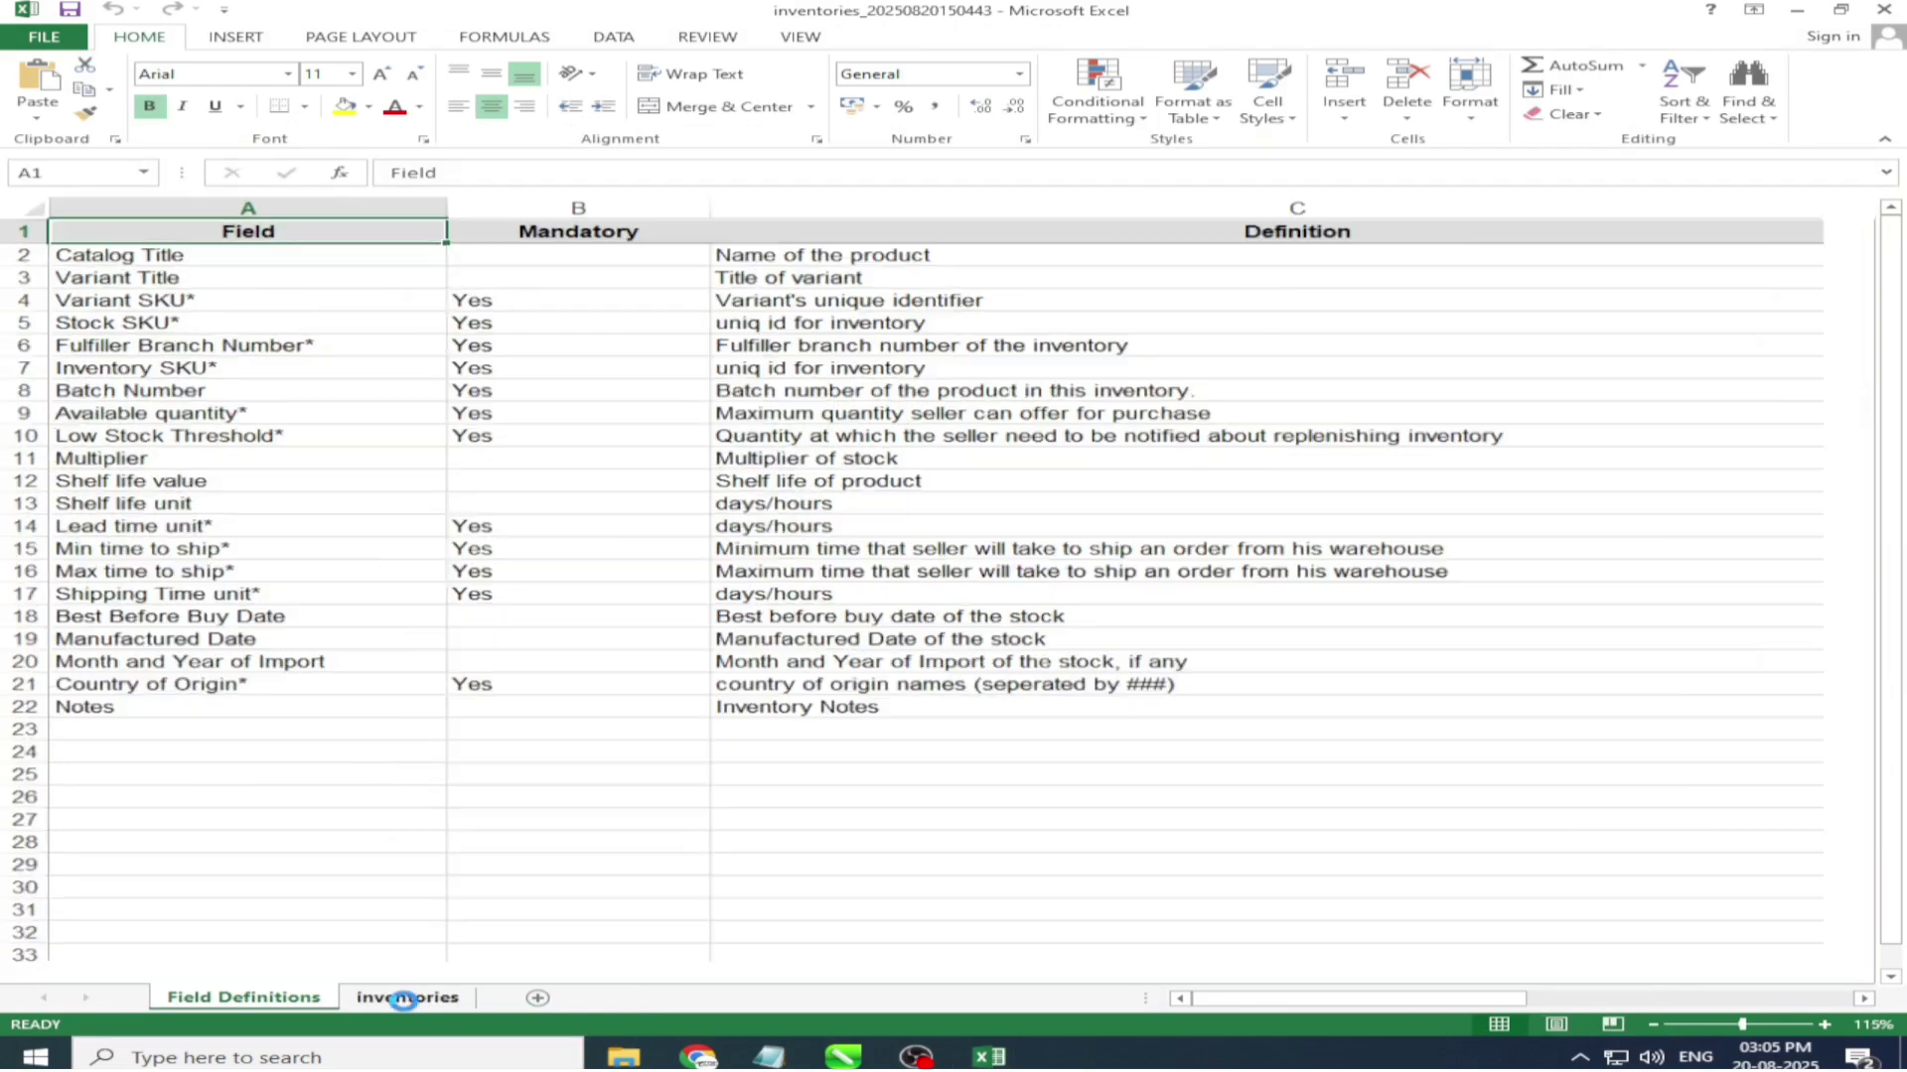
scroll(409, 1010, "down", 5)
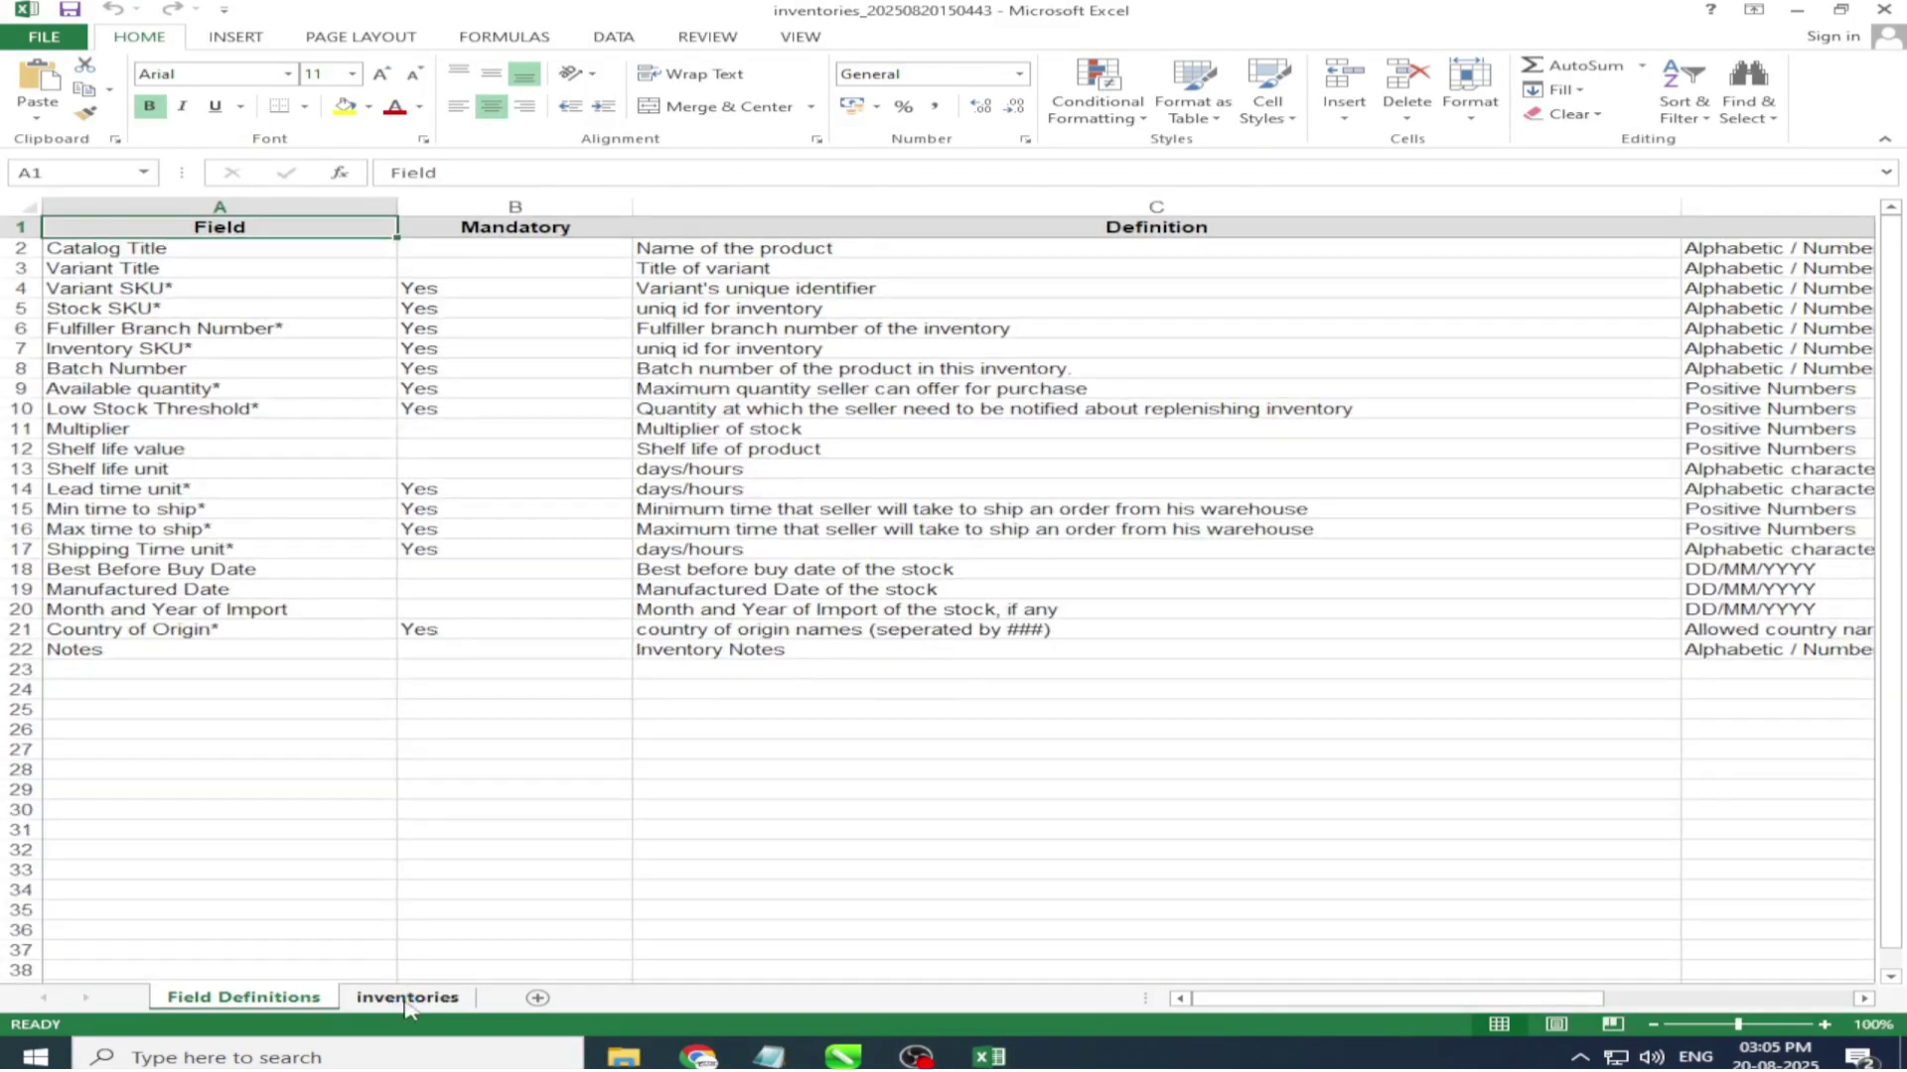
left_click(407, 1001)
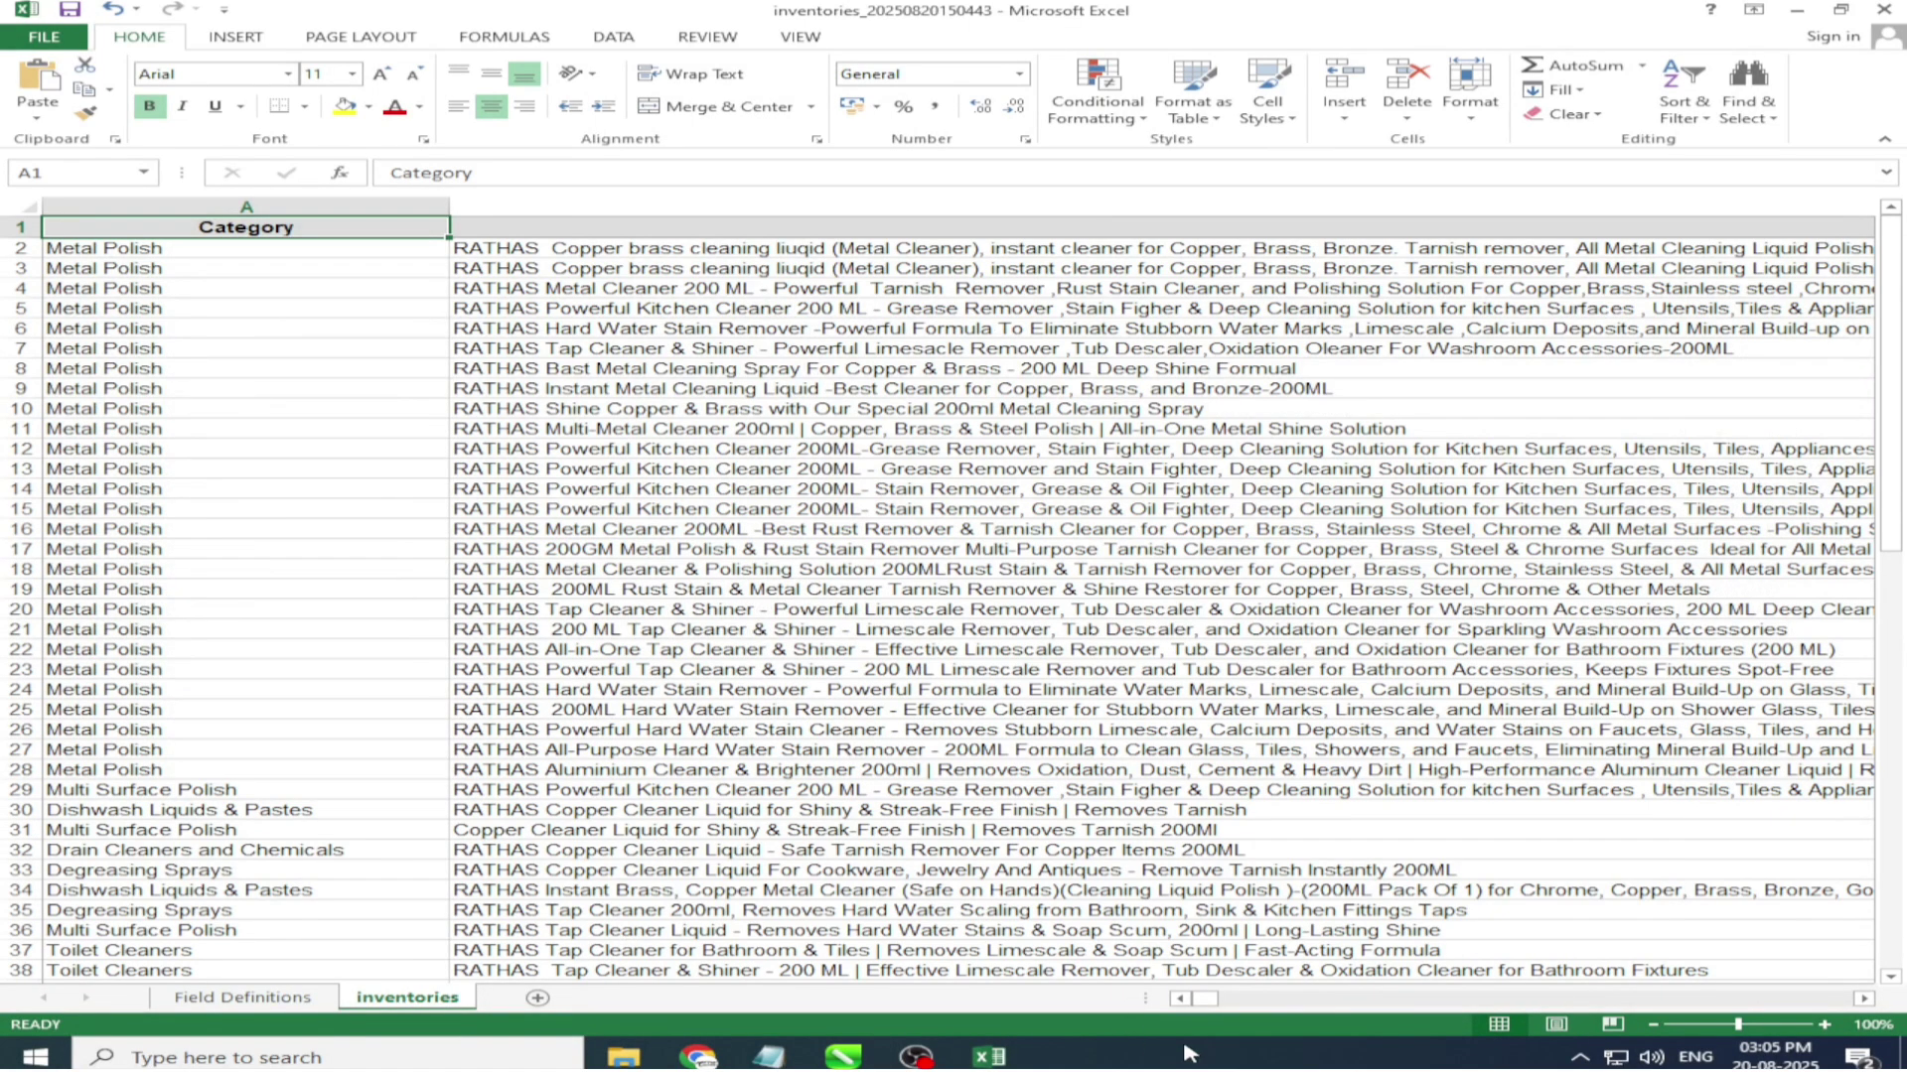
Select the Available quantity column on the inventories sheet and look through its stock values.
left_click_drag(1204, 1004, 1376, 1003)
left_click(1237, 449)
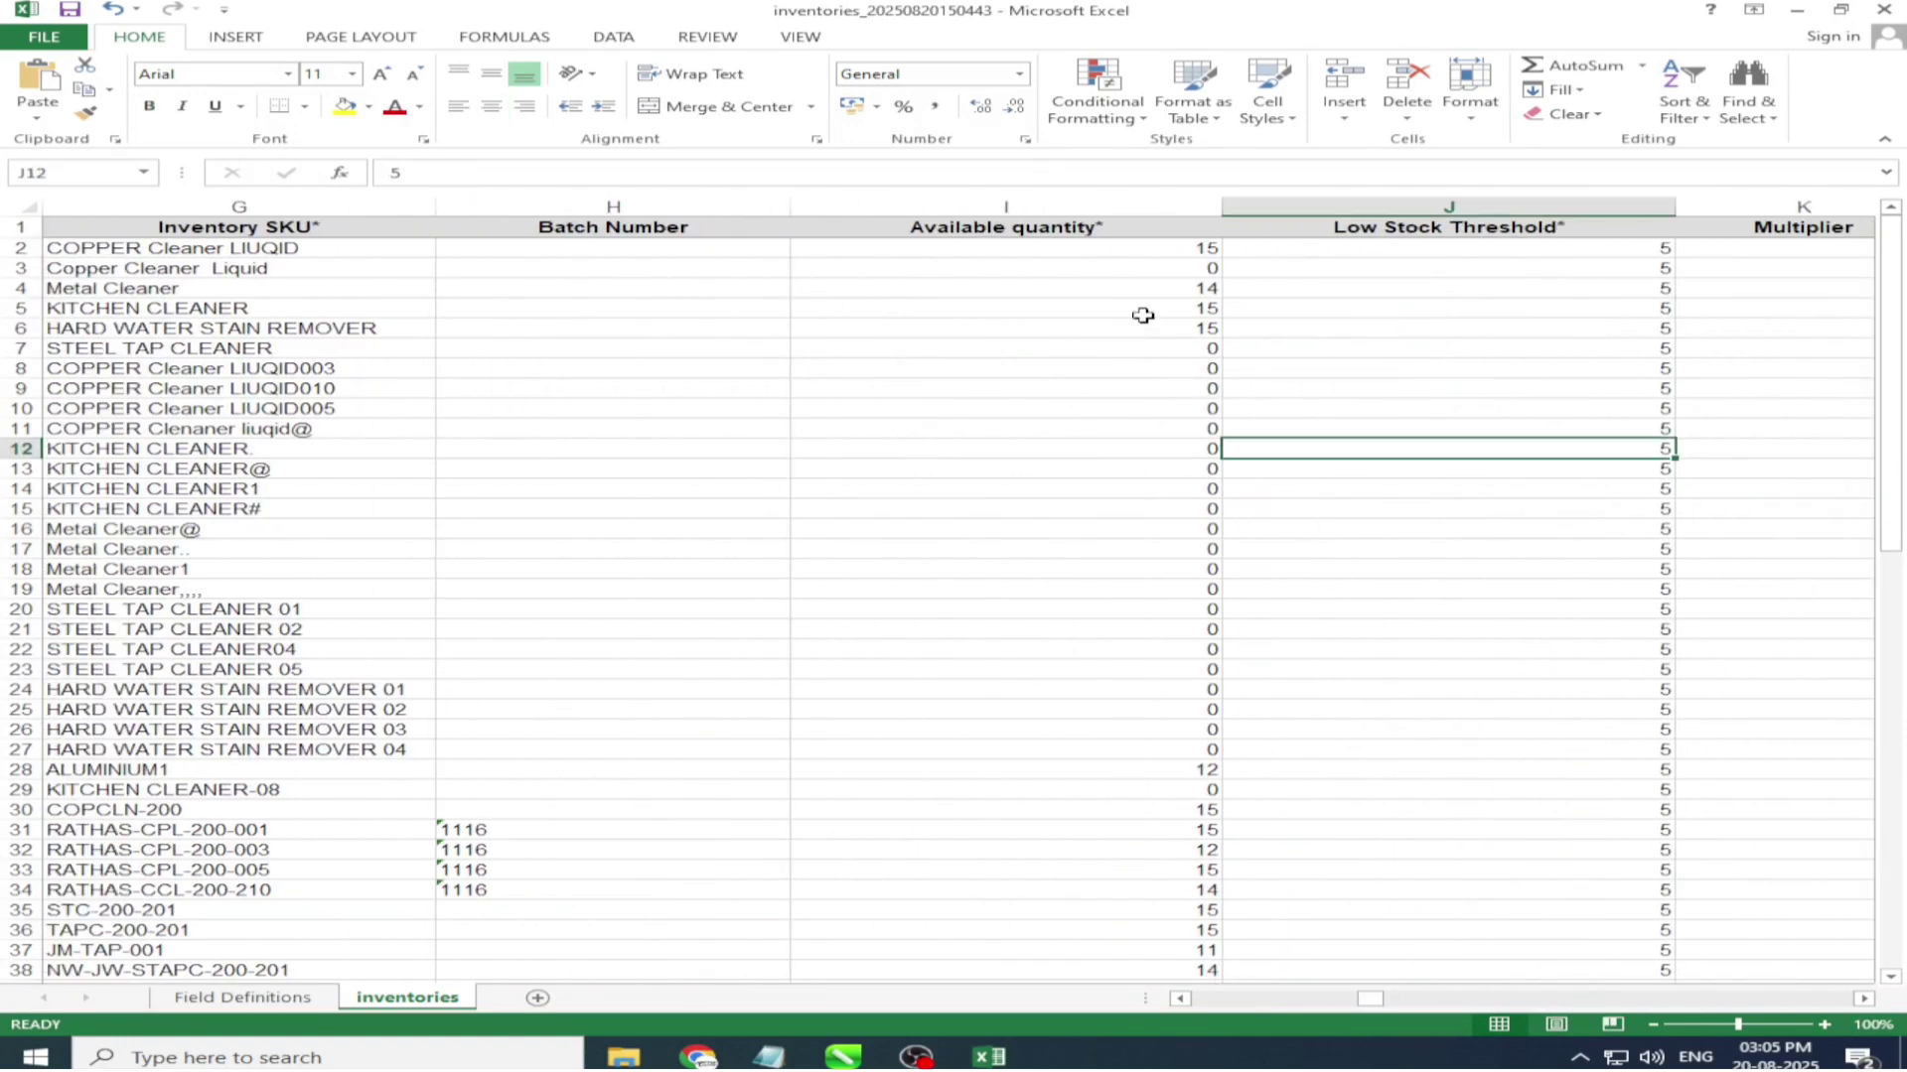
left_click(1112, 266)
left_click(1085, 208)
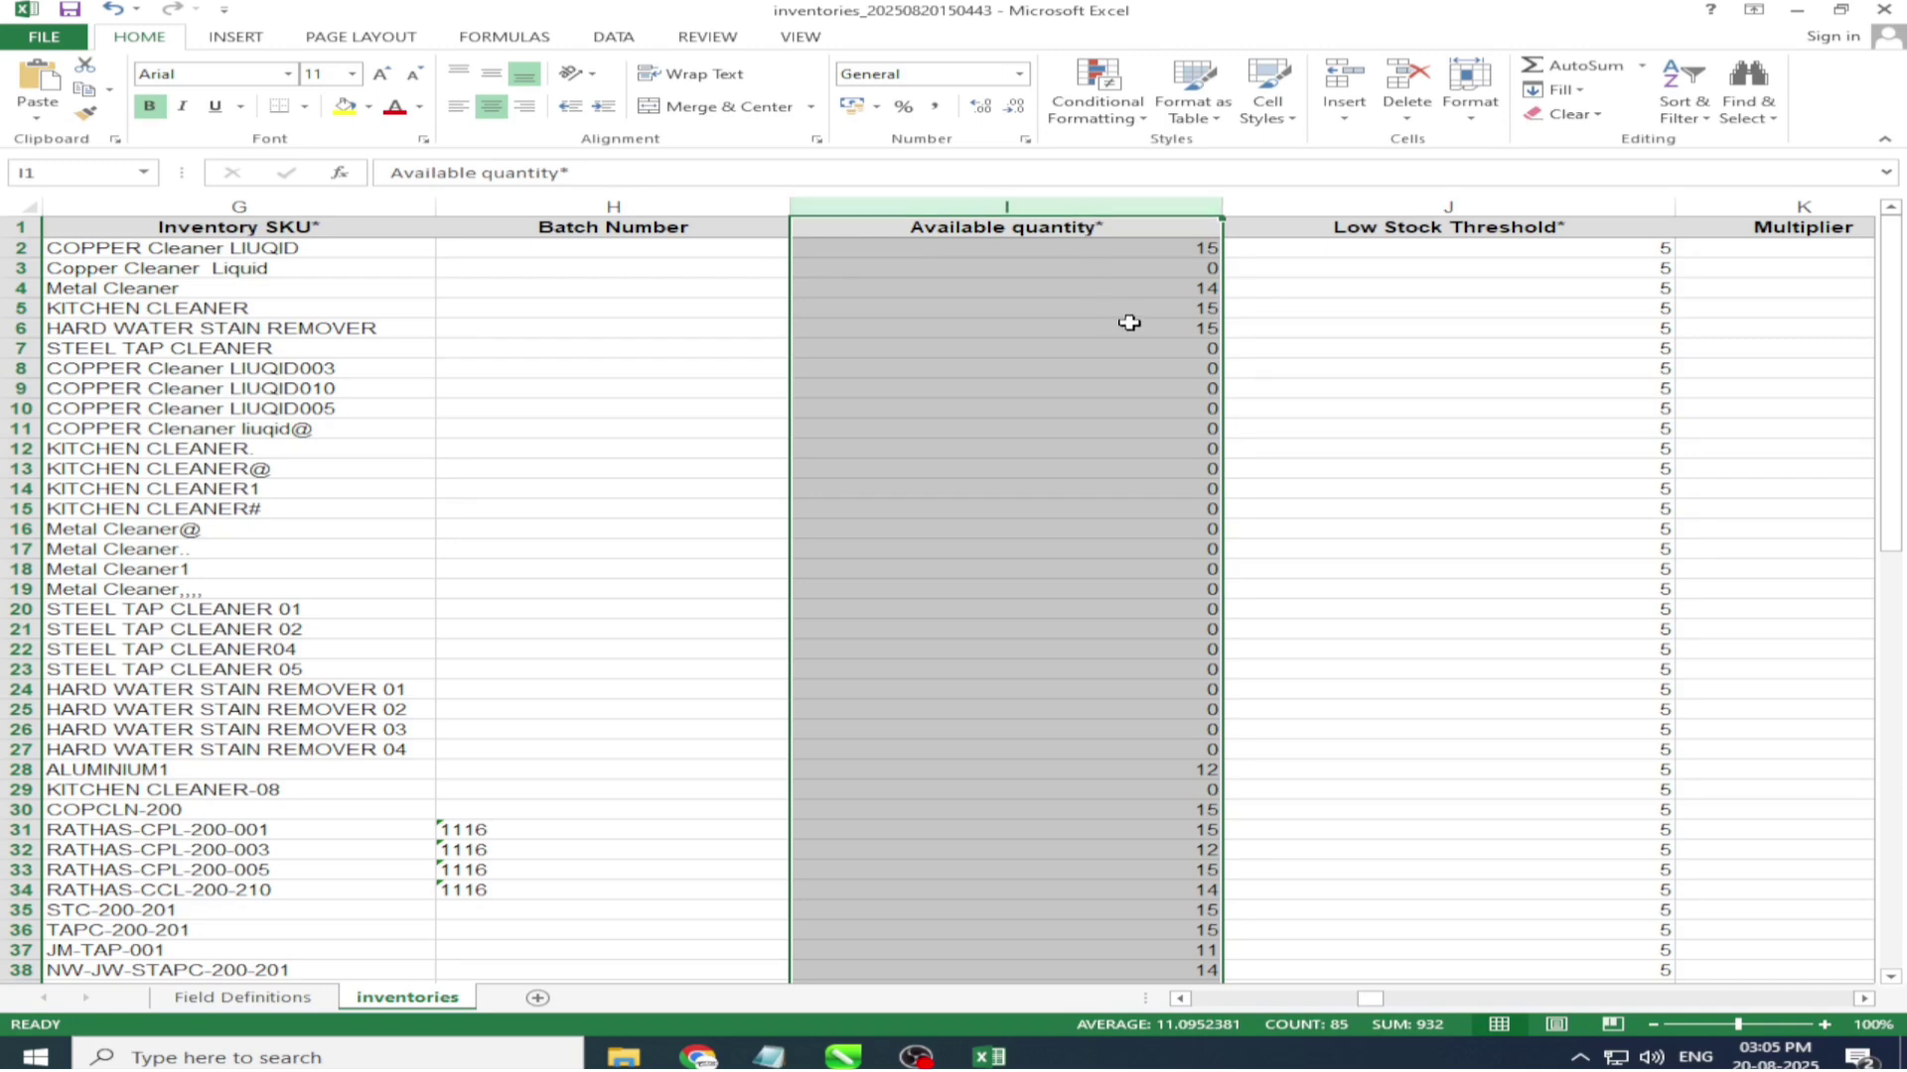
scroll(1117, 368, "down", 2)
scroll(1082, 494, "up", 2)
scroll(947, 472, "down", 6)
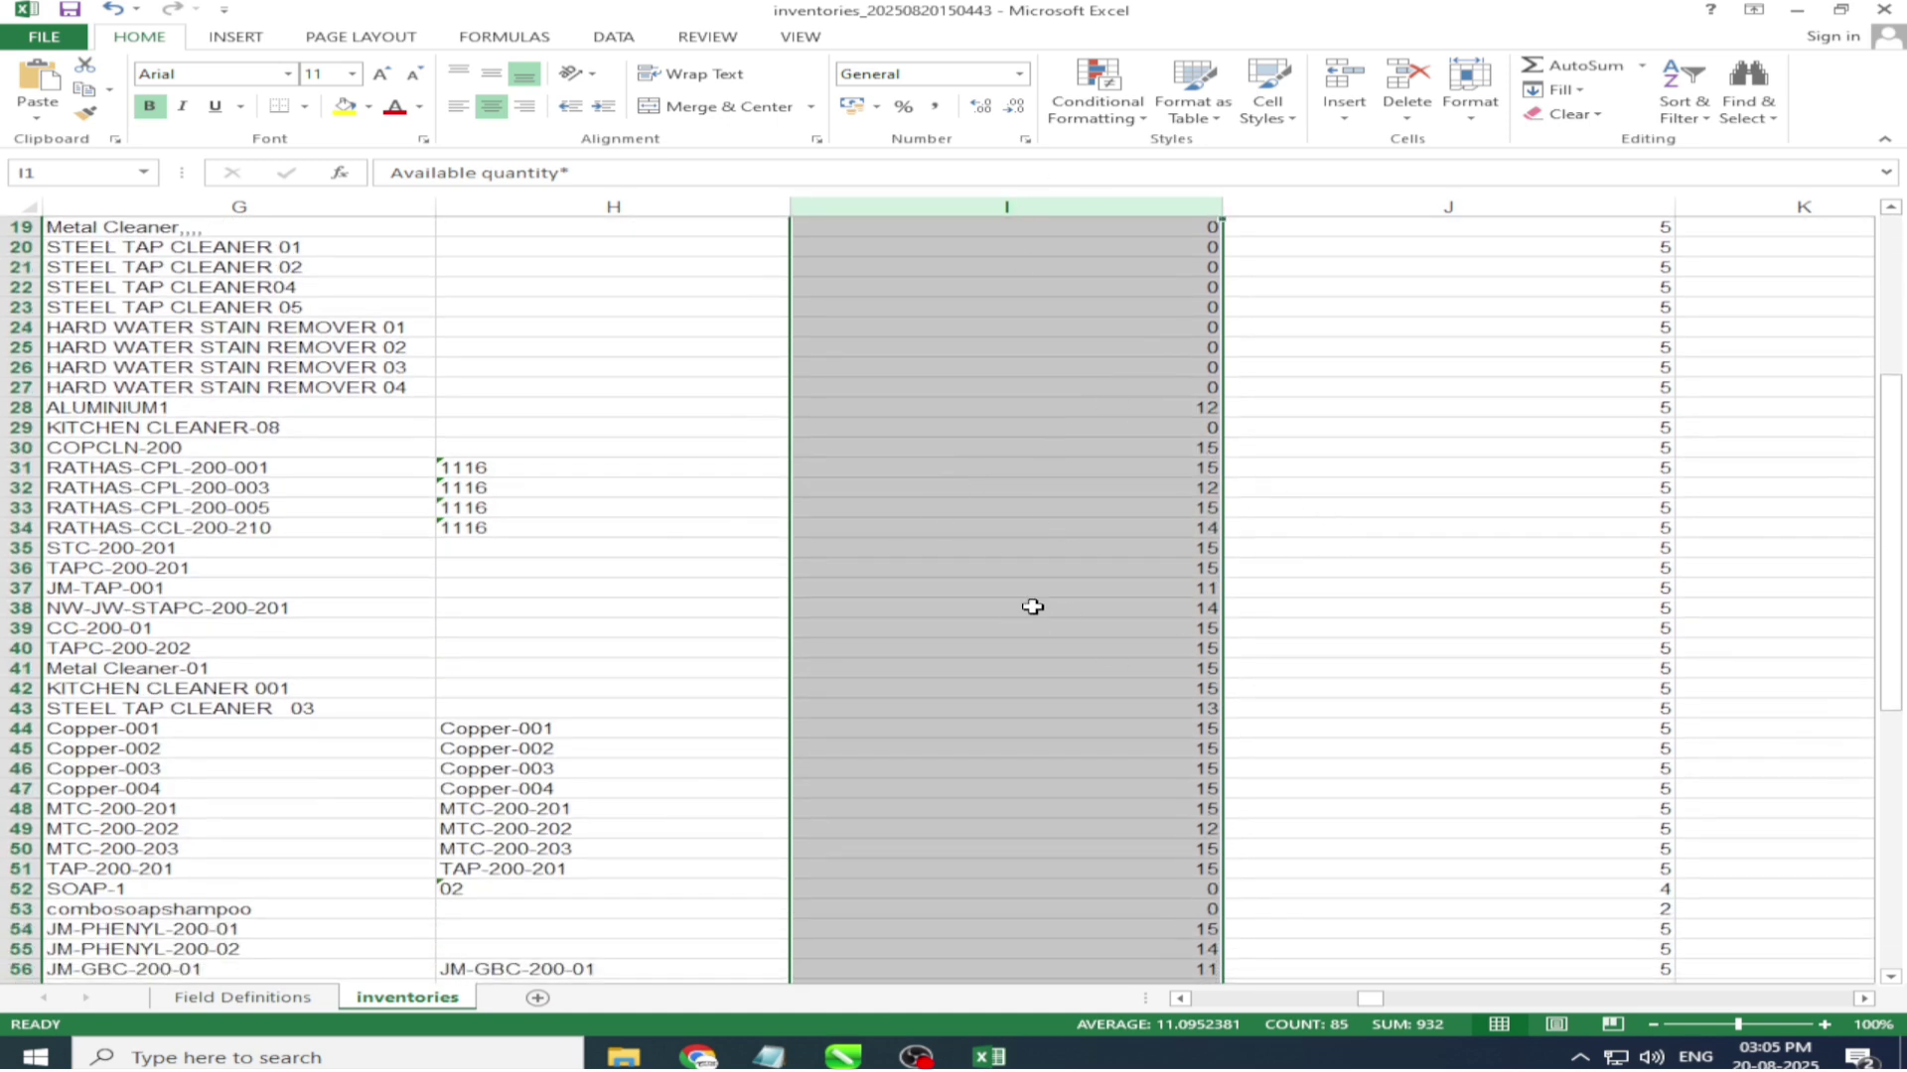
scroll(1061, 583, "down", 1)
scroll(1180, 678, "down", 1)
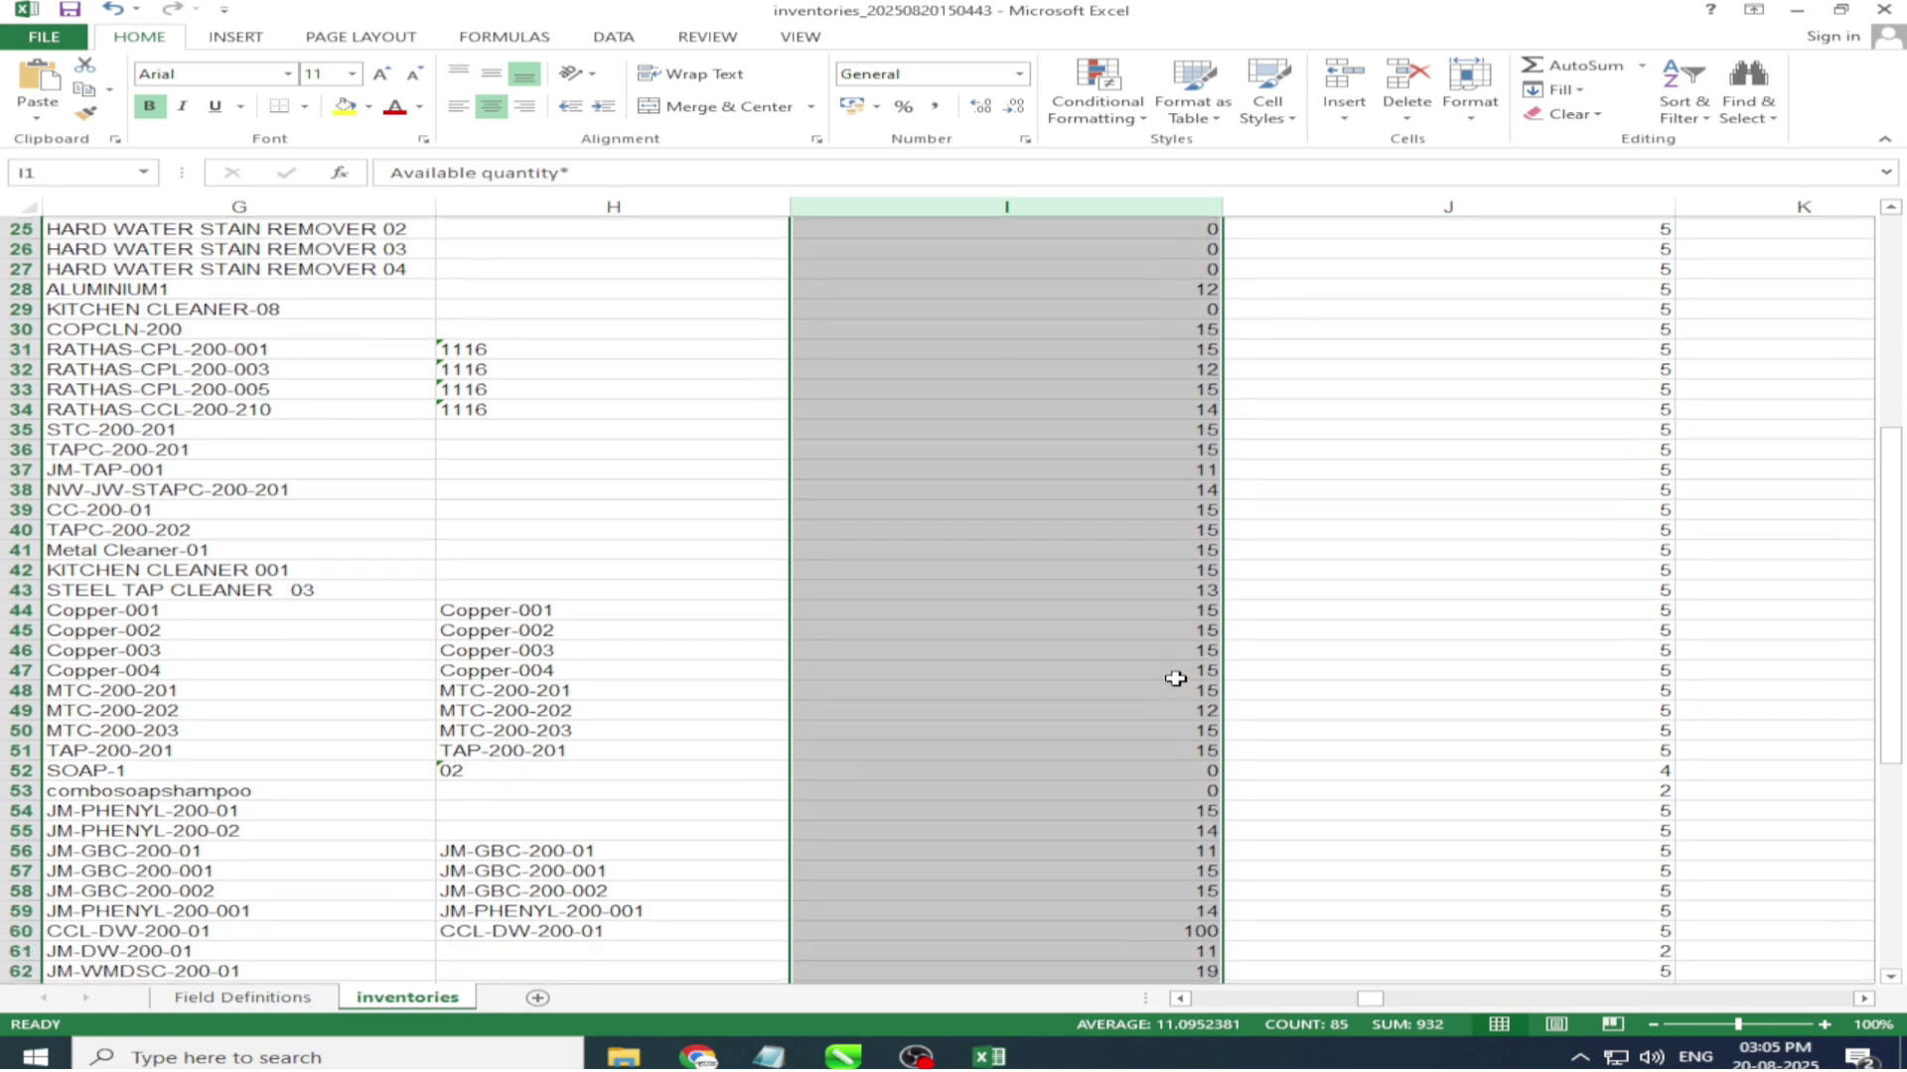
Set the available quantity of STEEL TAP CLEANER 03 and MTC-200-202 to 15.
left_click(260, 549)
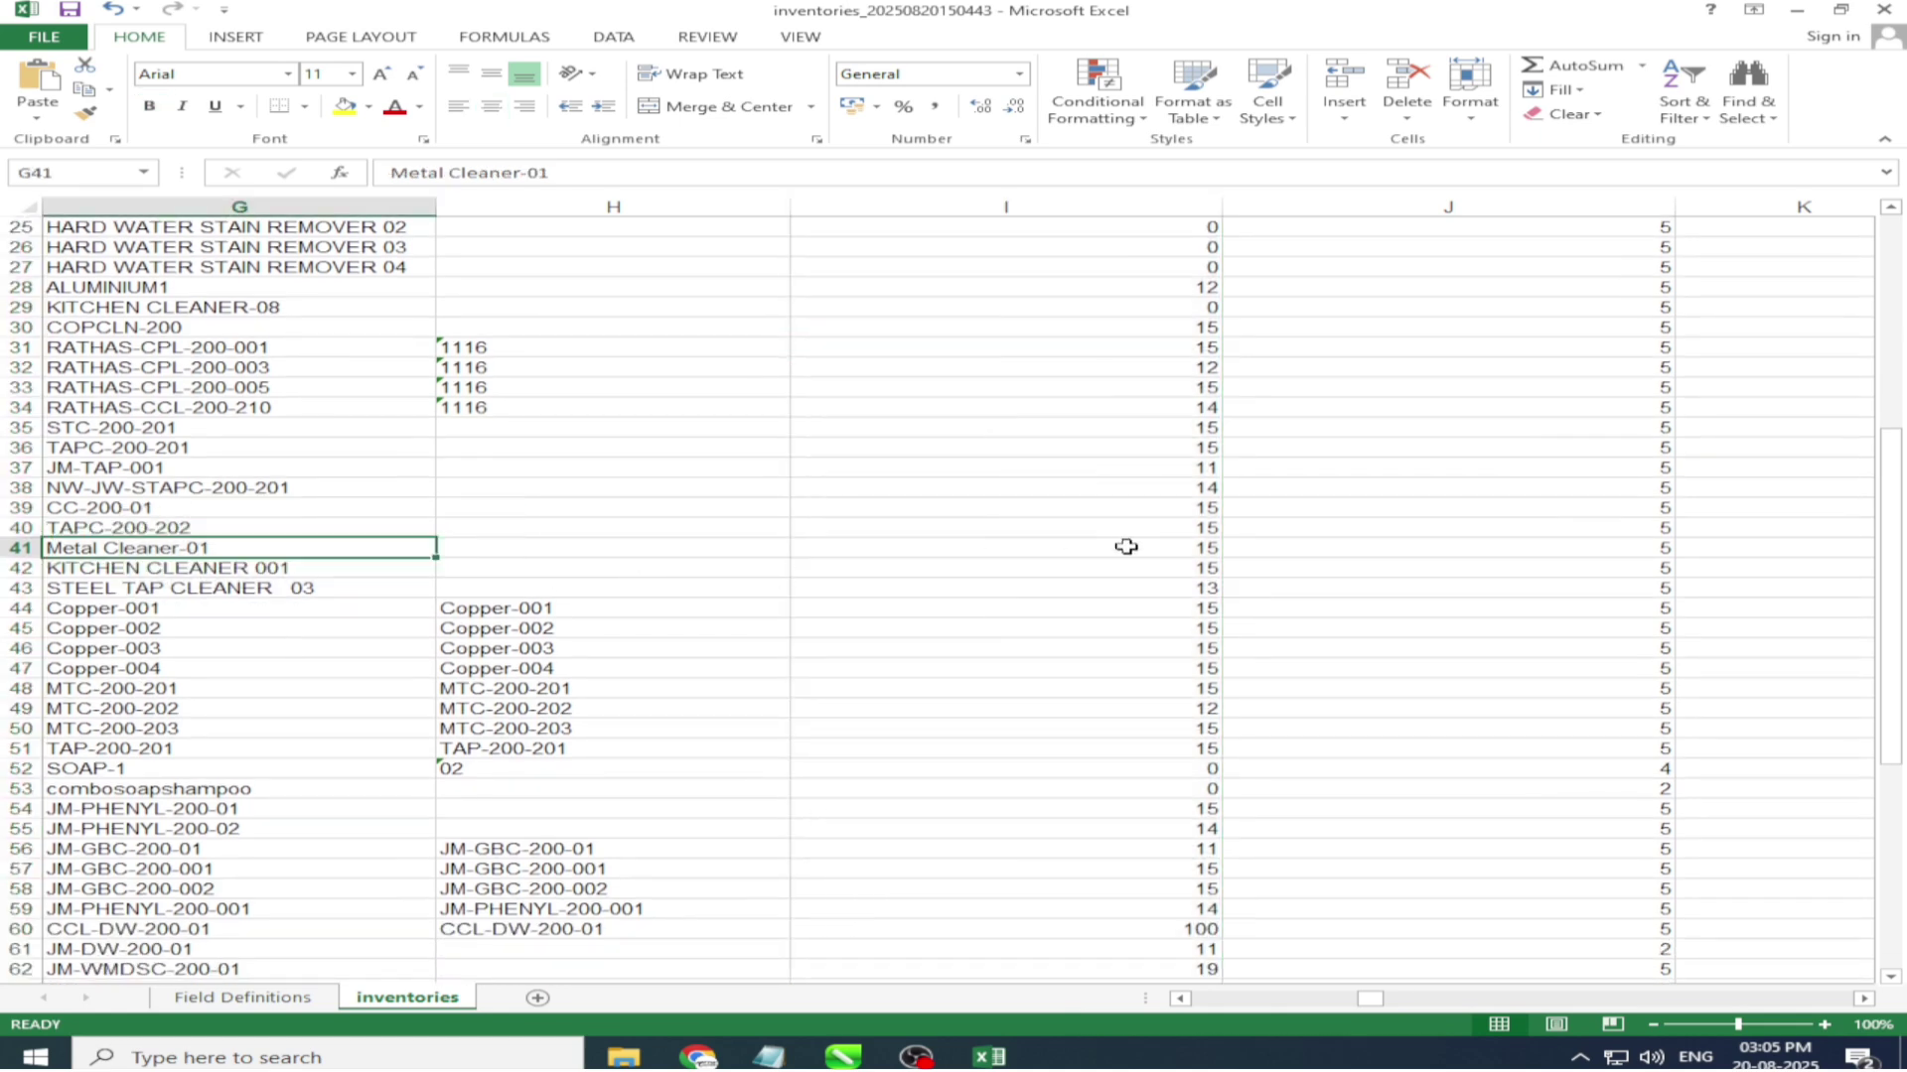
left_click(1202, 590)
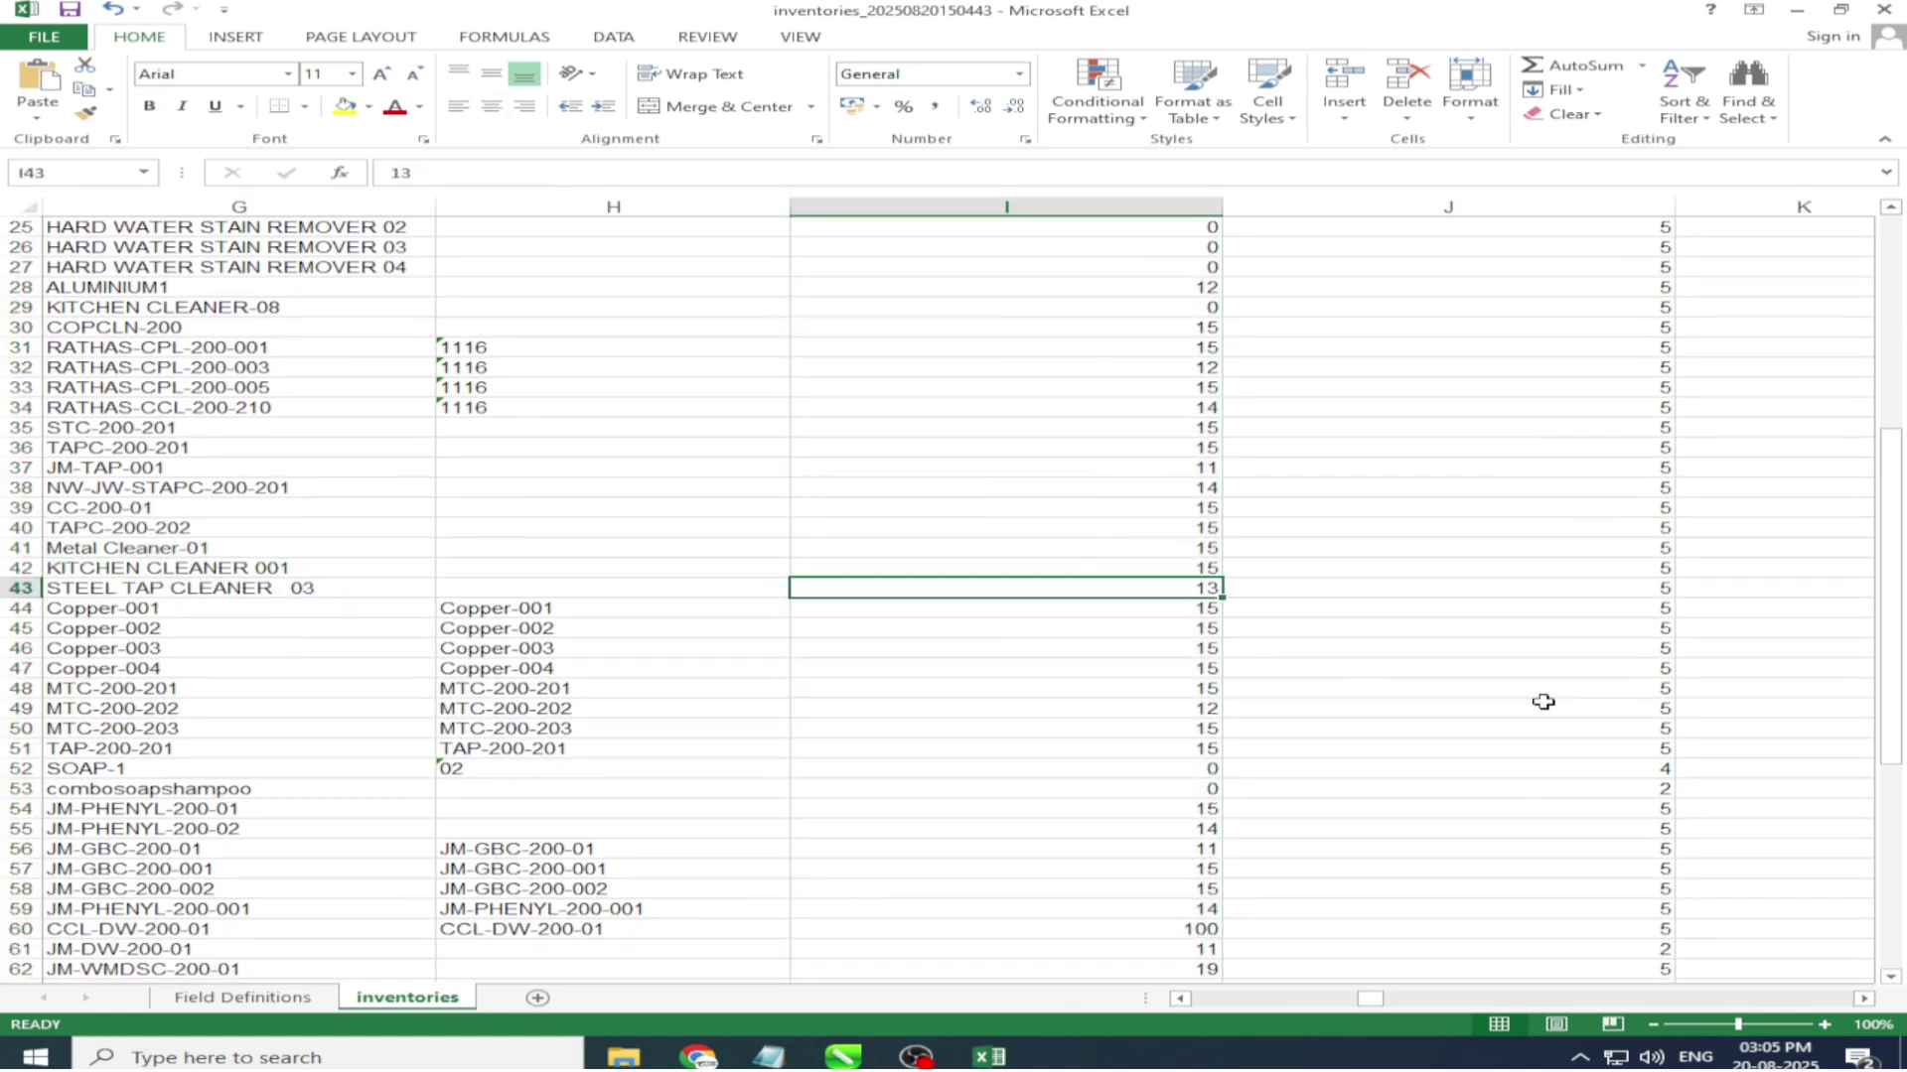
key("Down")
key("Down")
key("Down")
key("Down")
key("Down")
key("Down")
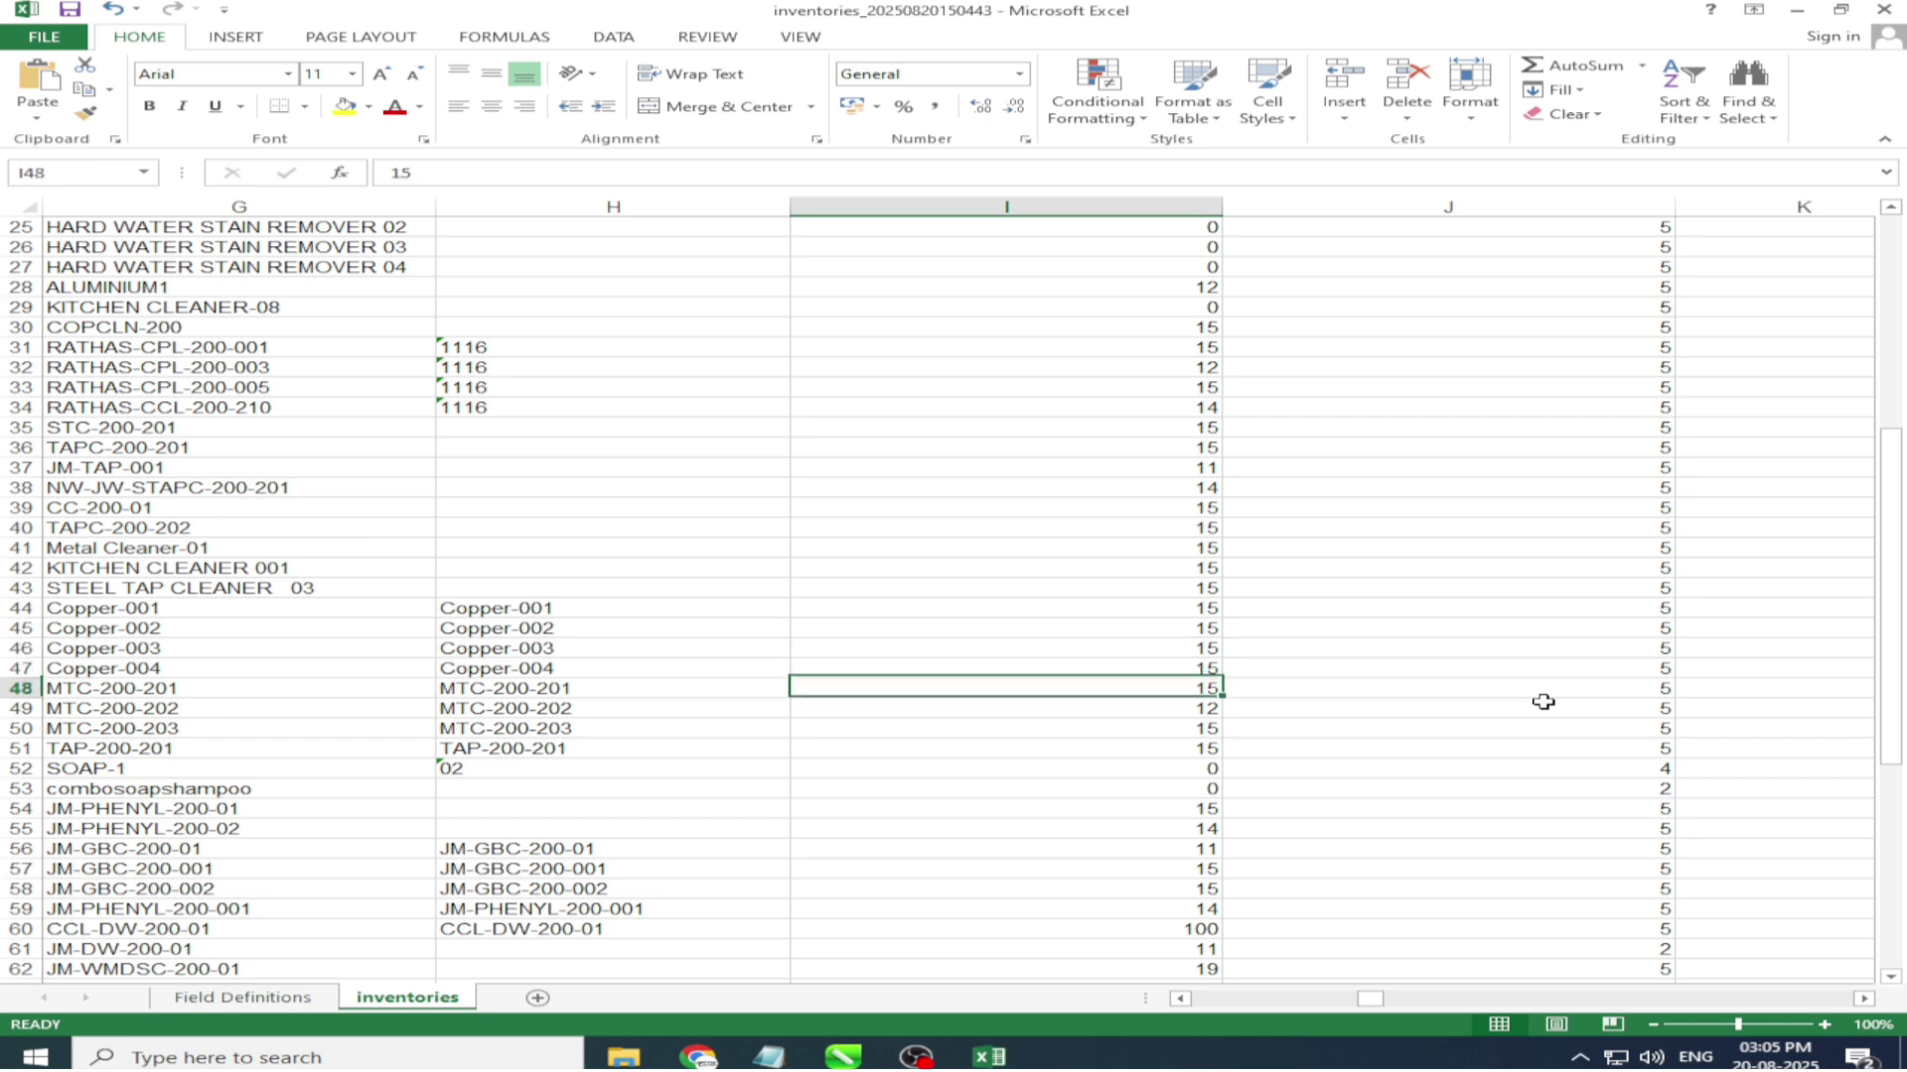
type("1")
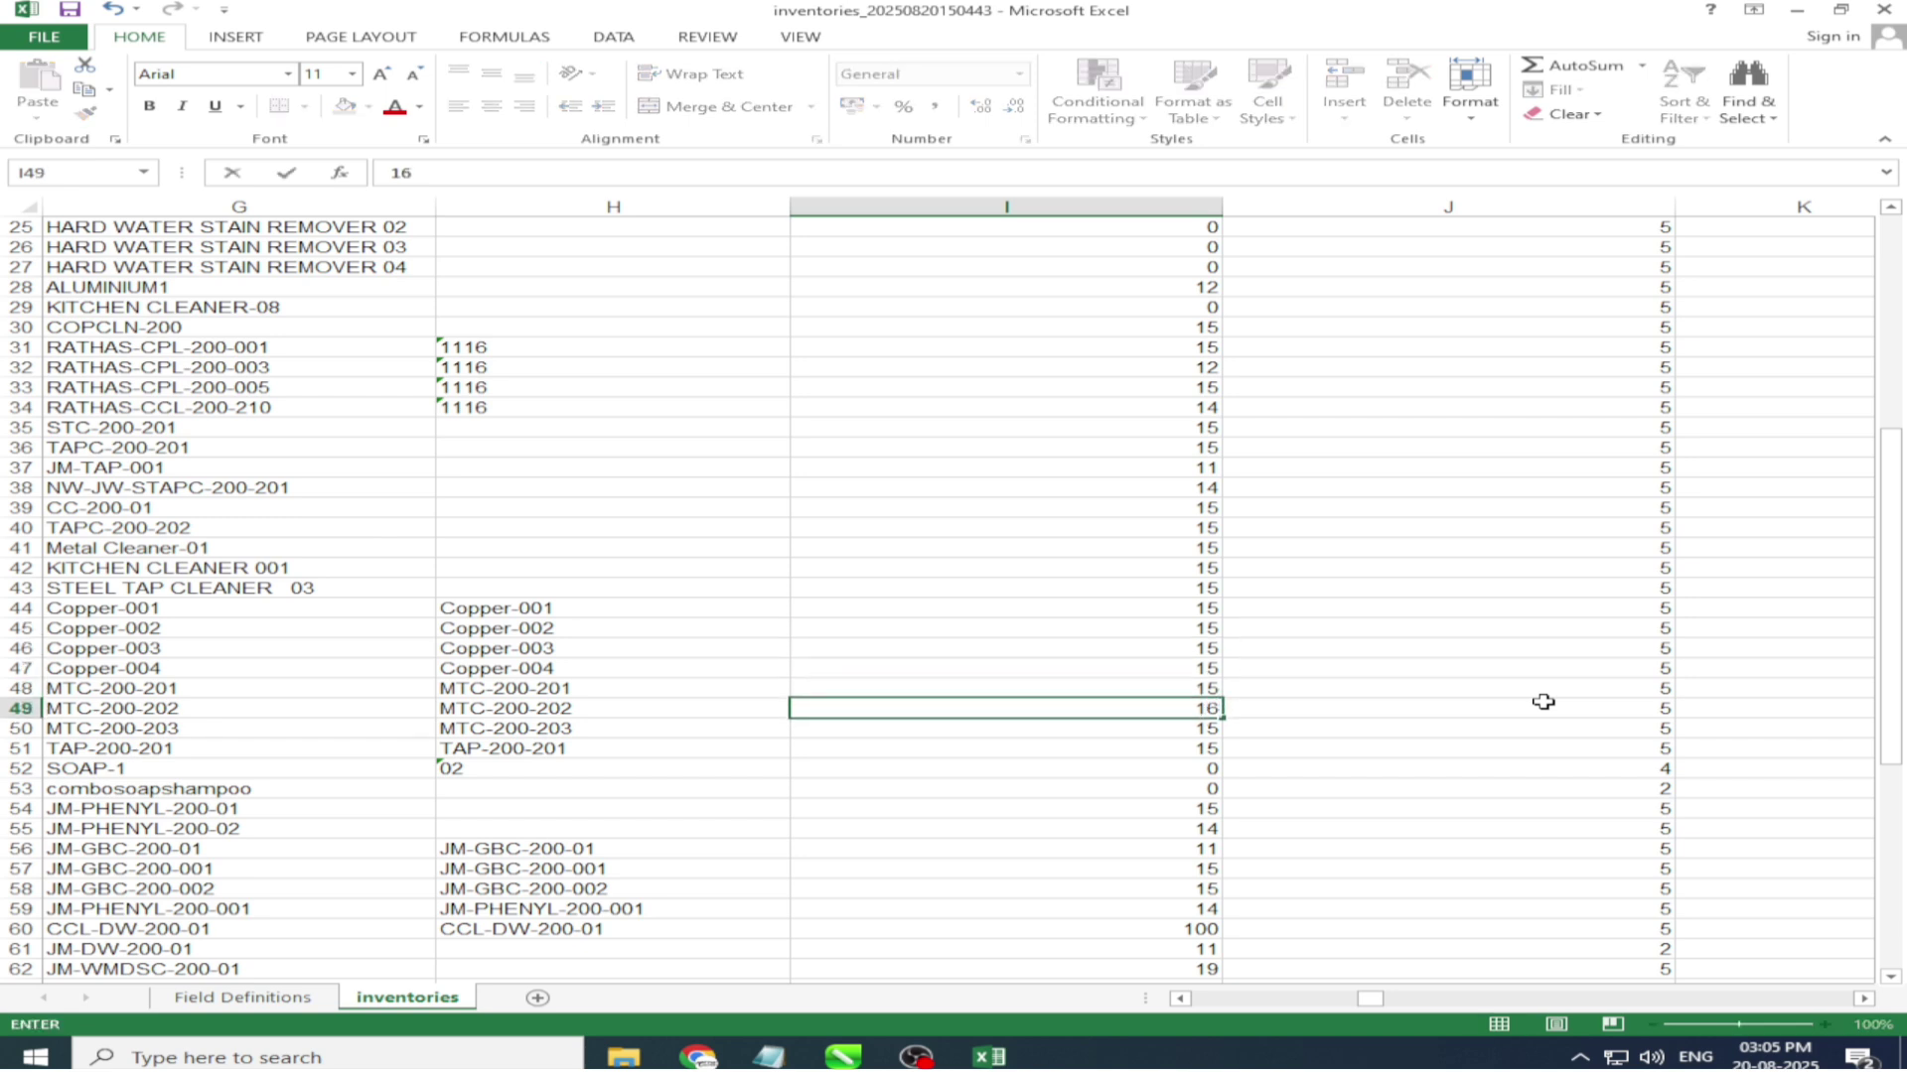
type("5")
key("Return")
Review the available quantities from MTC-200-203 down to JM-LP-CPL-200-03 for low stock.
key("Down")
key("Down")
key("Down")
key("Down")
key("Down")
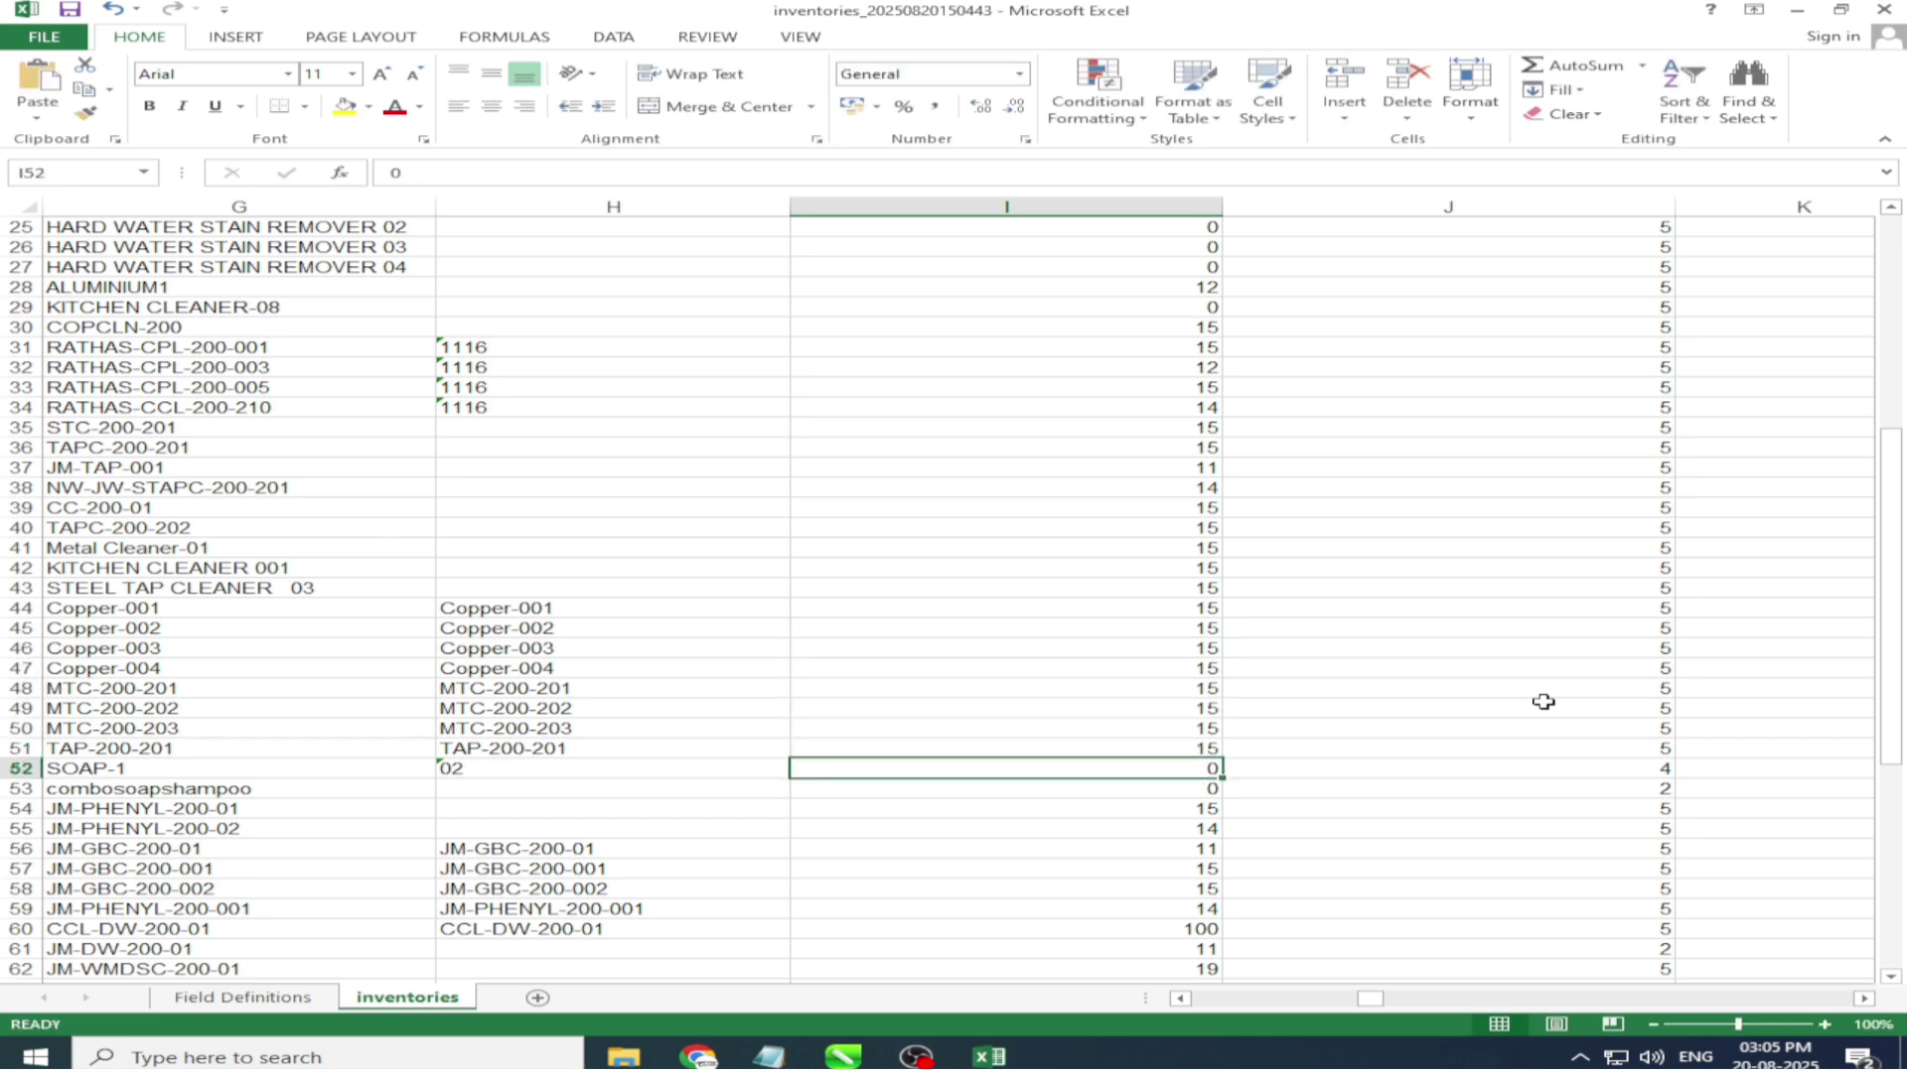
key("Down")
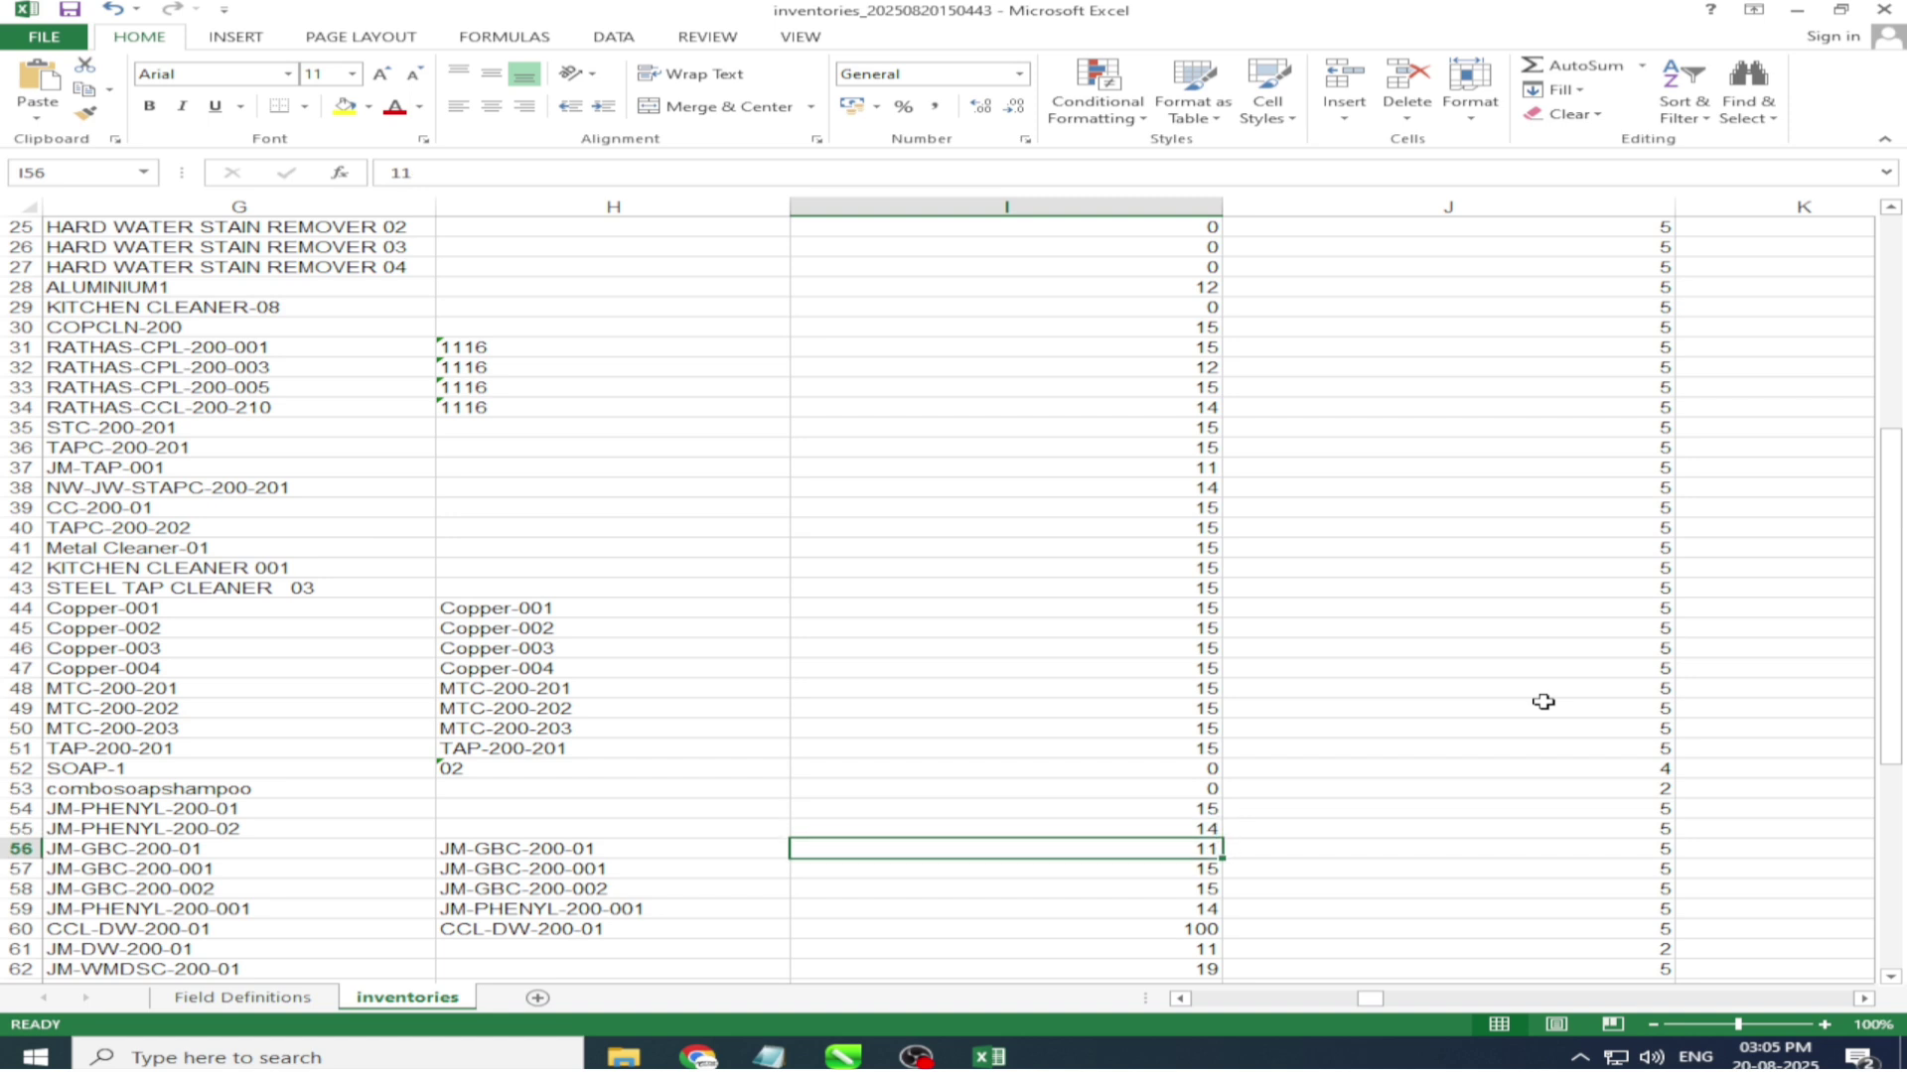
key("Down")
key("Down")
key("Down")
key("Down")
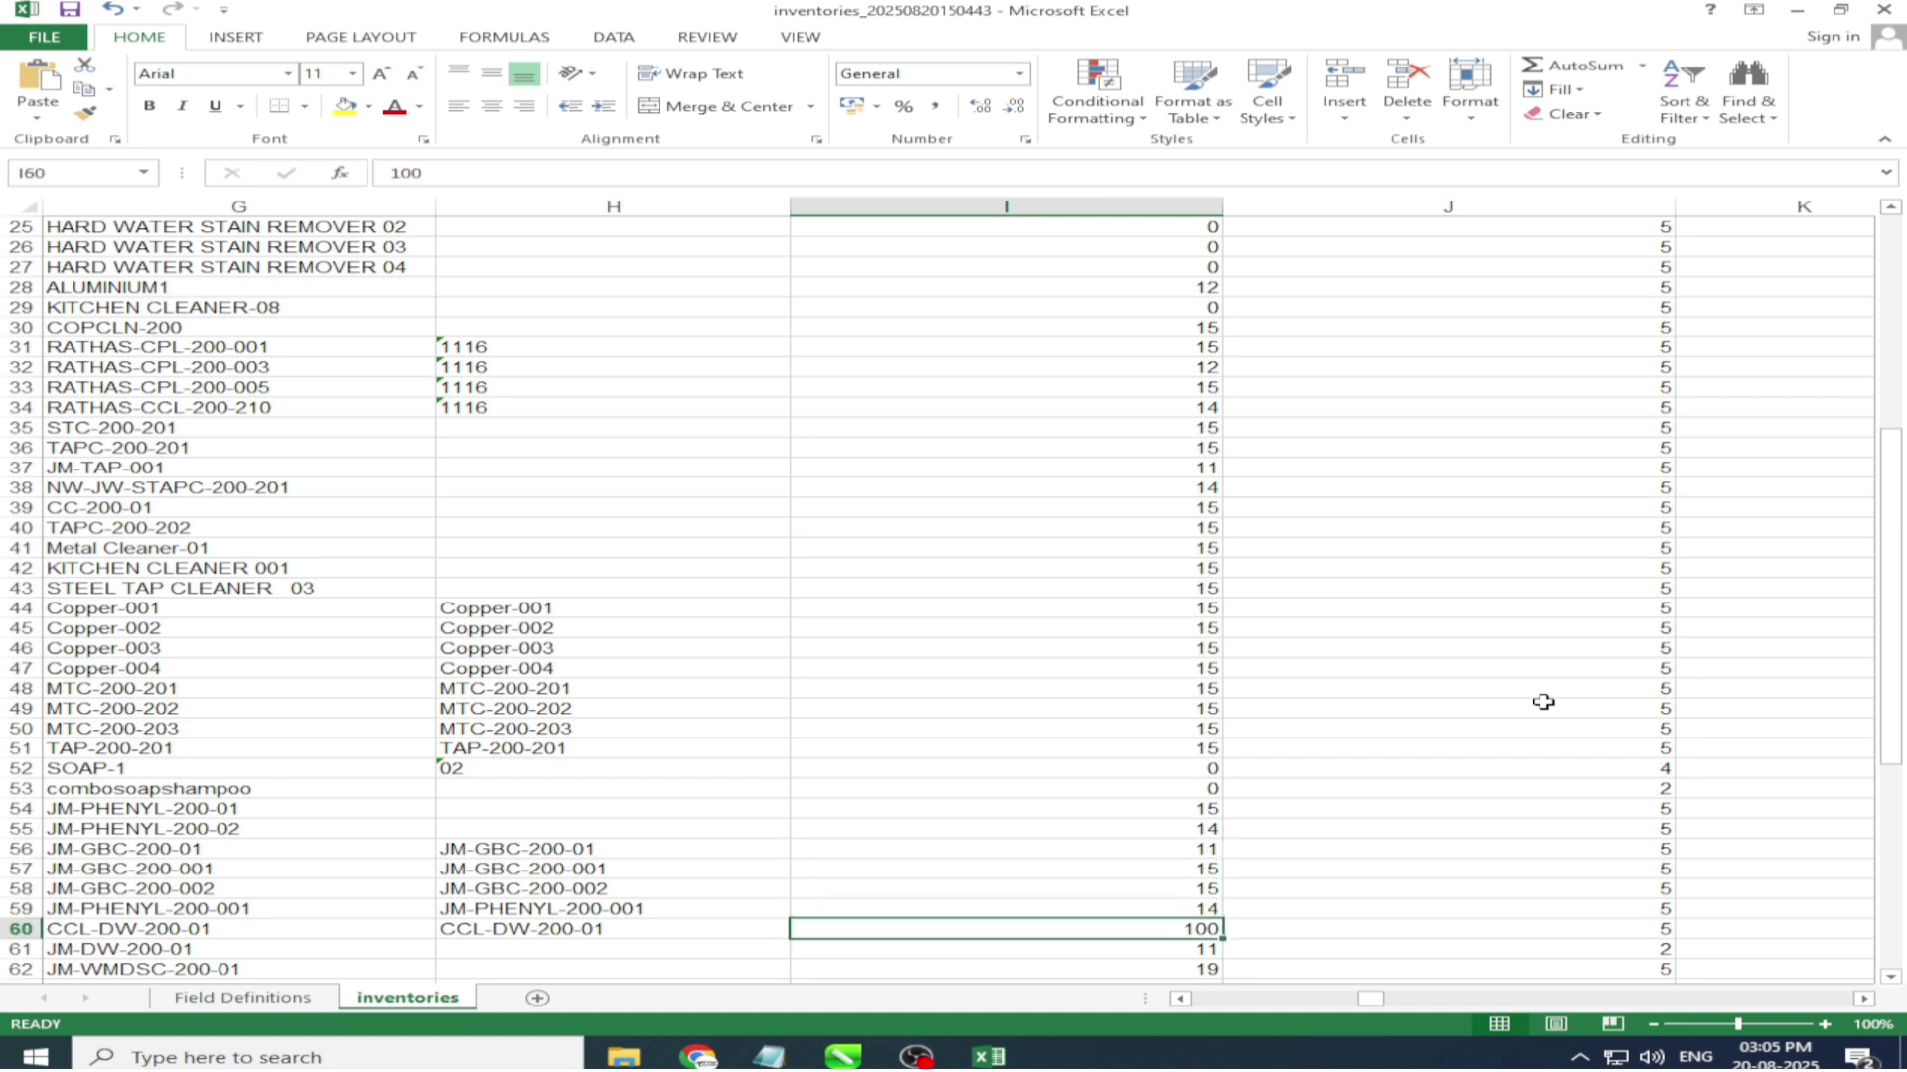
key("Down")
key("Down")
key("Down")
key("Down")
key("Down")
key("Down")
key("Down")
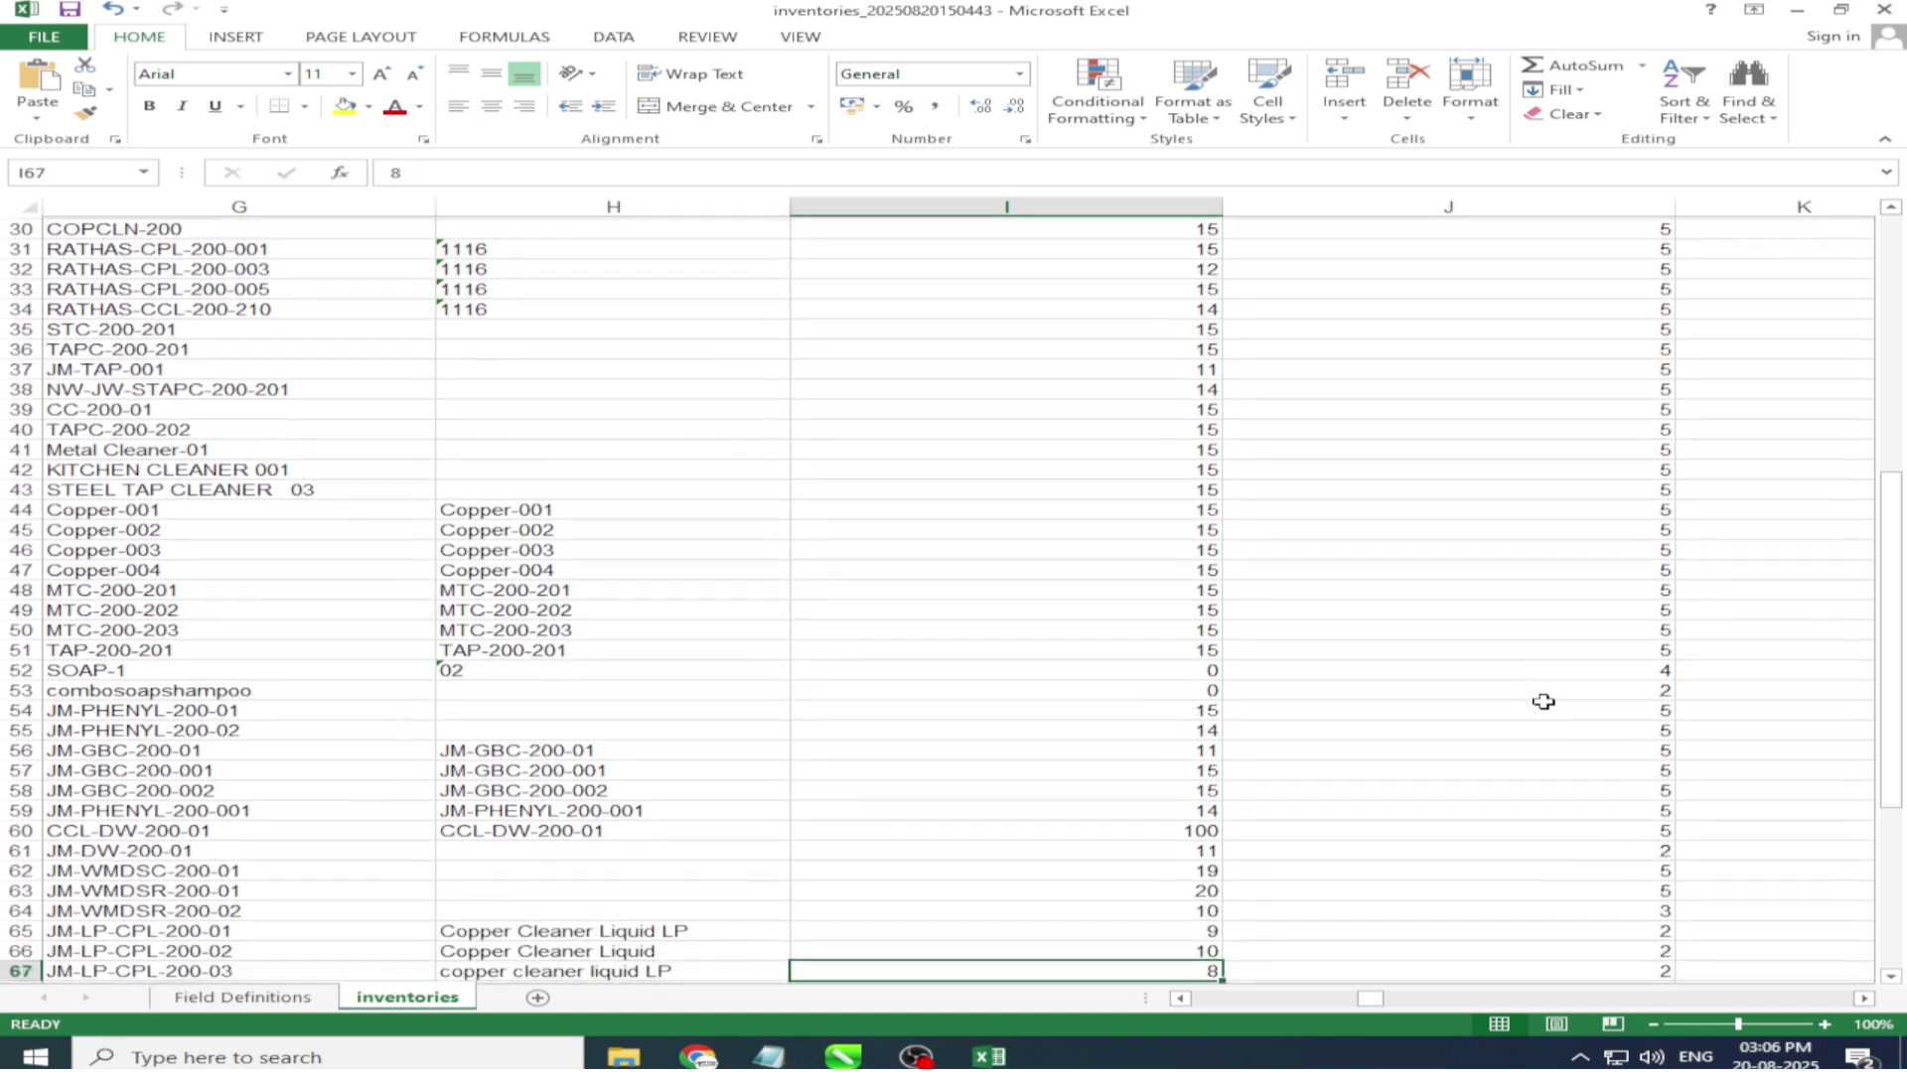
Set the available quantity of JM-LP-CPL-200-01, JM-LP-CPL-200-02 and JM-LP-CPL-200-03 to 50.
key("Up")
key("Up")
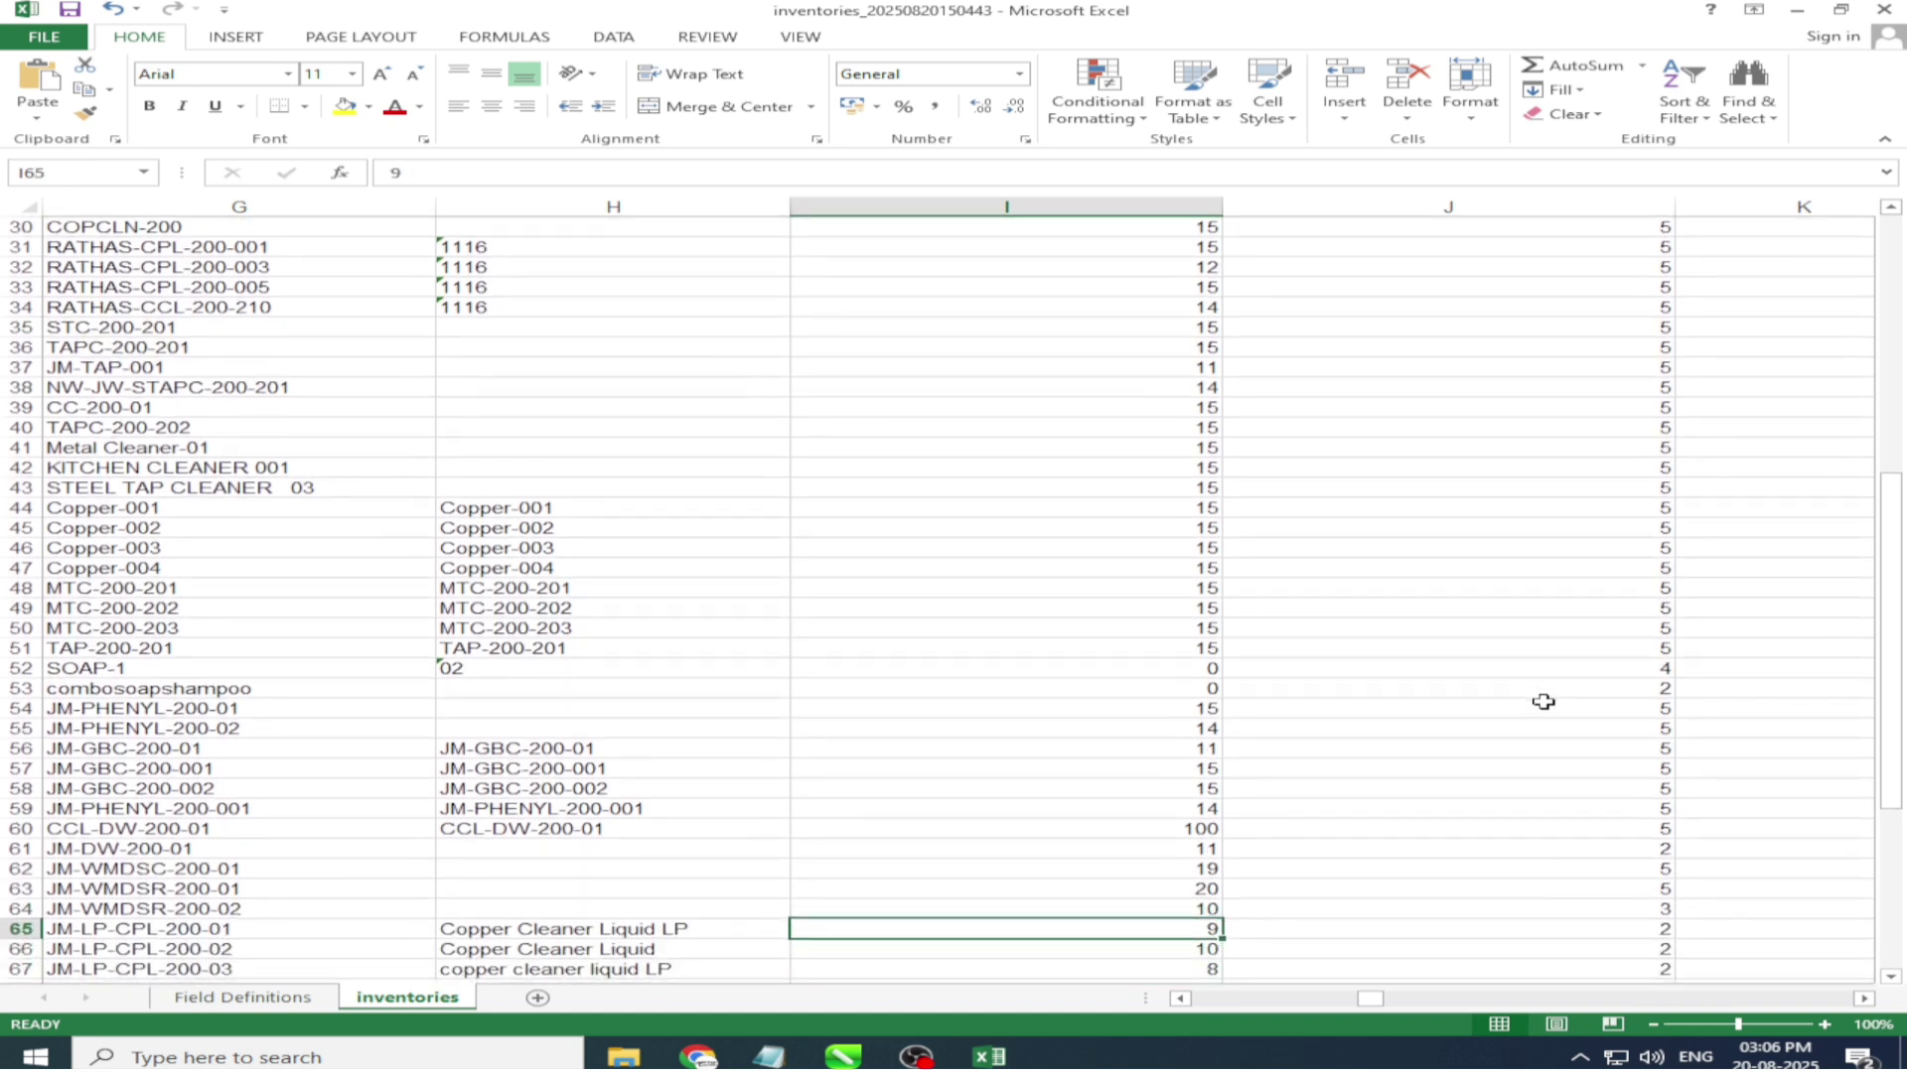
type("5")
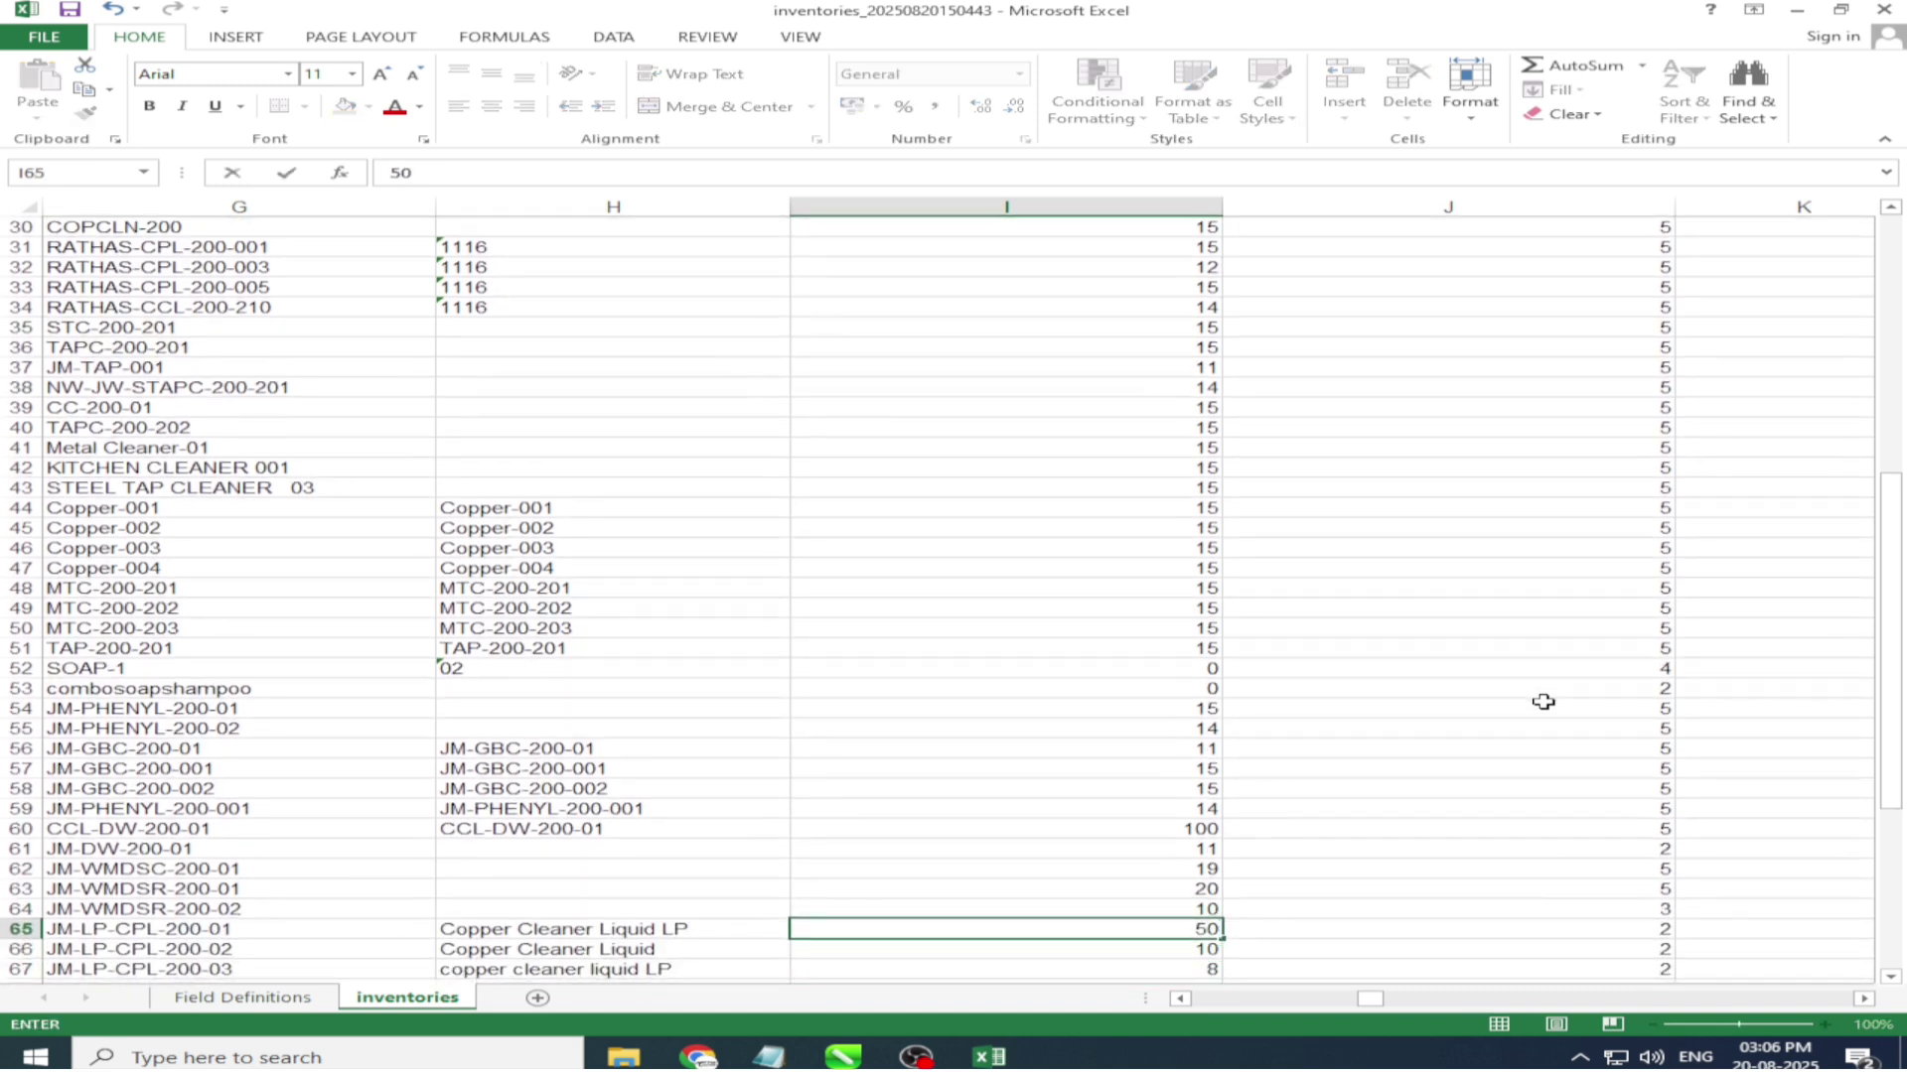
type("0")
key("Return")
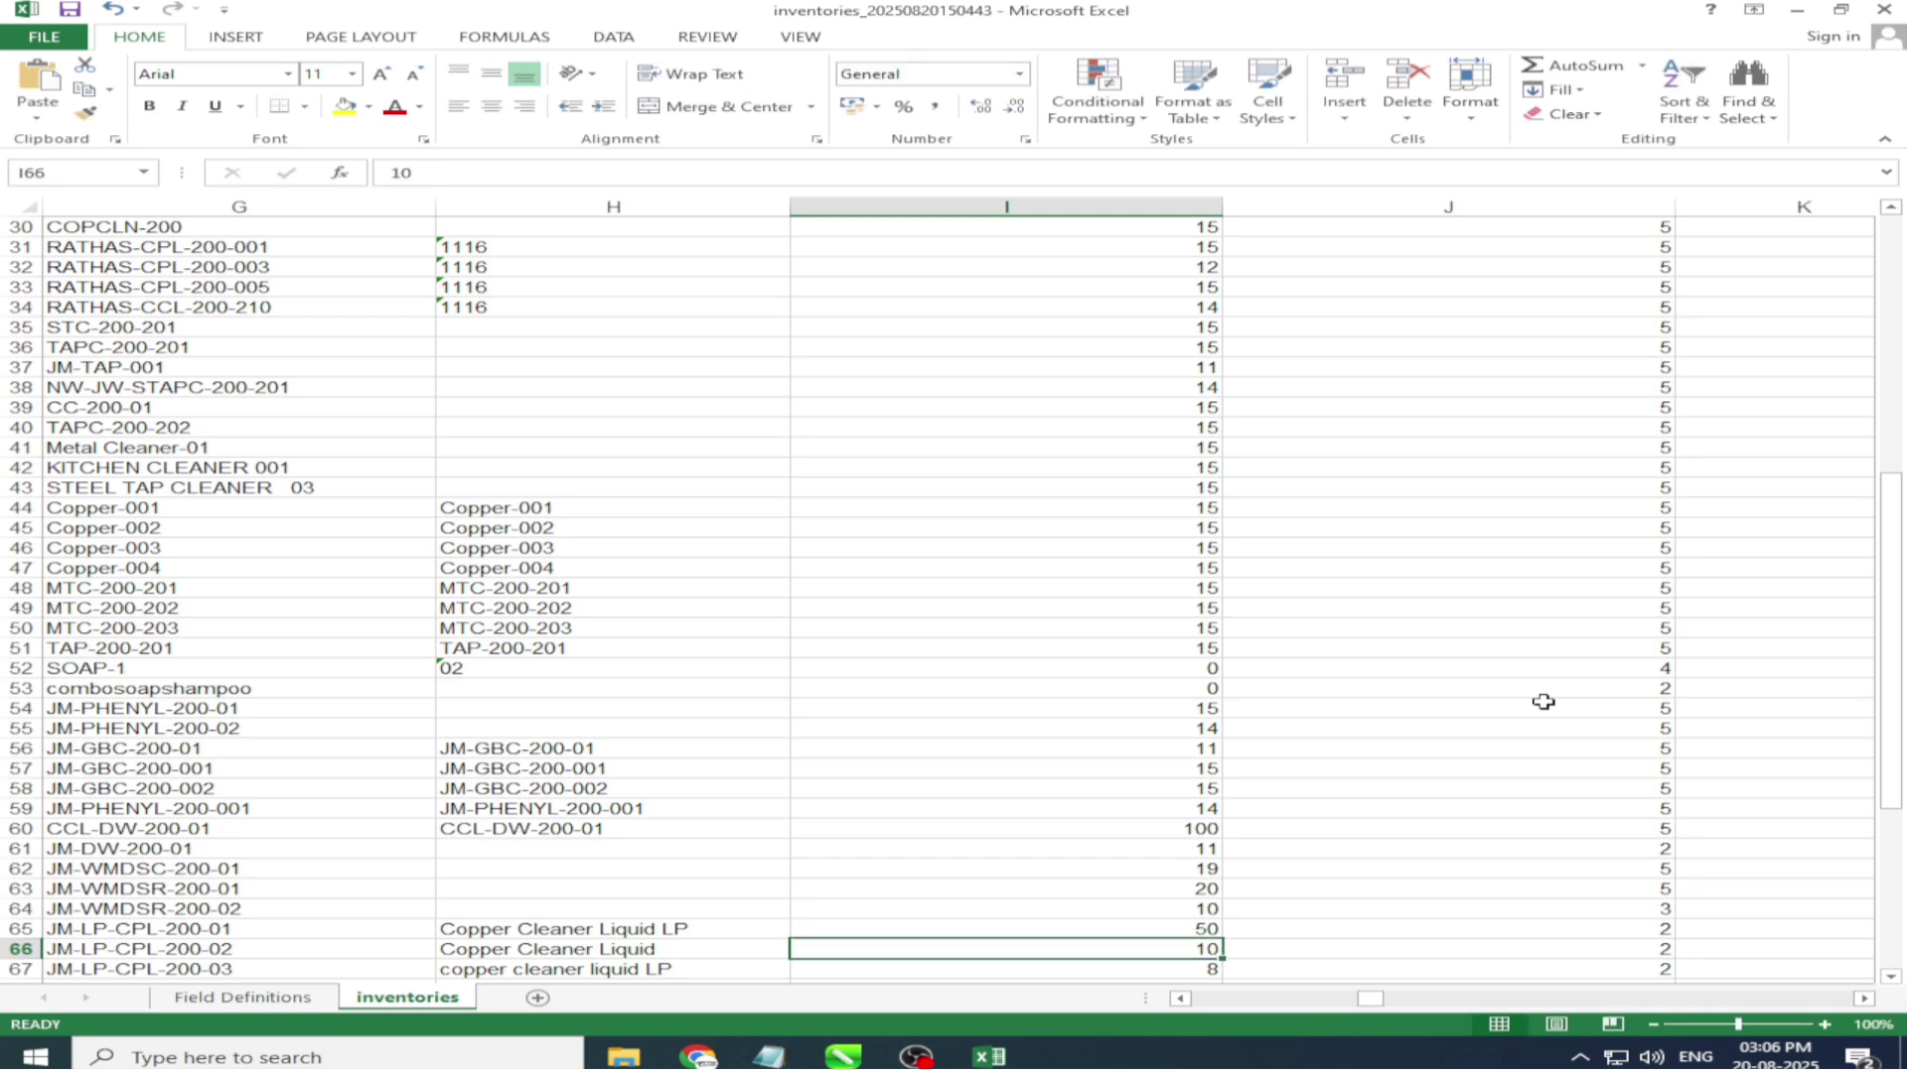
type("50")
key("Return")
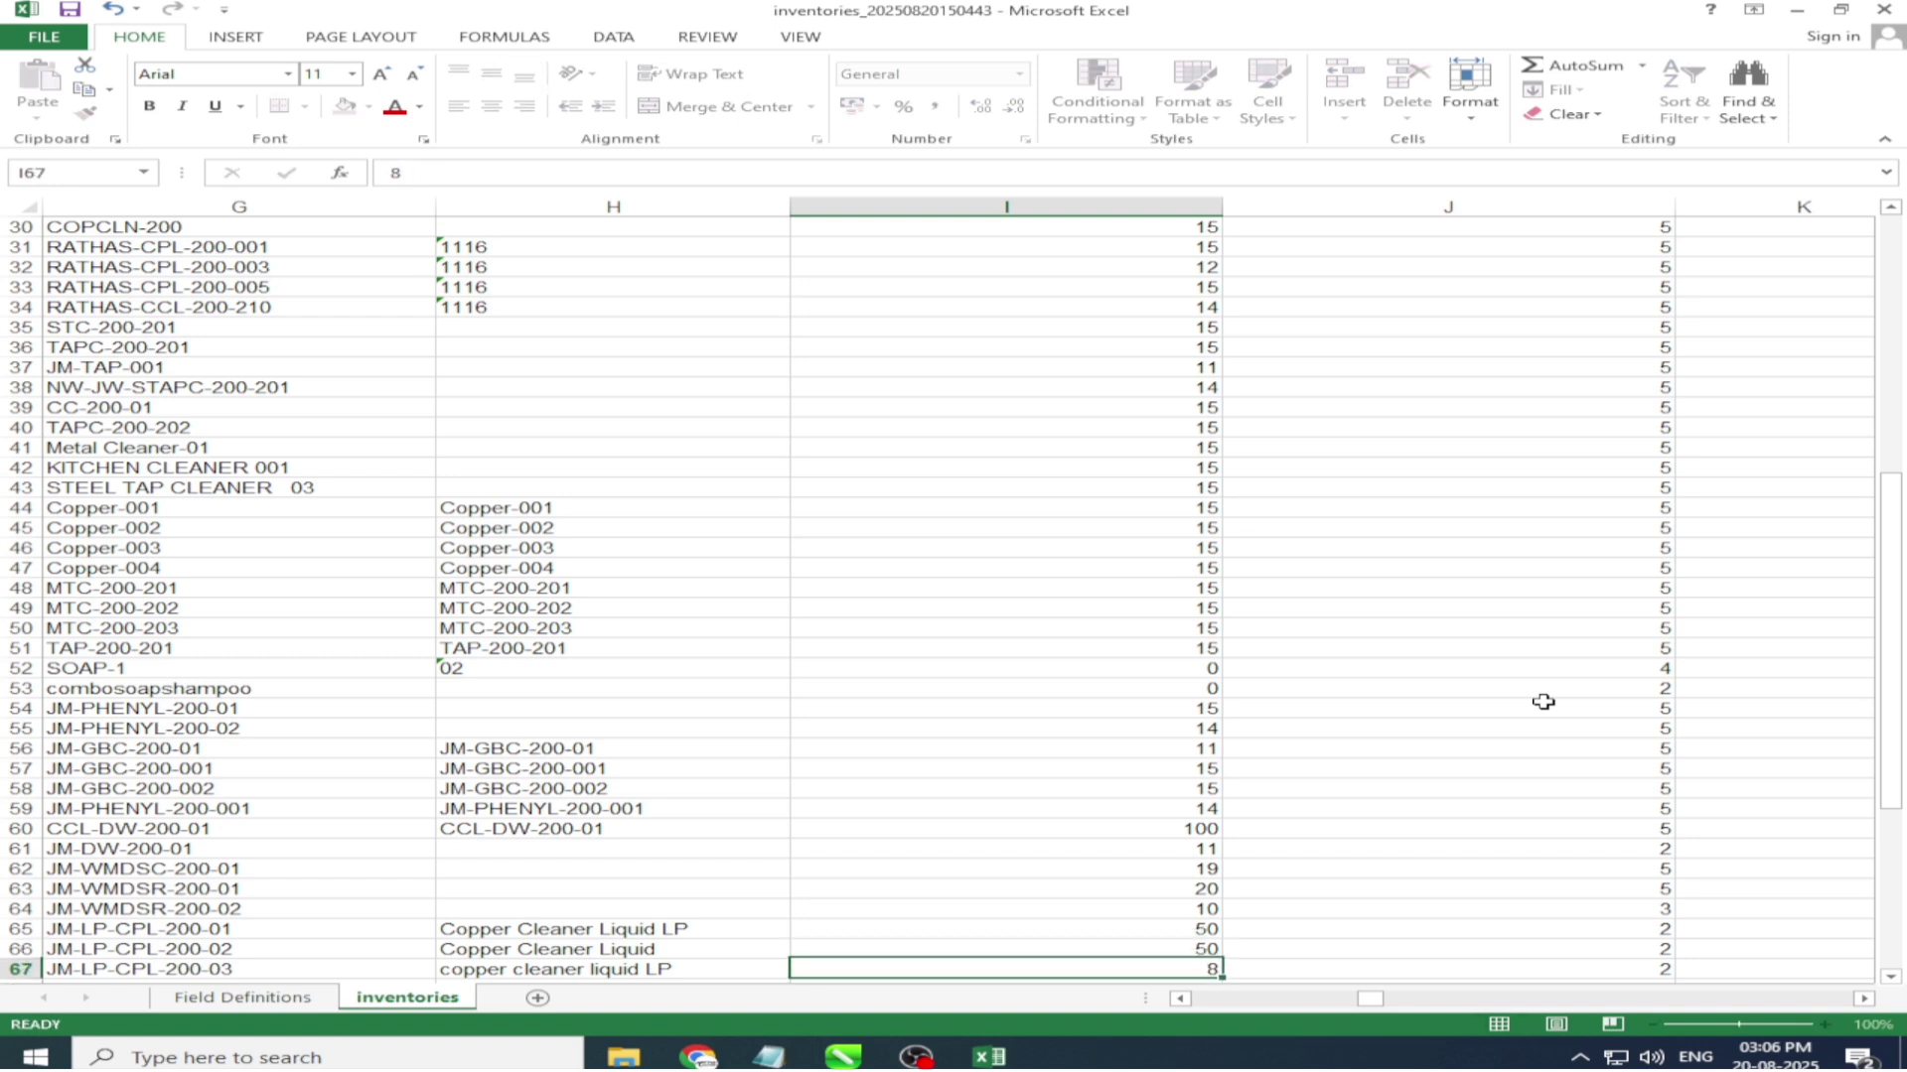
type("50")
key("Return")
Set the available quantity of JM-LP-CPL-200-001 to 50.
key("Return")
key("Down")
key("Down")
key("Up")
key("Up")
key("Up")
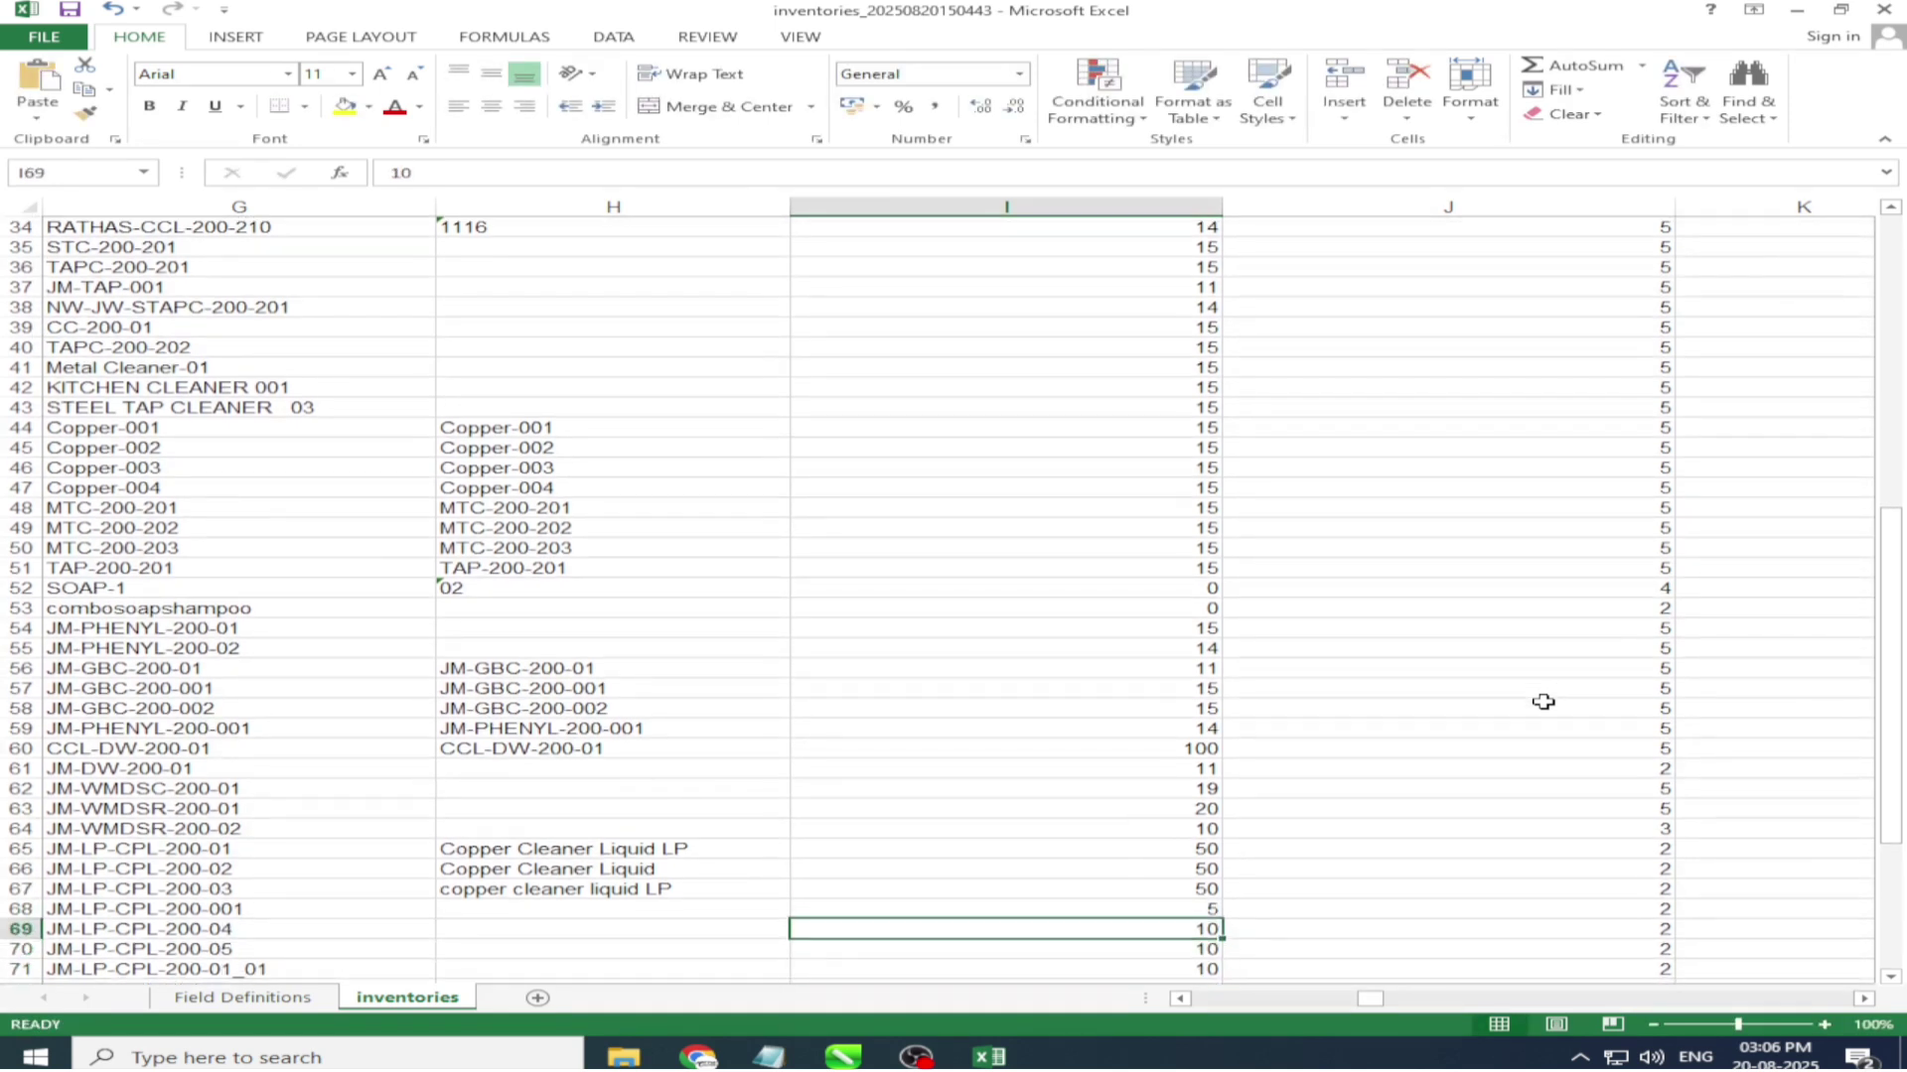
type("50")
key("Down")
Set the available quantity of JM-NW-LP-CPL-200-001 and JM-NW-LP-CPL-200-002 to 50.
key("Down")
key("Down")
key("Down")
key("Down")
key("Down")
key("Down")
key("Down")
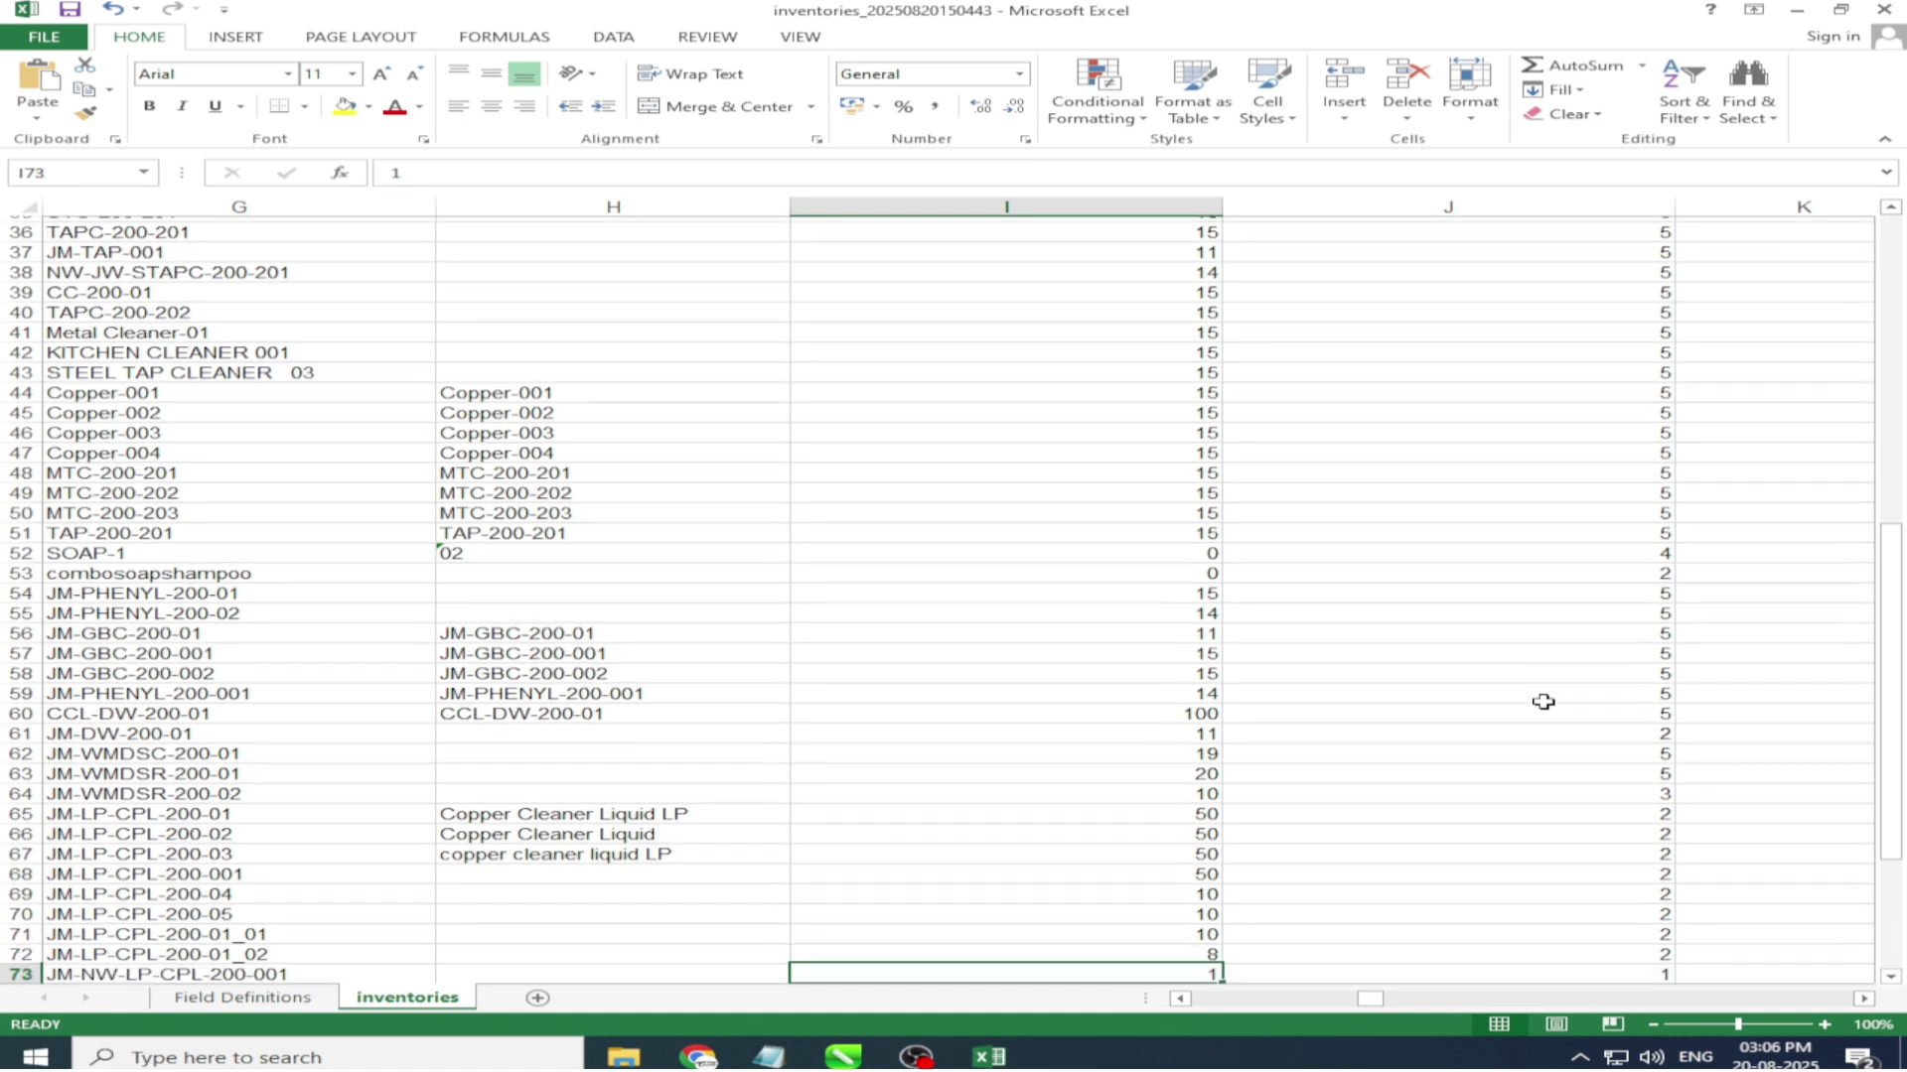
key("Up")
key("Up")
key("Up")
key("Up")
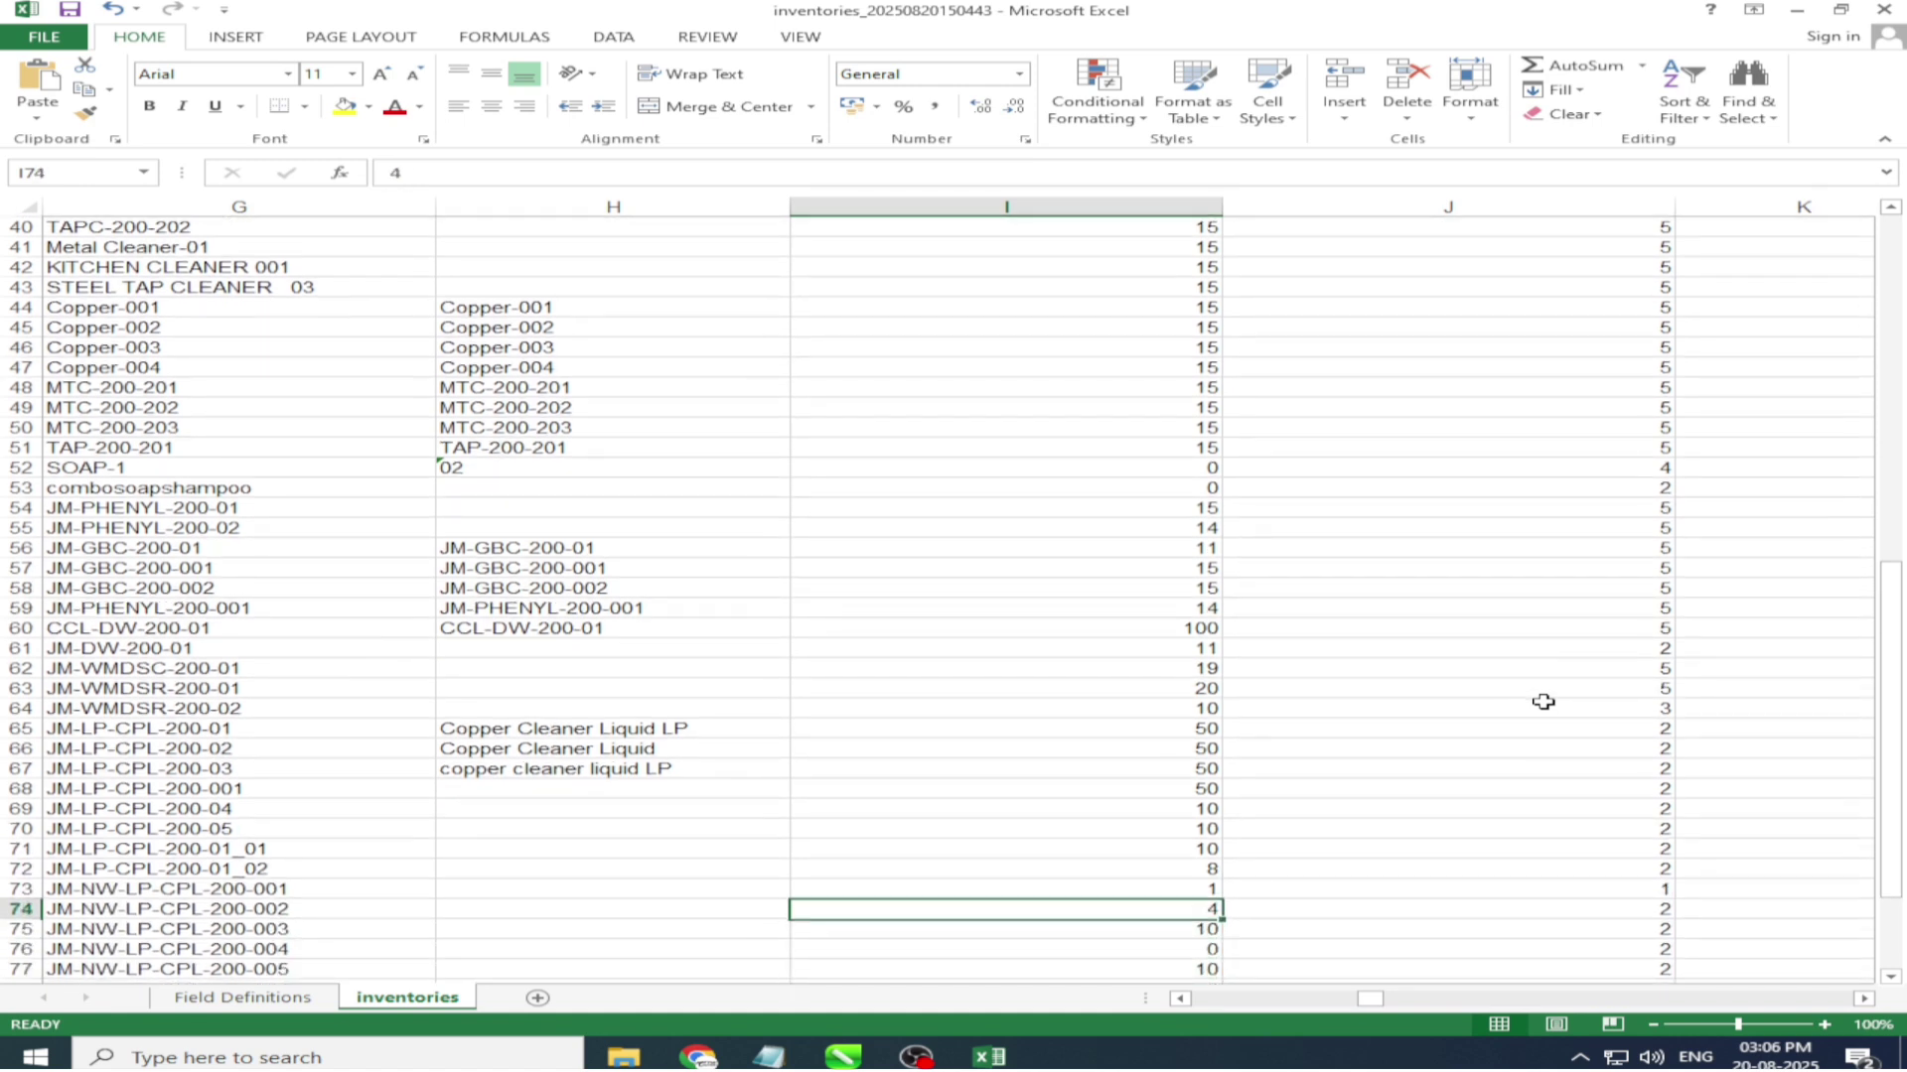
type("50")
key("Return")
type("50")
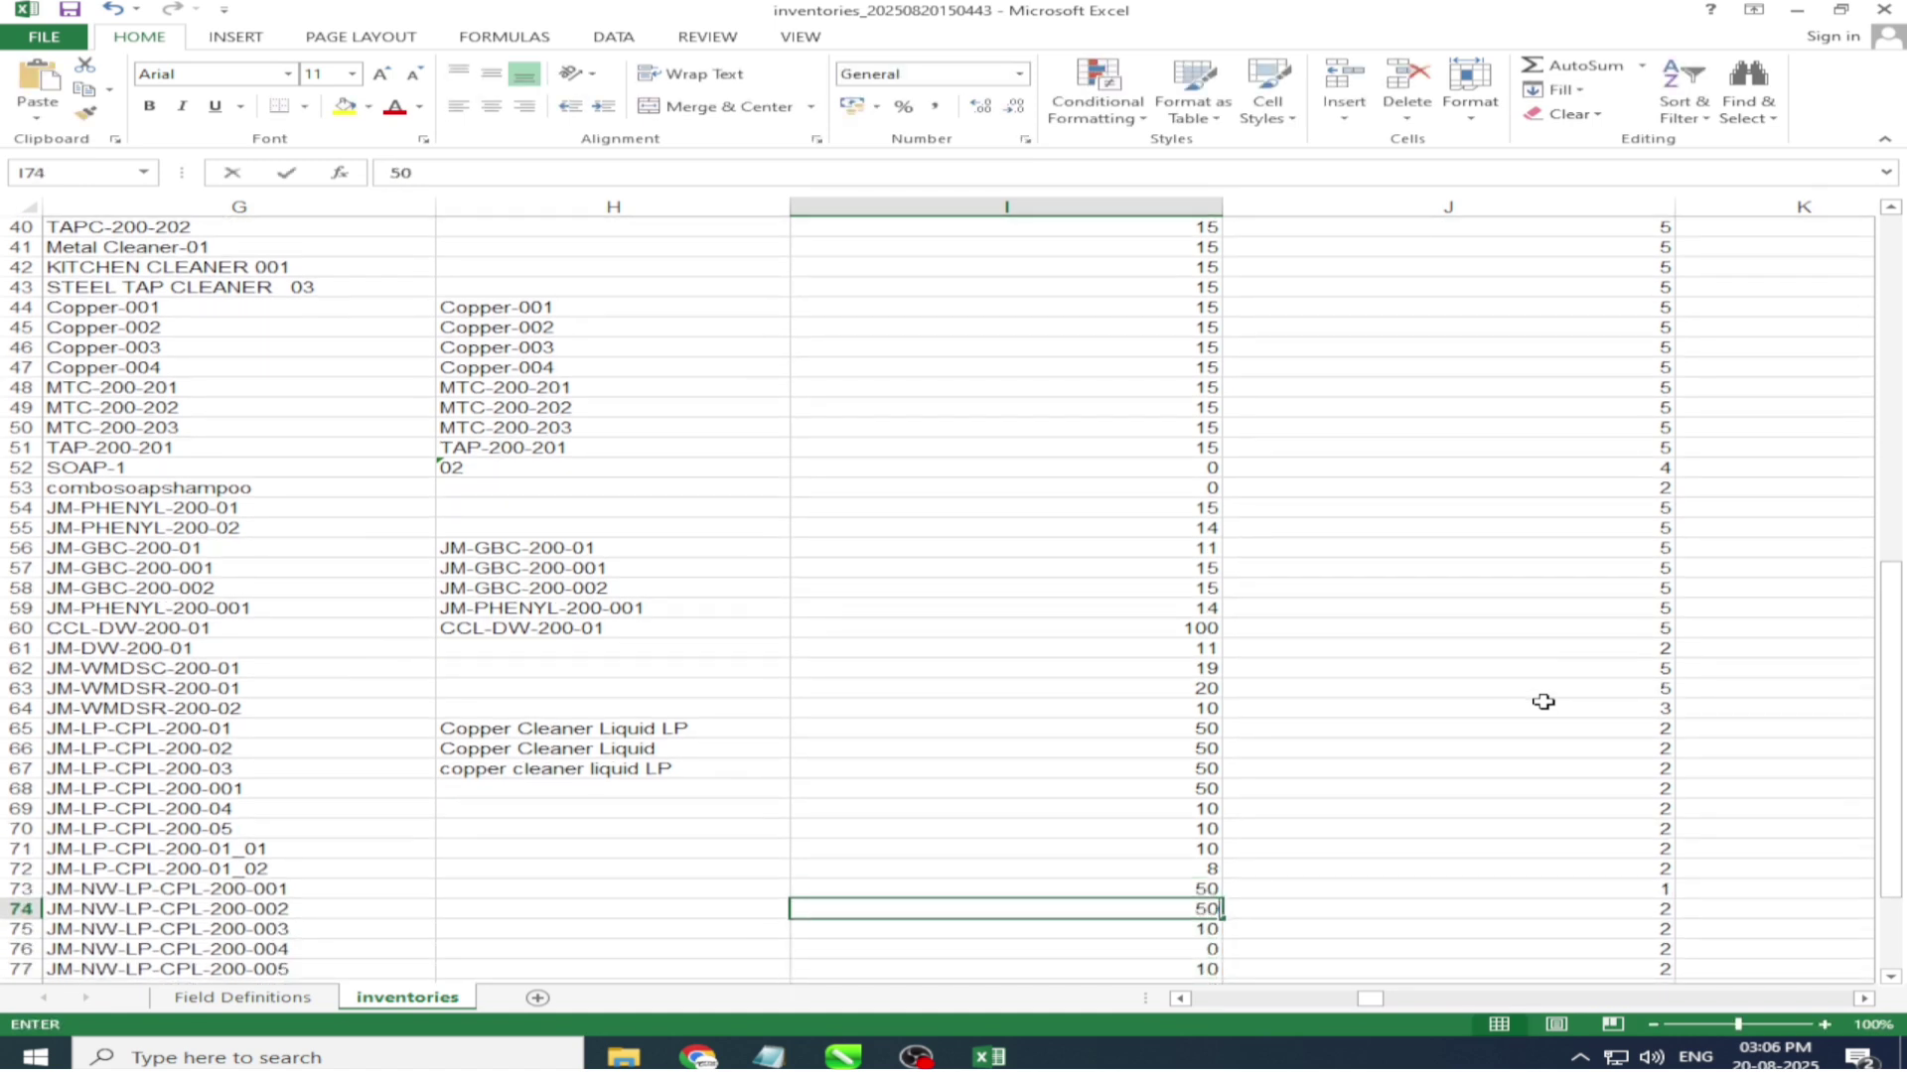
key("Return")
Set the available quantity of JM-NW-LP-CPL-200-004 to 50.
key("Down")
key("Down")
key("Down")
key("Up")
key("Up")
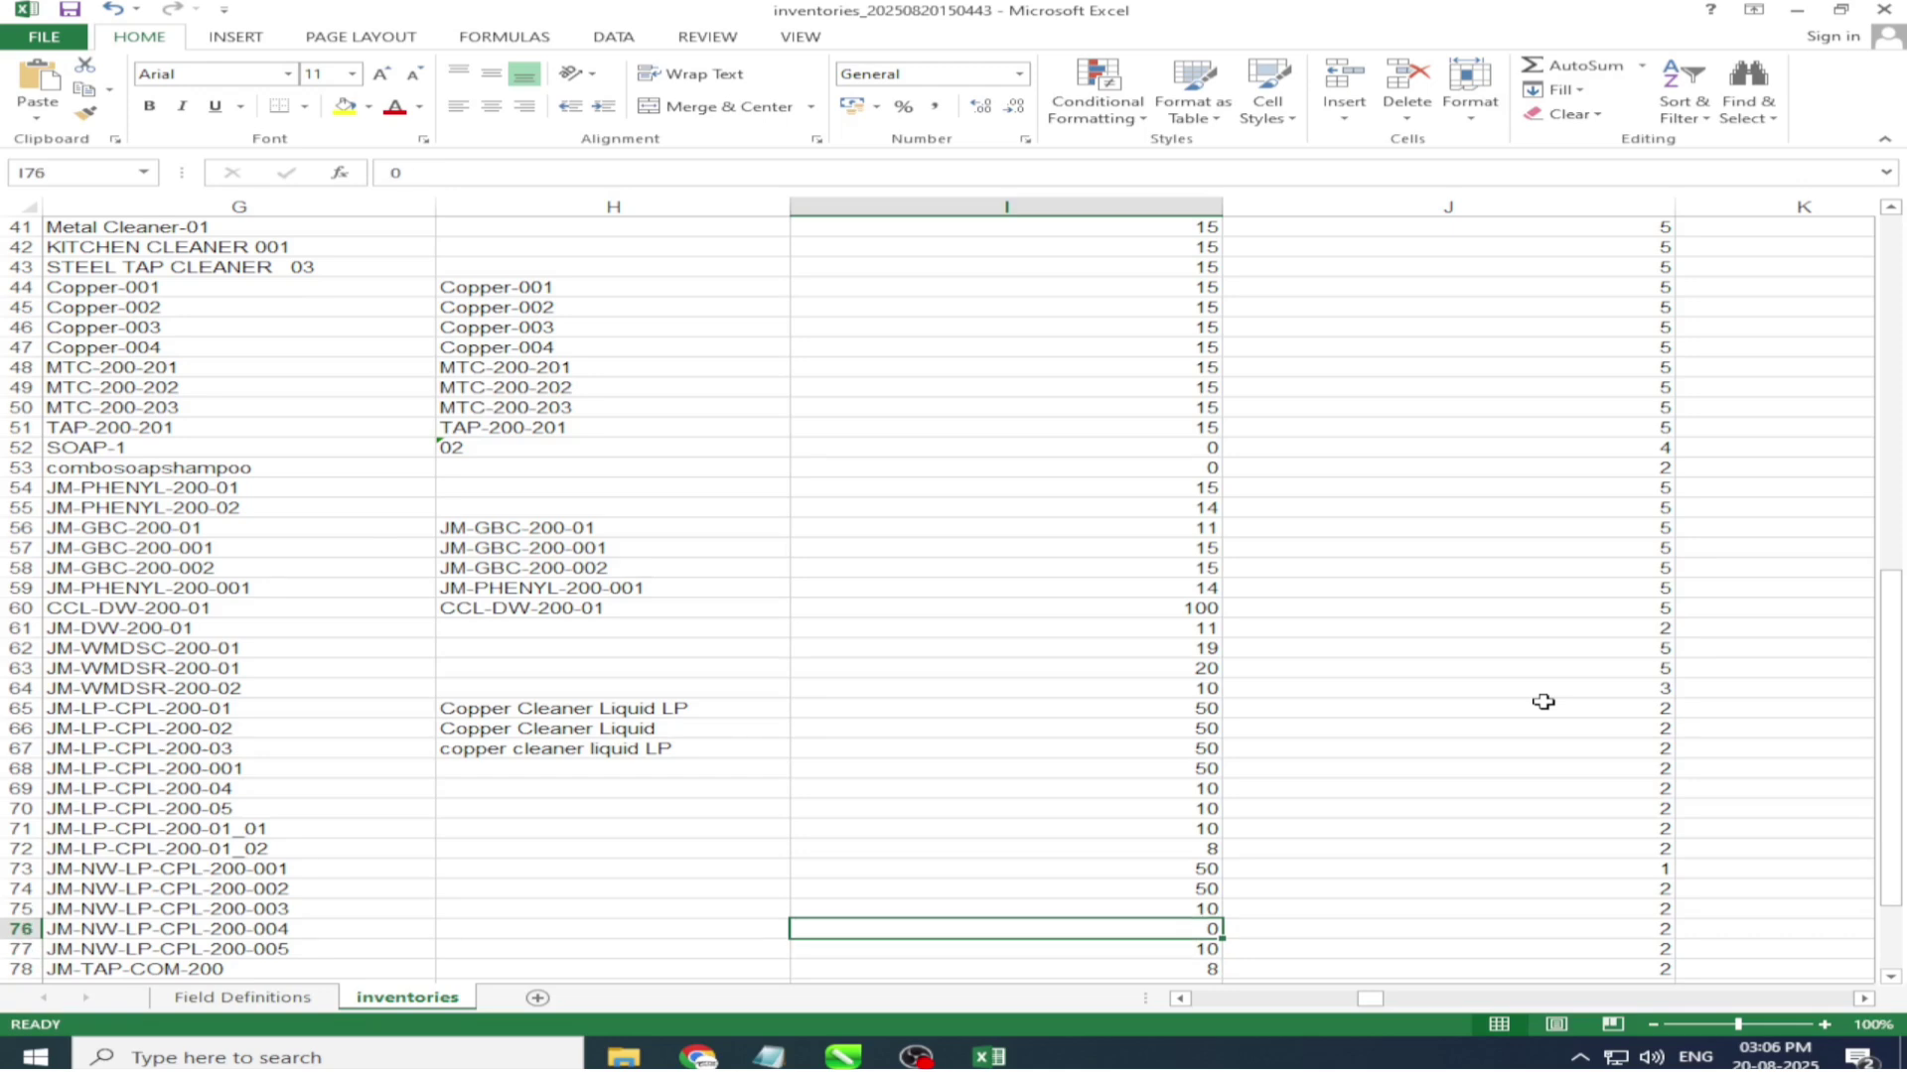
key("Down")
key("Up")
type("50")
key("Return")
Review the remaining available quantities down to the end of the inventory list.
key("Down")
key("Down")
key("Down")
key("Down")
key("Down")
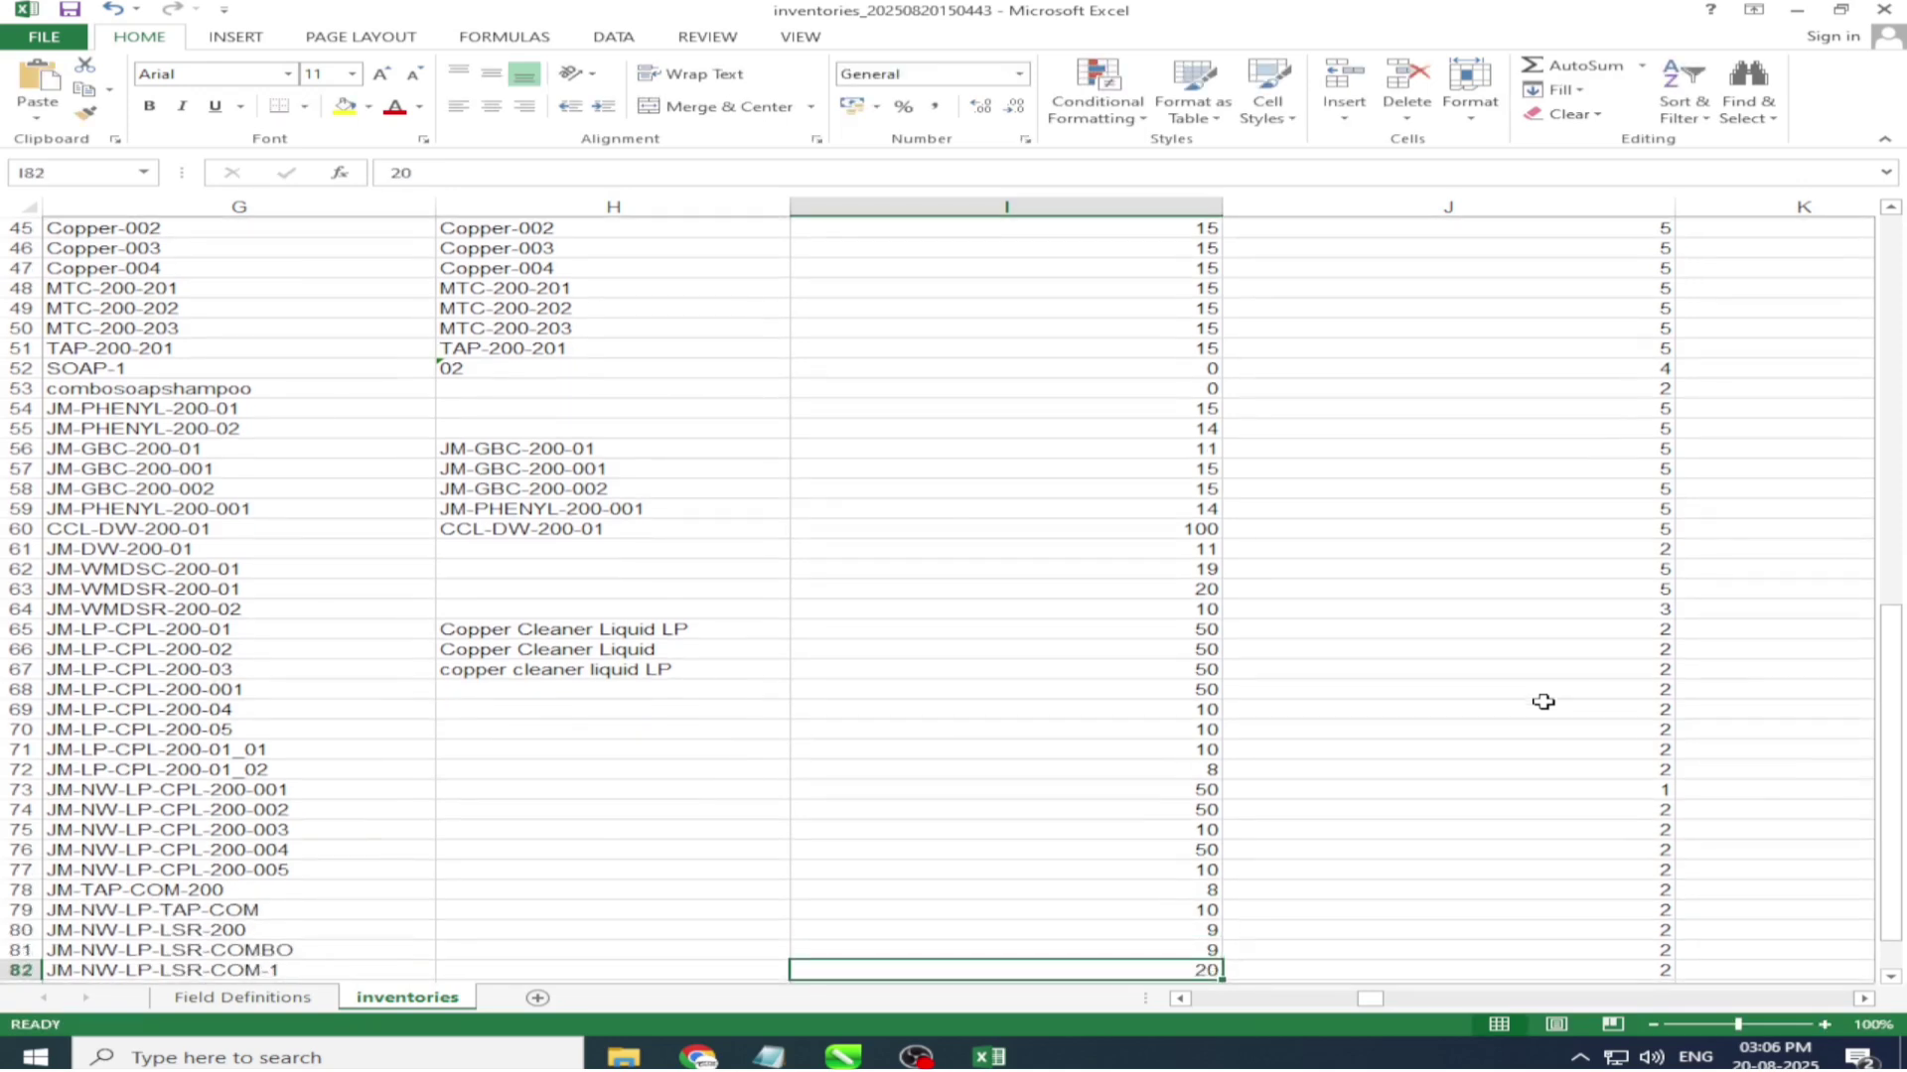
key("Down")
key("Down")
key("Down")
key("Down")
key("Down")
key("Down")
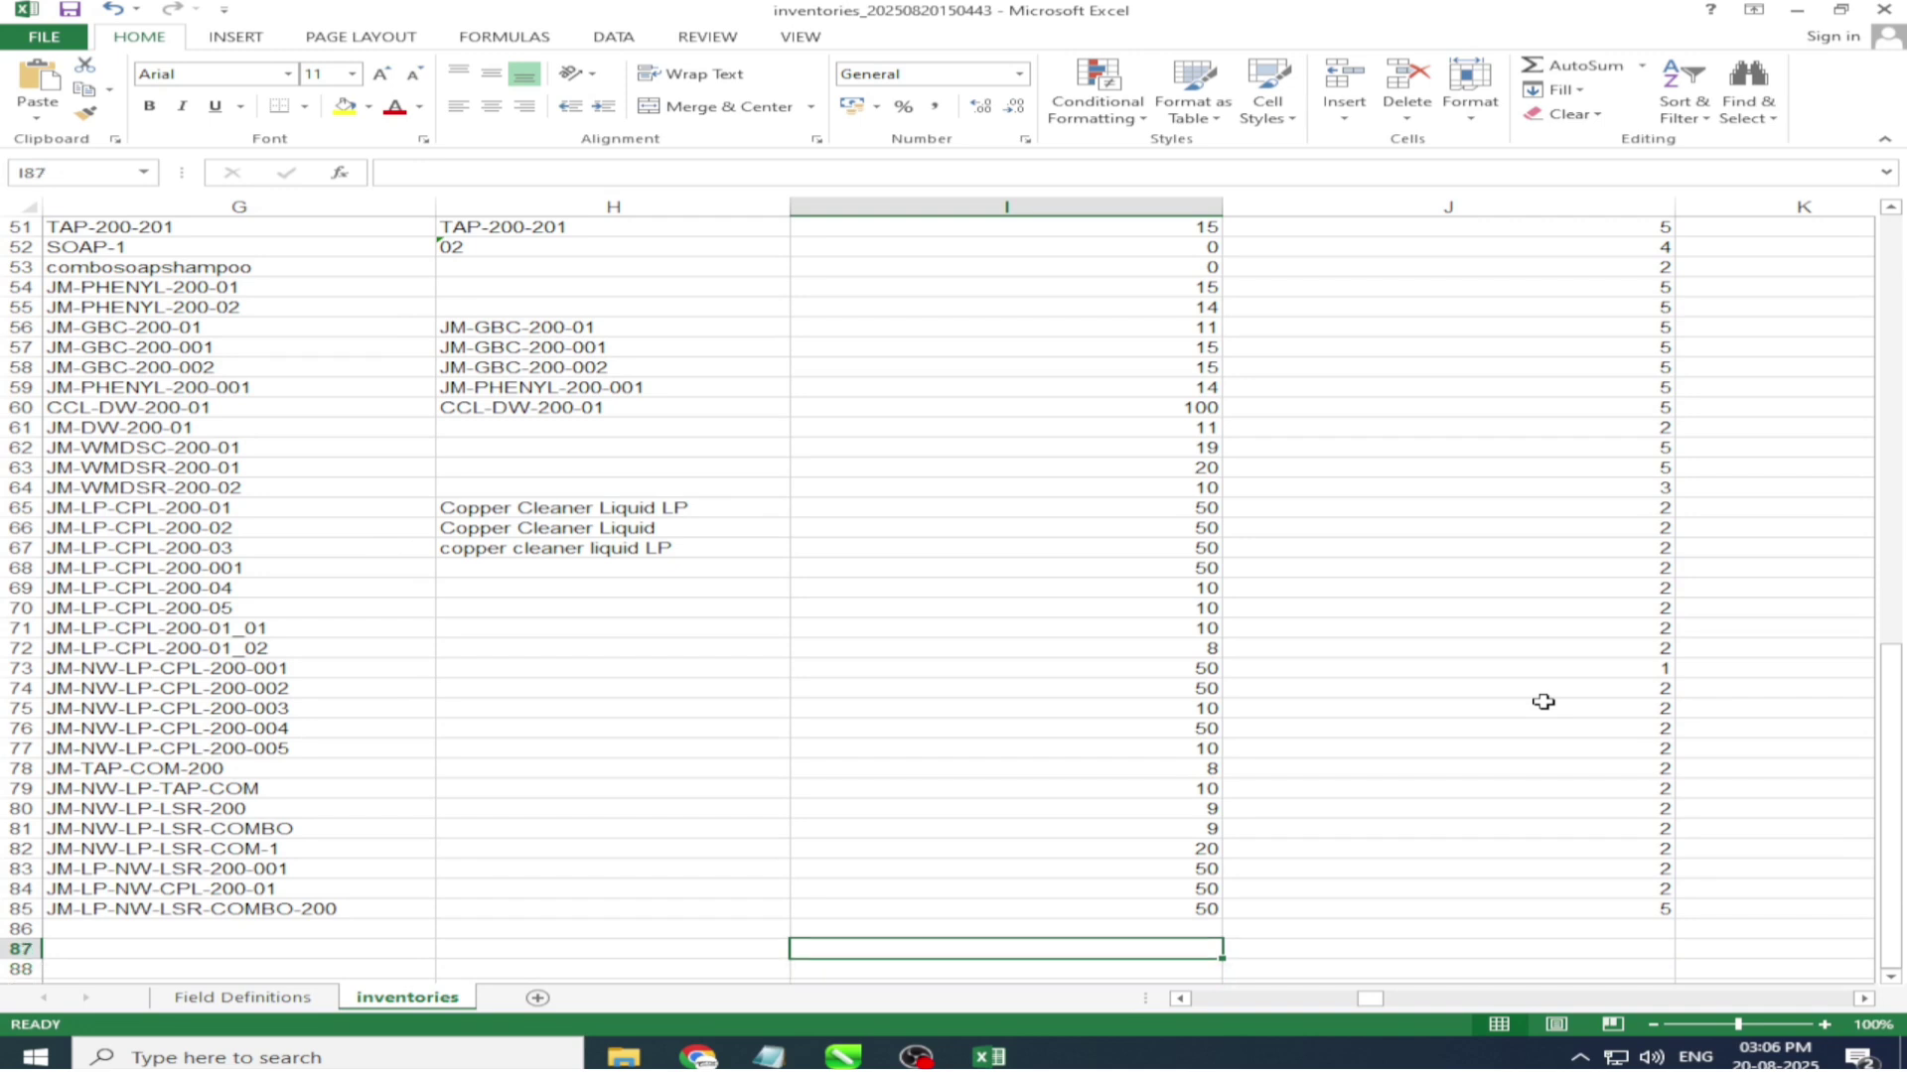
Set the available quantity of JM-NW-LP-LSR-200 and JM-NW-LP-LSR-COMBO to 15.
key("Up")
key("Up")
key("Up")
key("Up")
key("Up")
key("Up")
key("Up")
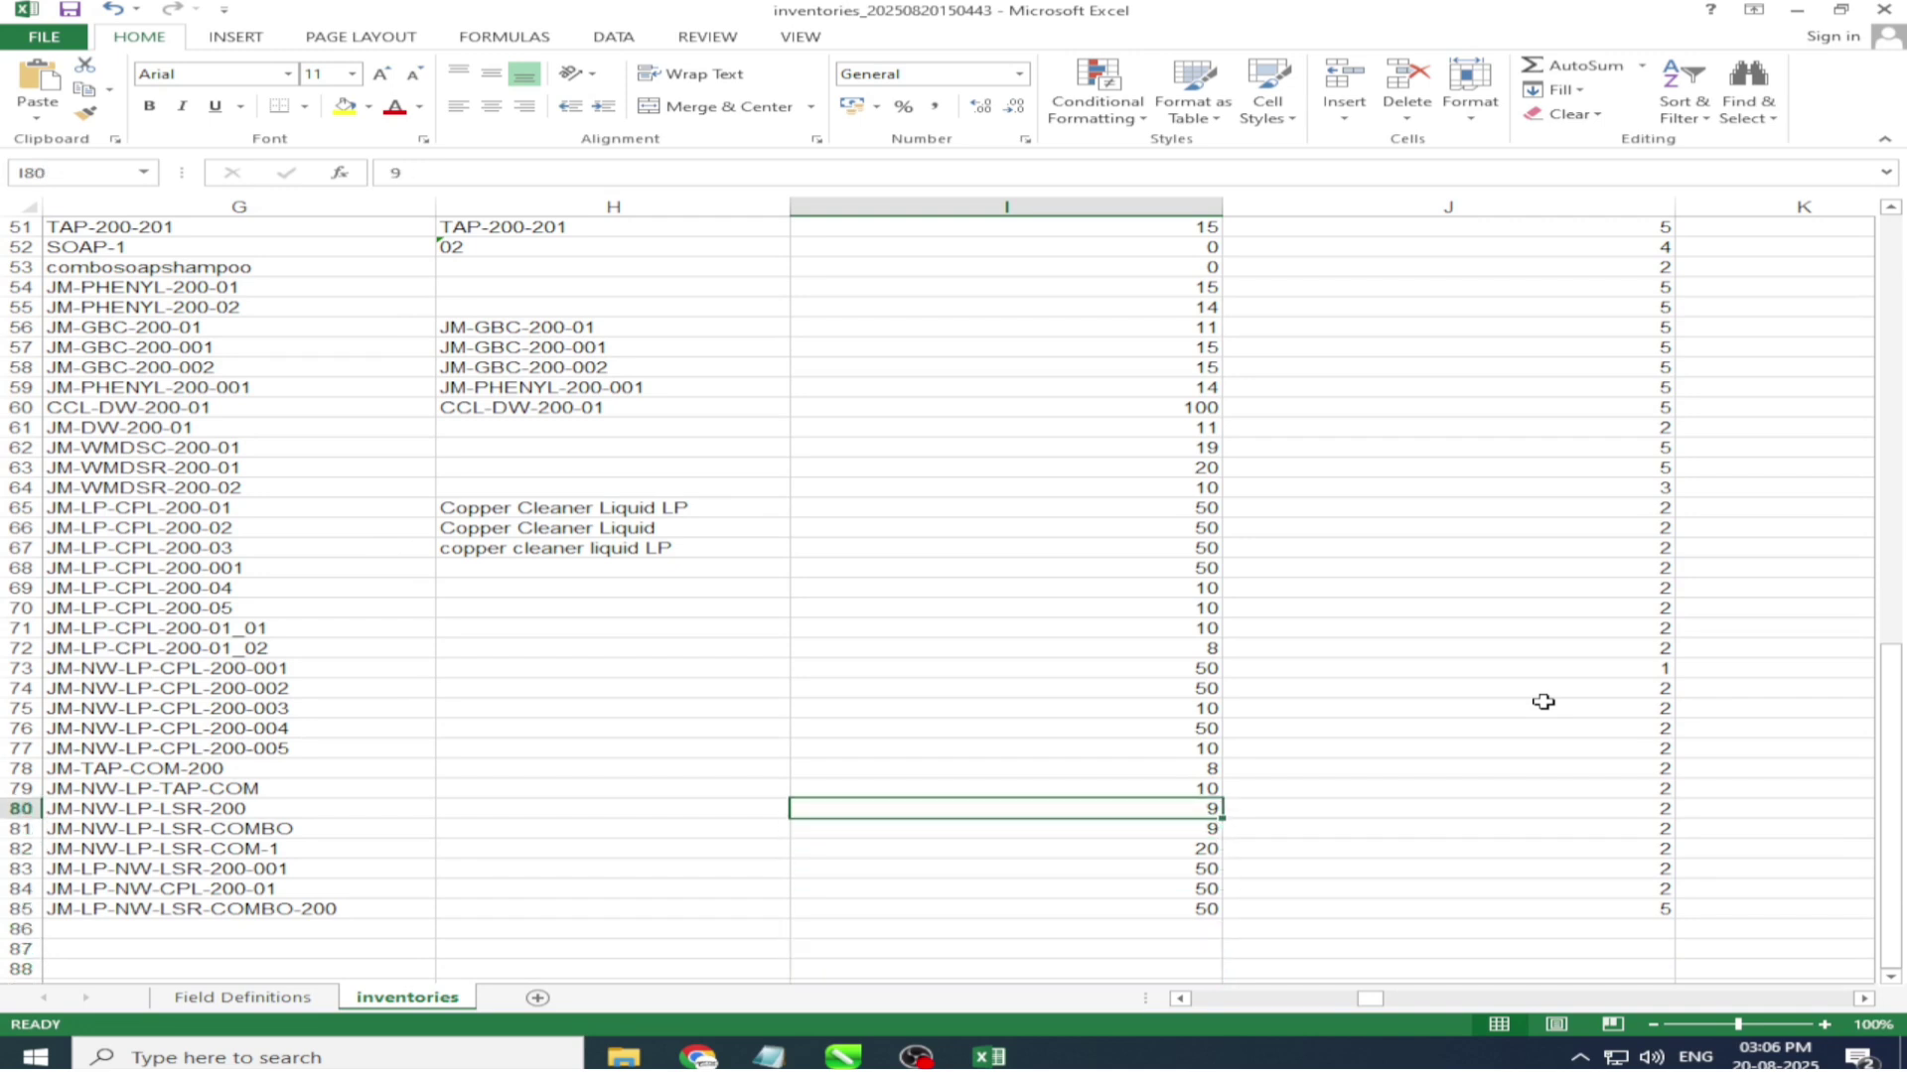
type("15")
key("Return")
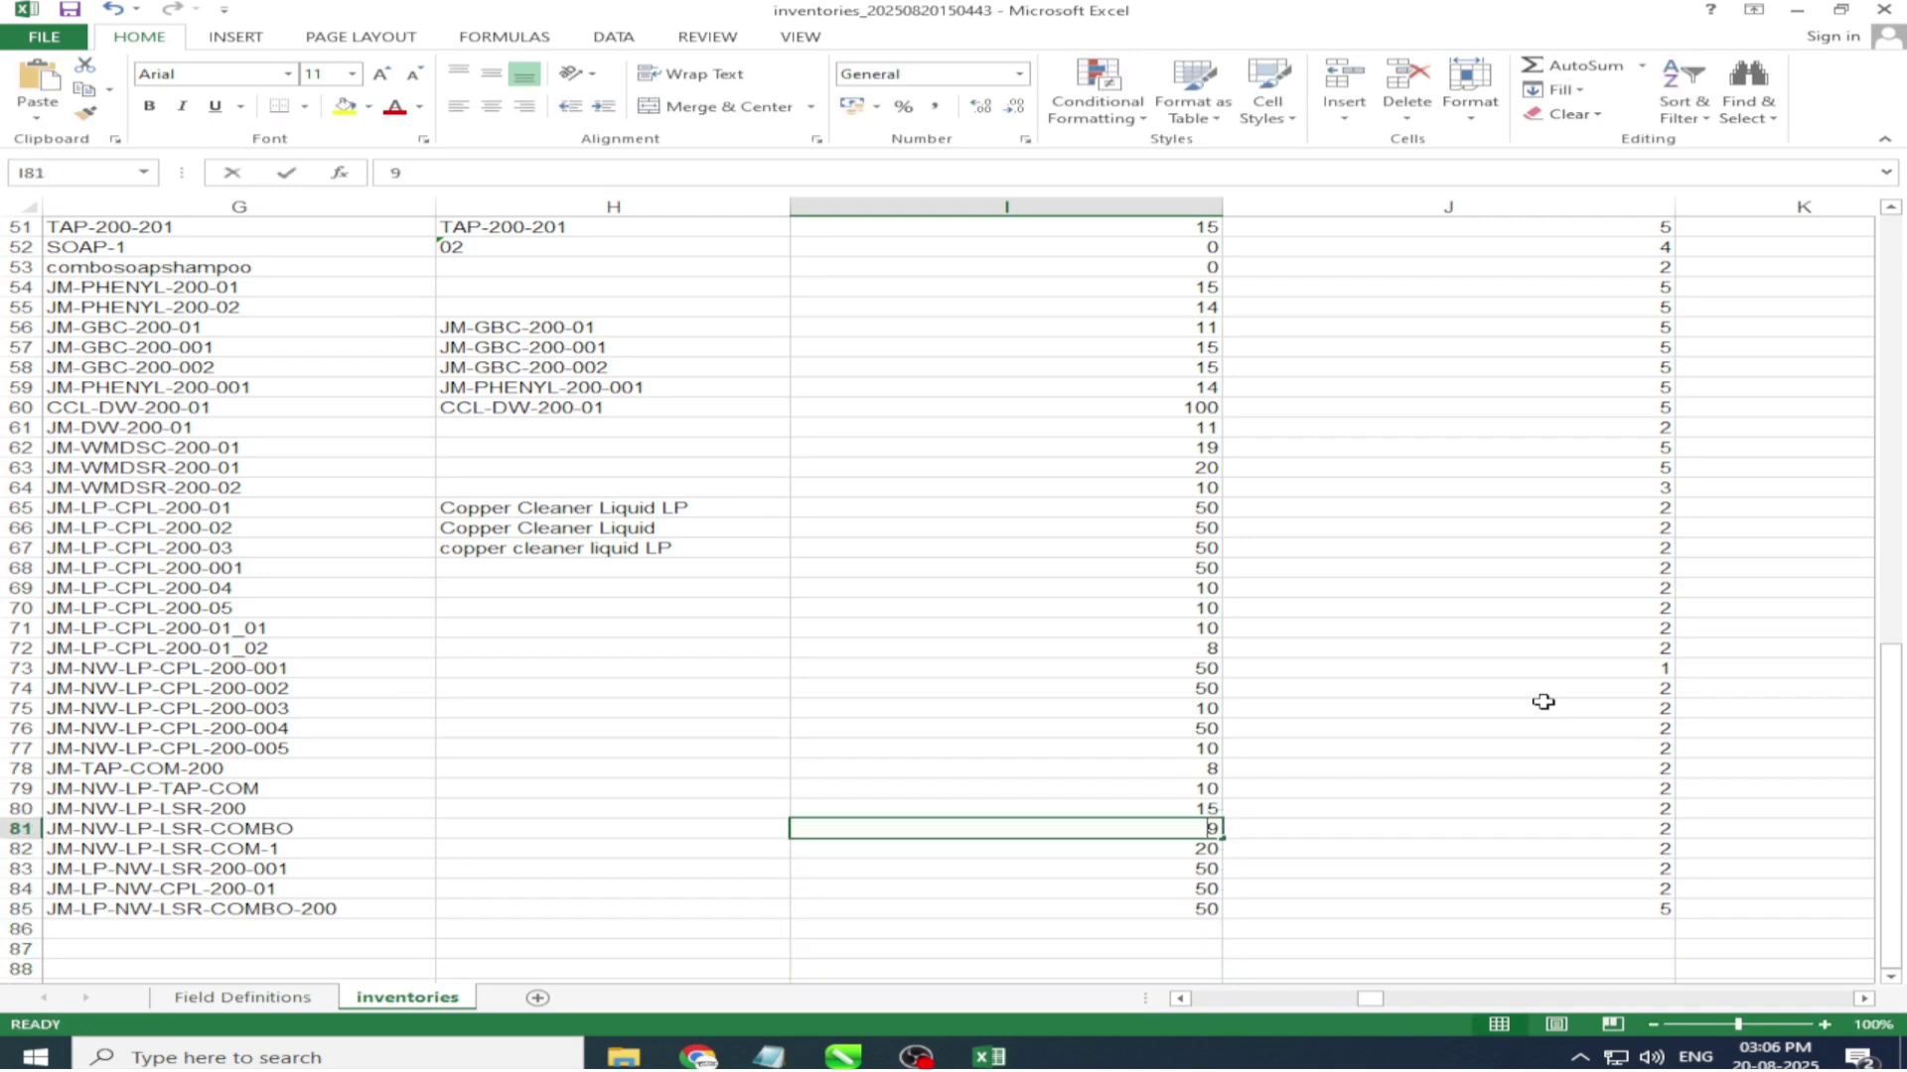
type("15")
key("Return")
Set the available quantity of JM-TAP-COM-200 to 15.
key("Return")
key("Return")
key("Up")
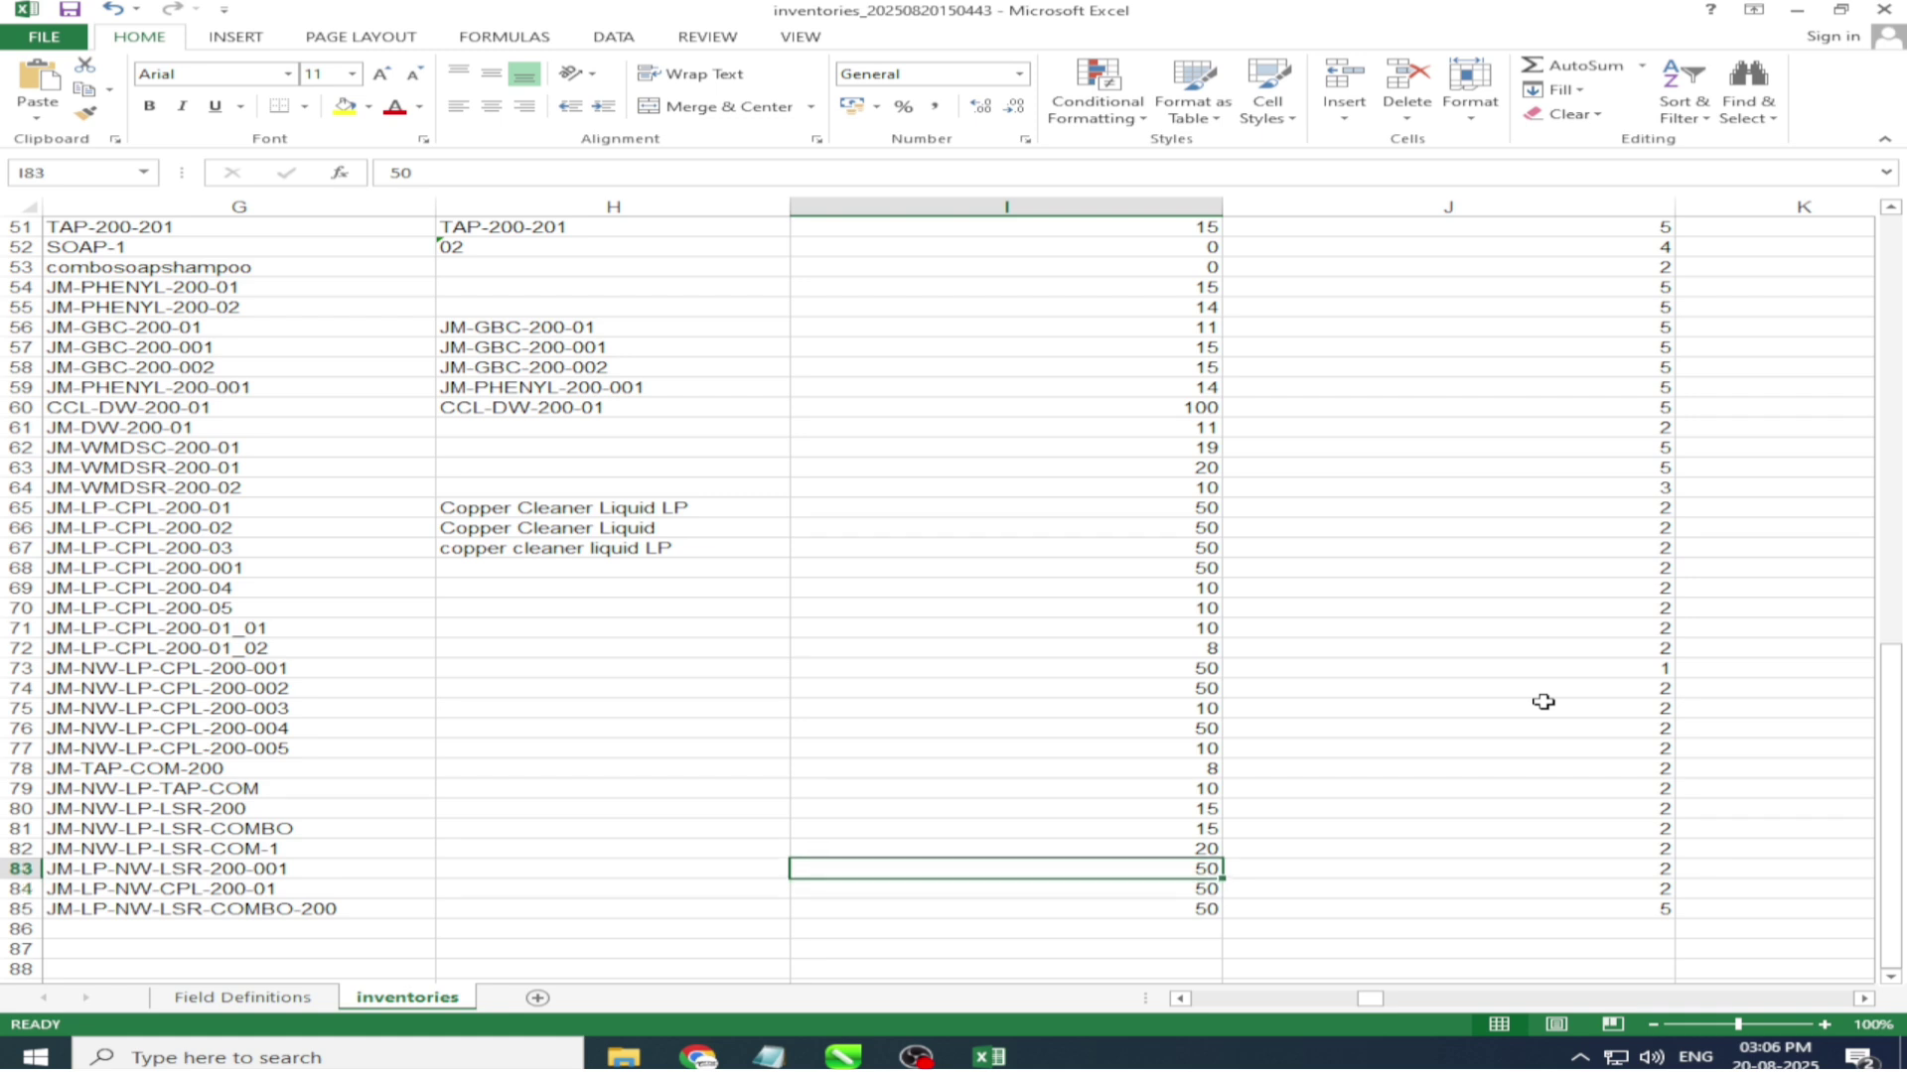
key("Up")
key("Up")
key("Up")
key("Up")
key("Up")
type("1")
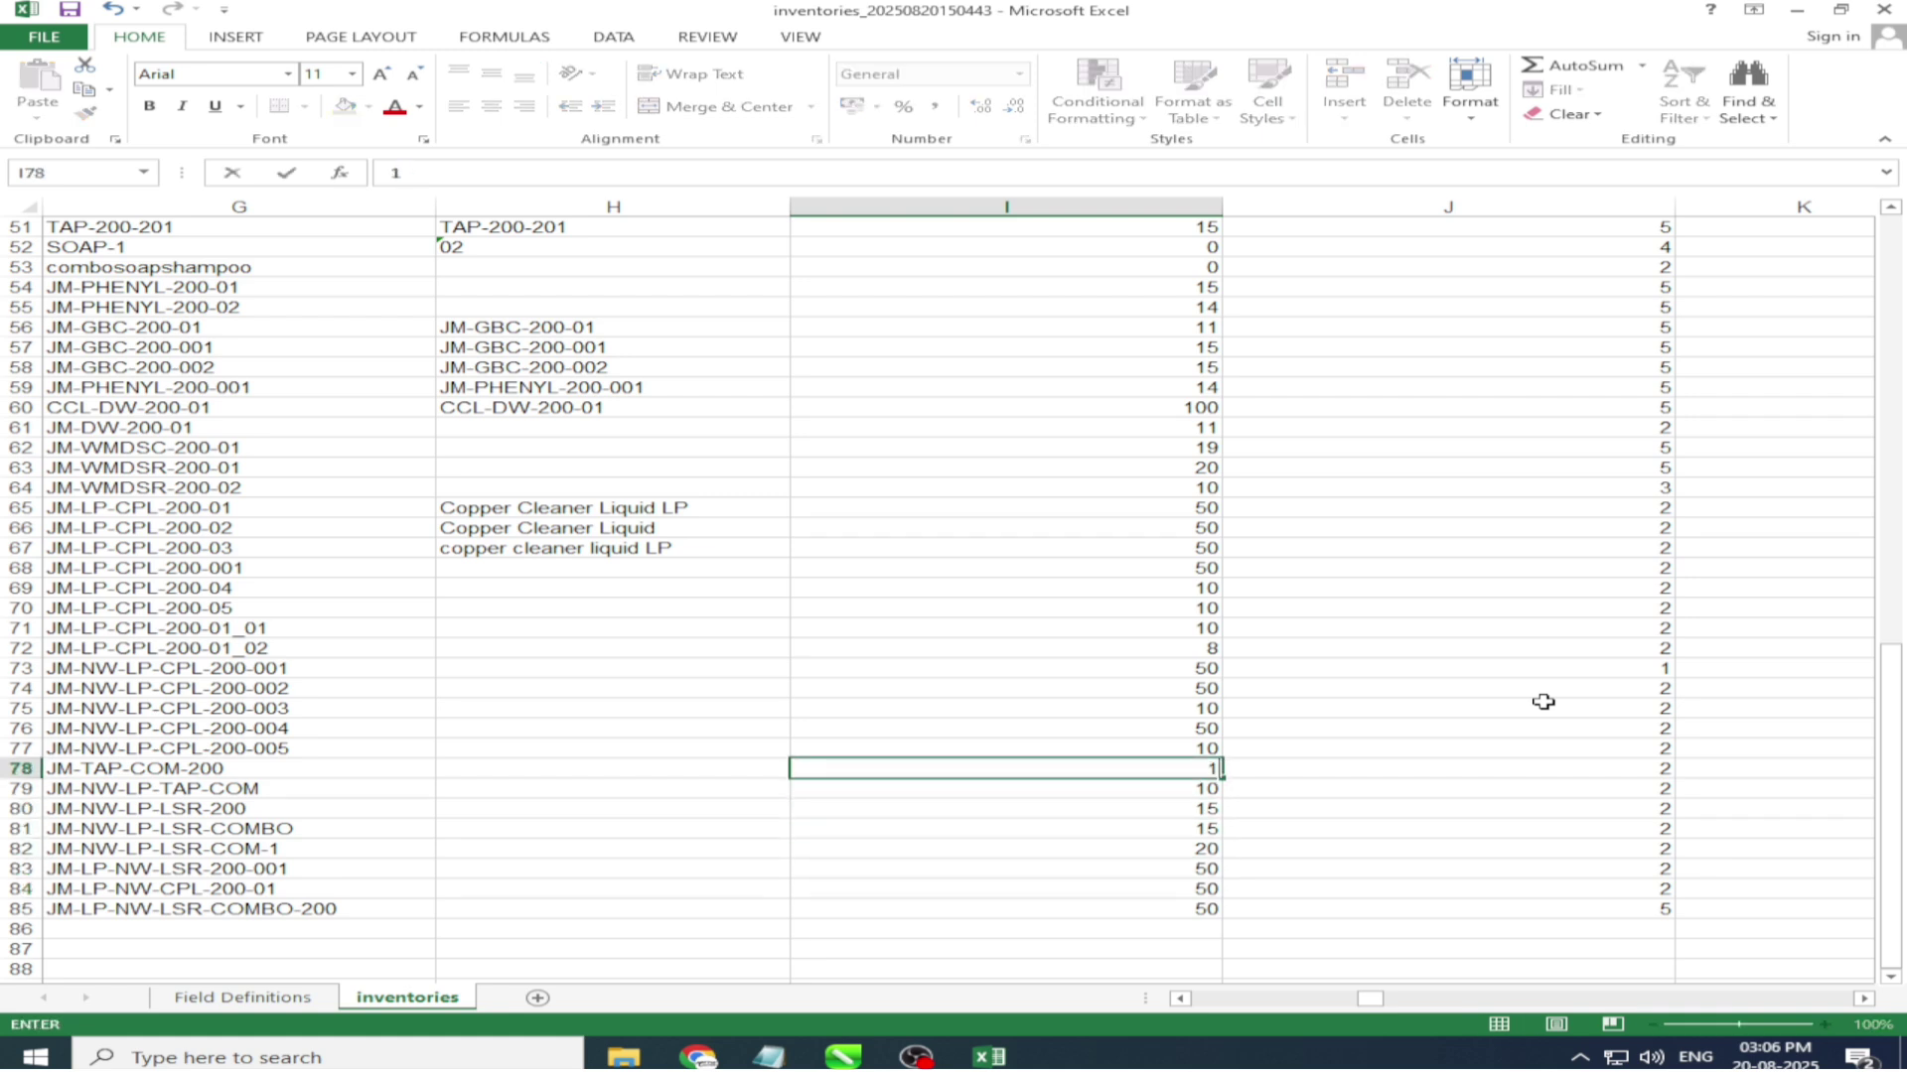
type("5")
key("Return")
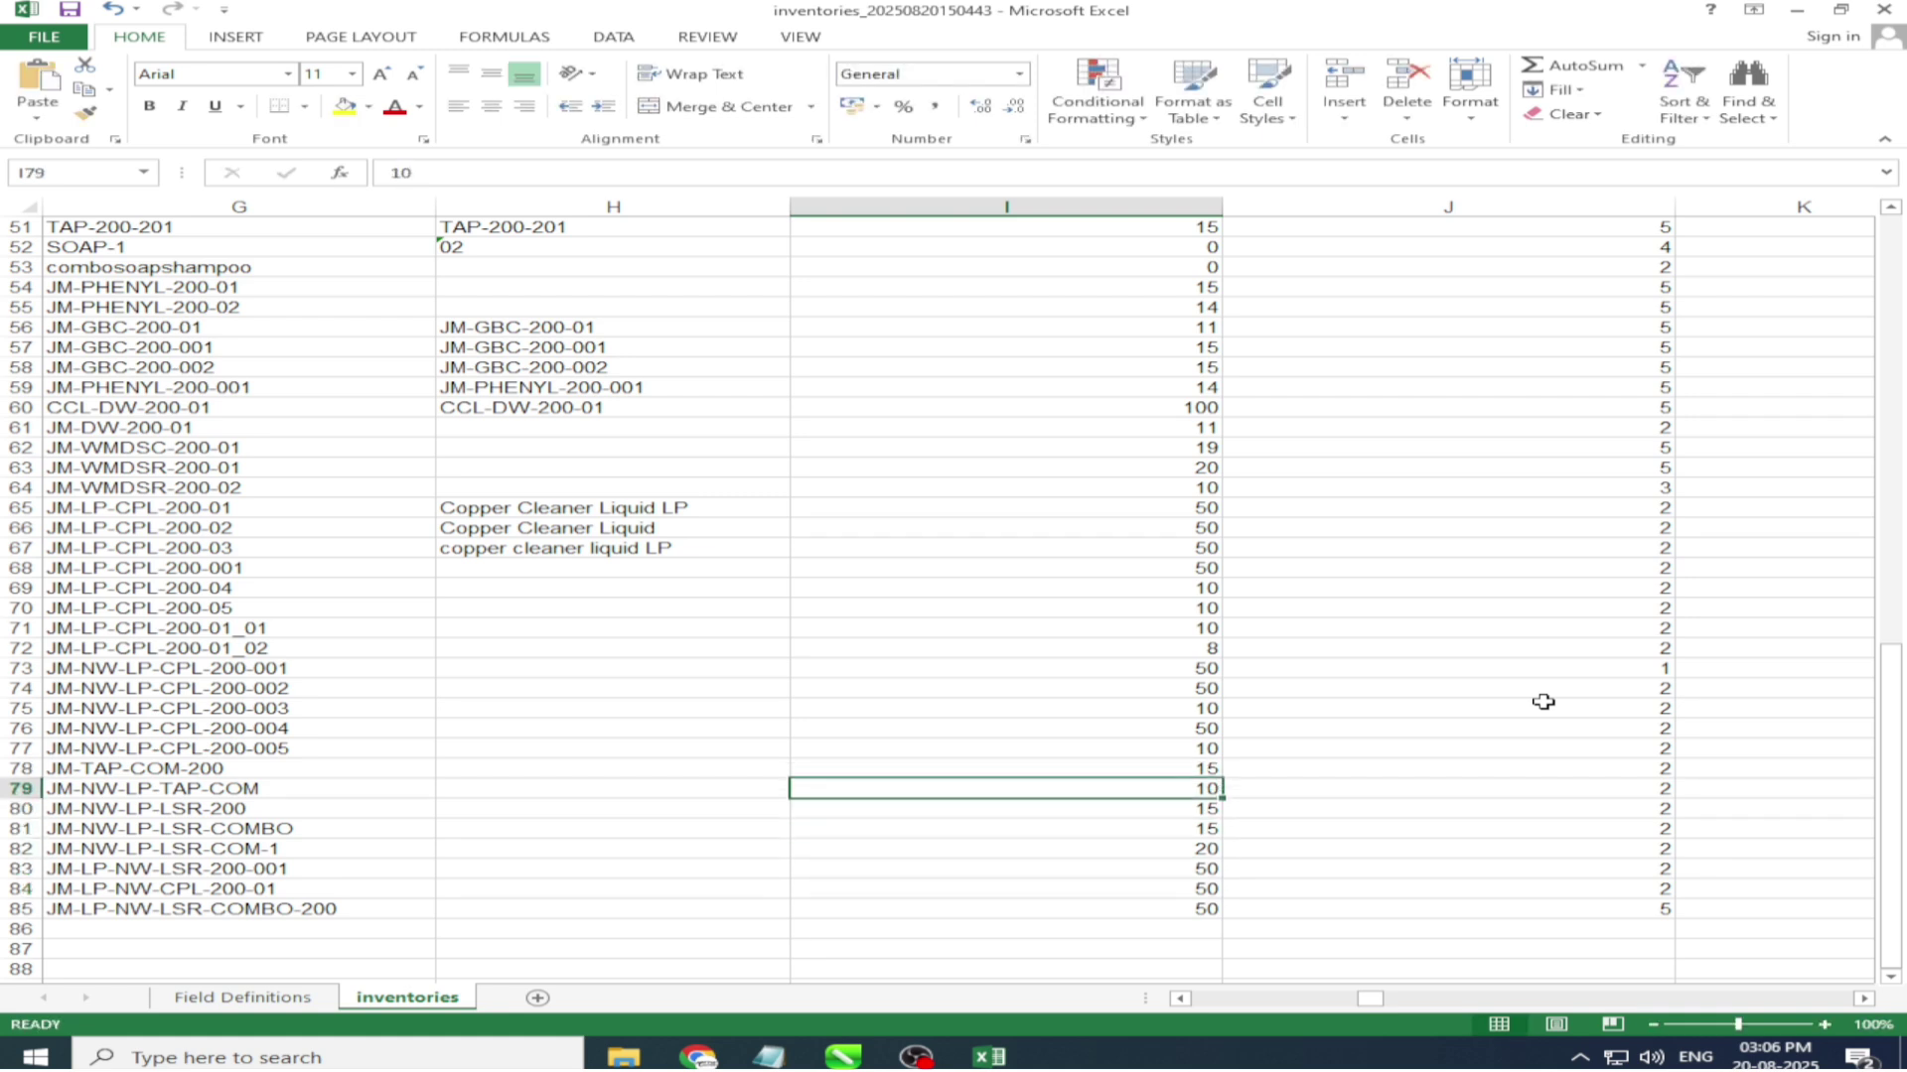
Set the available quantity of JM-LP-CPL-200-01_02 to 50 and close the workbook.
key("Up")
key("Up")
key("Up")
key("Up")
key("Up")
key("Up")
key("Up")
key("Up")
key("Up")
key("Down")
key("Down")
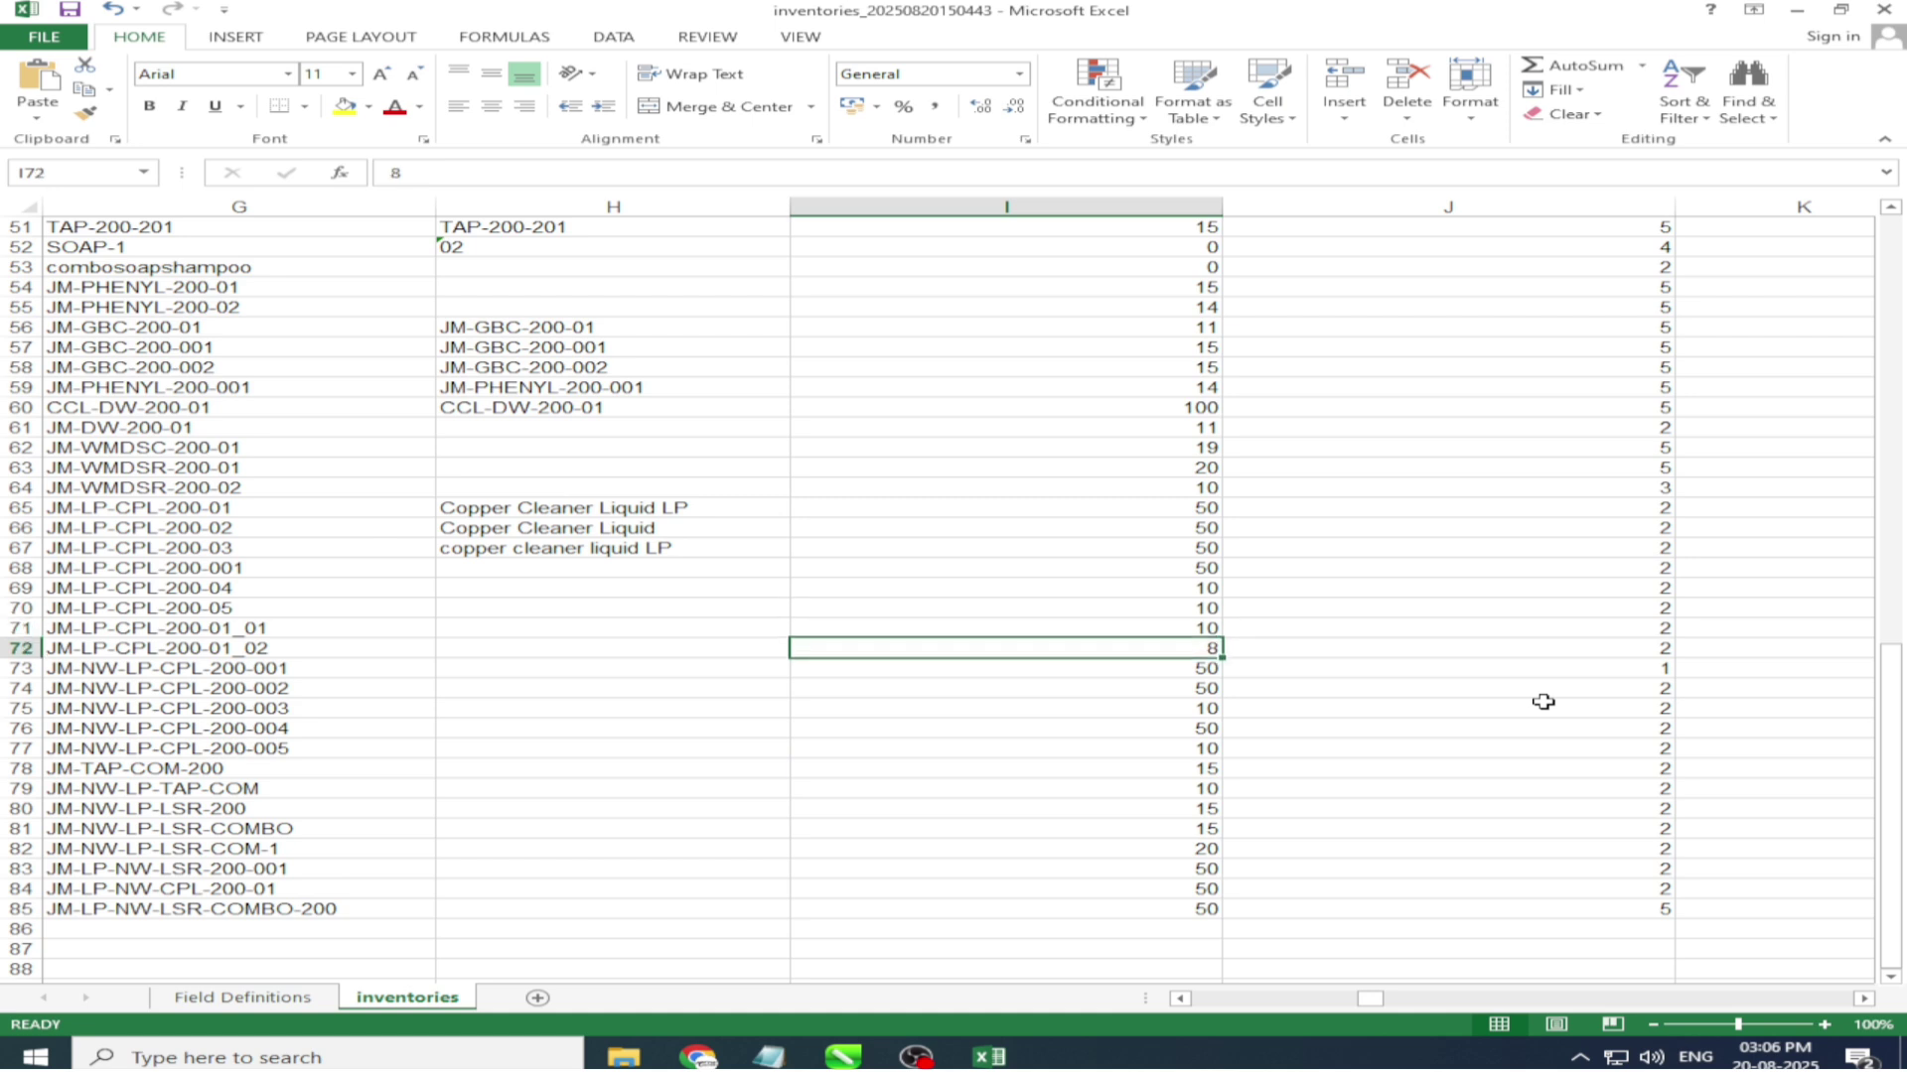
type("50")
key("Return")
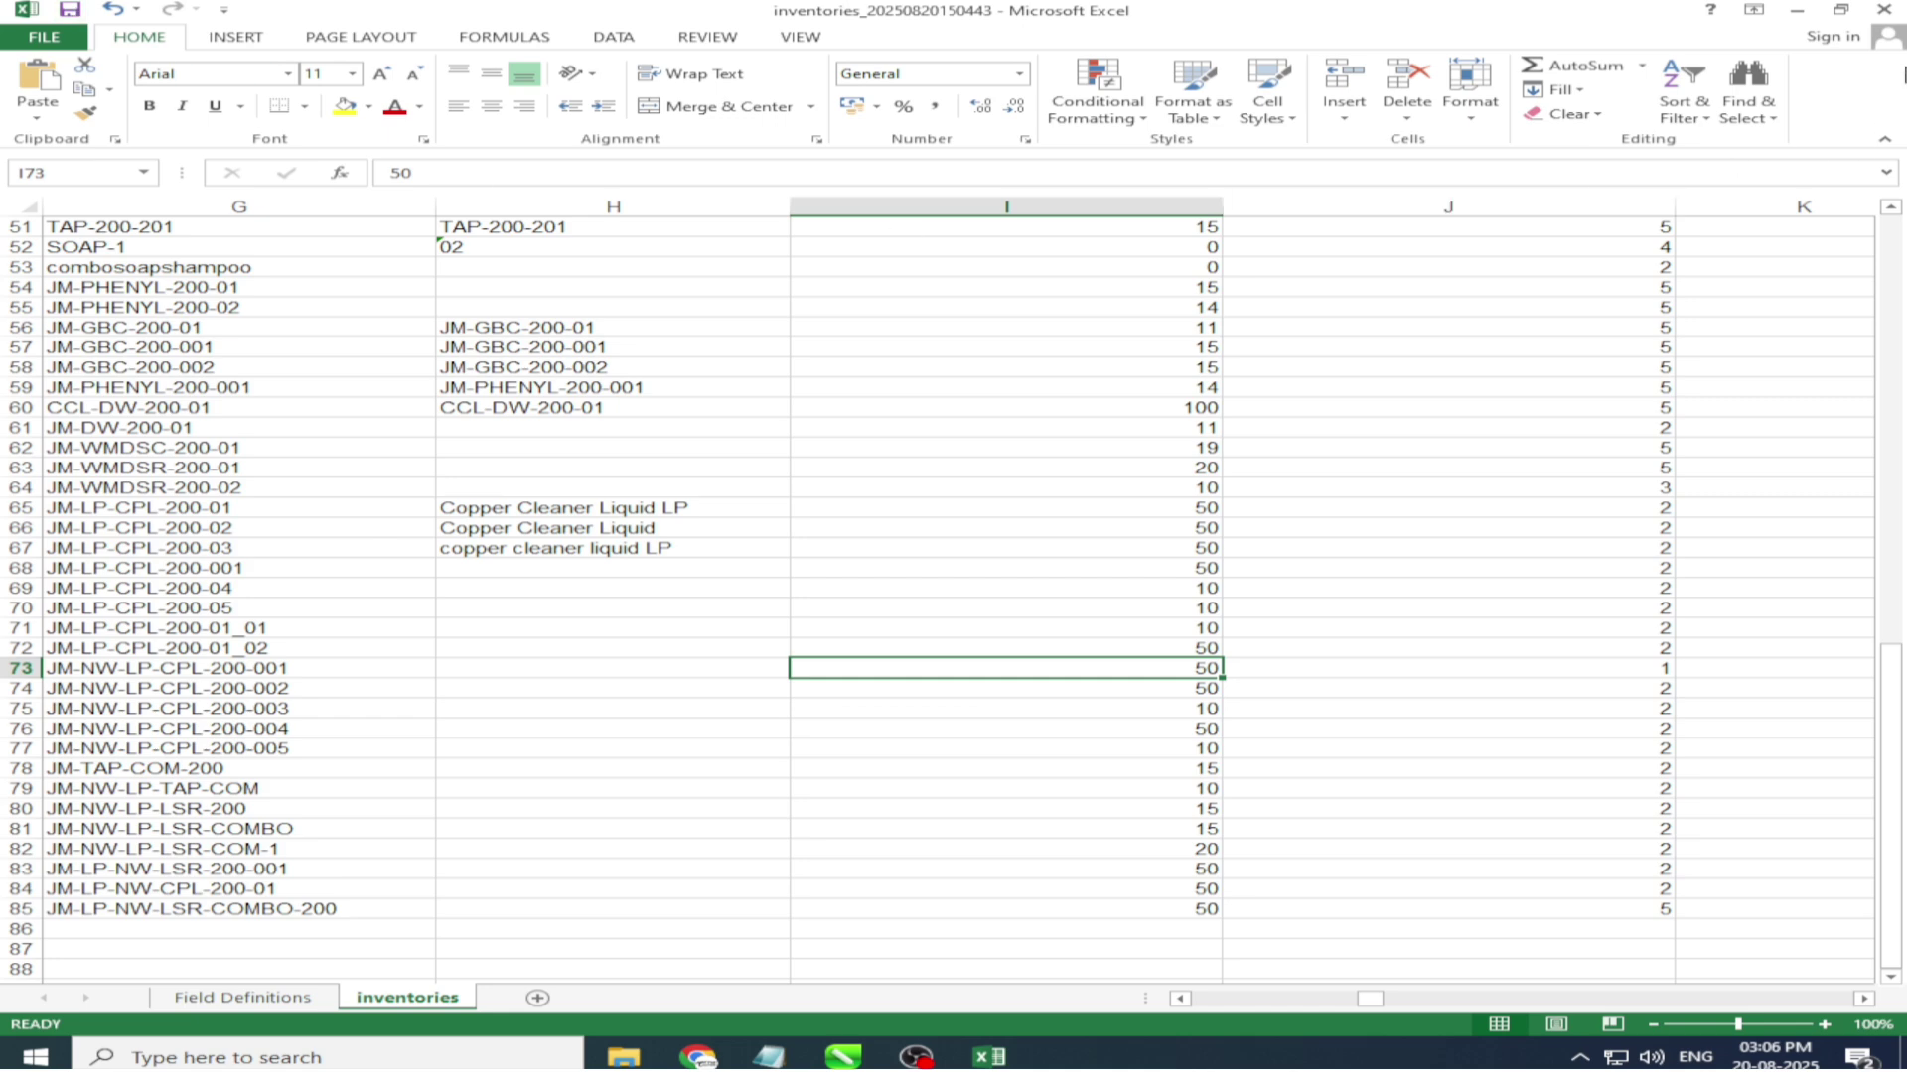
left_click(1883, 9)
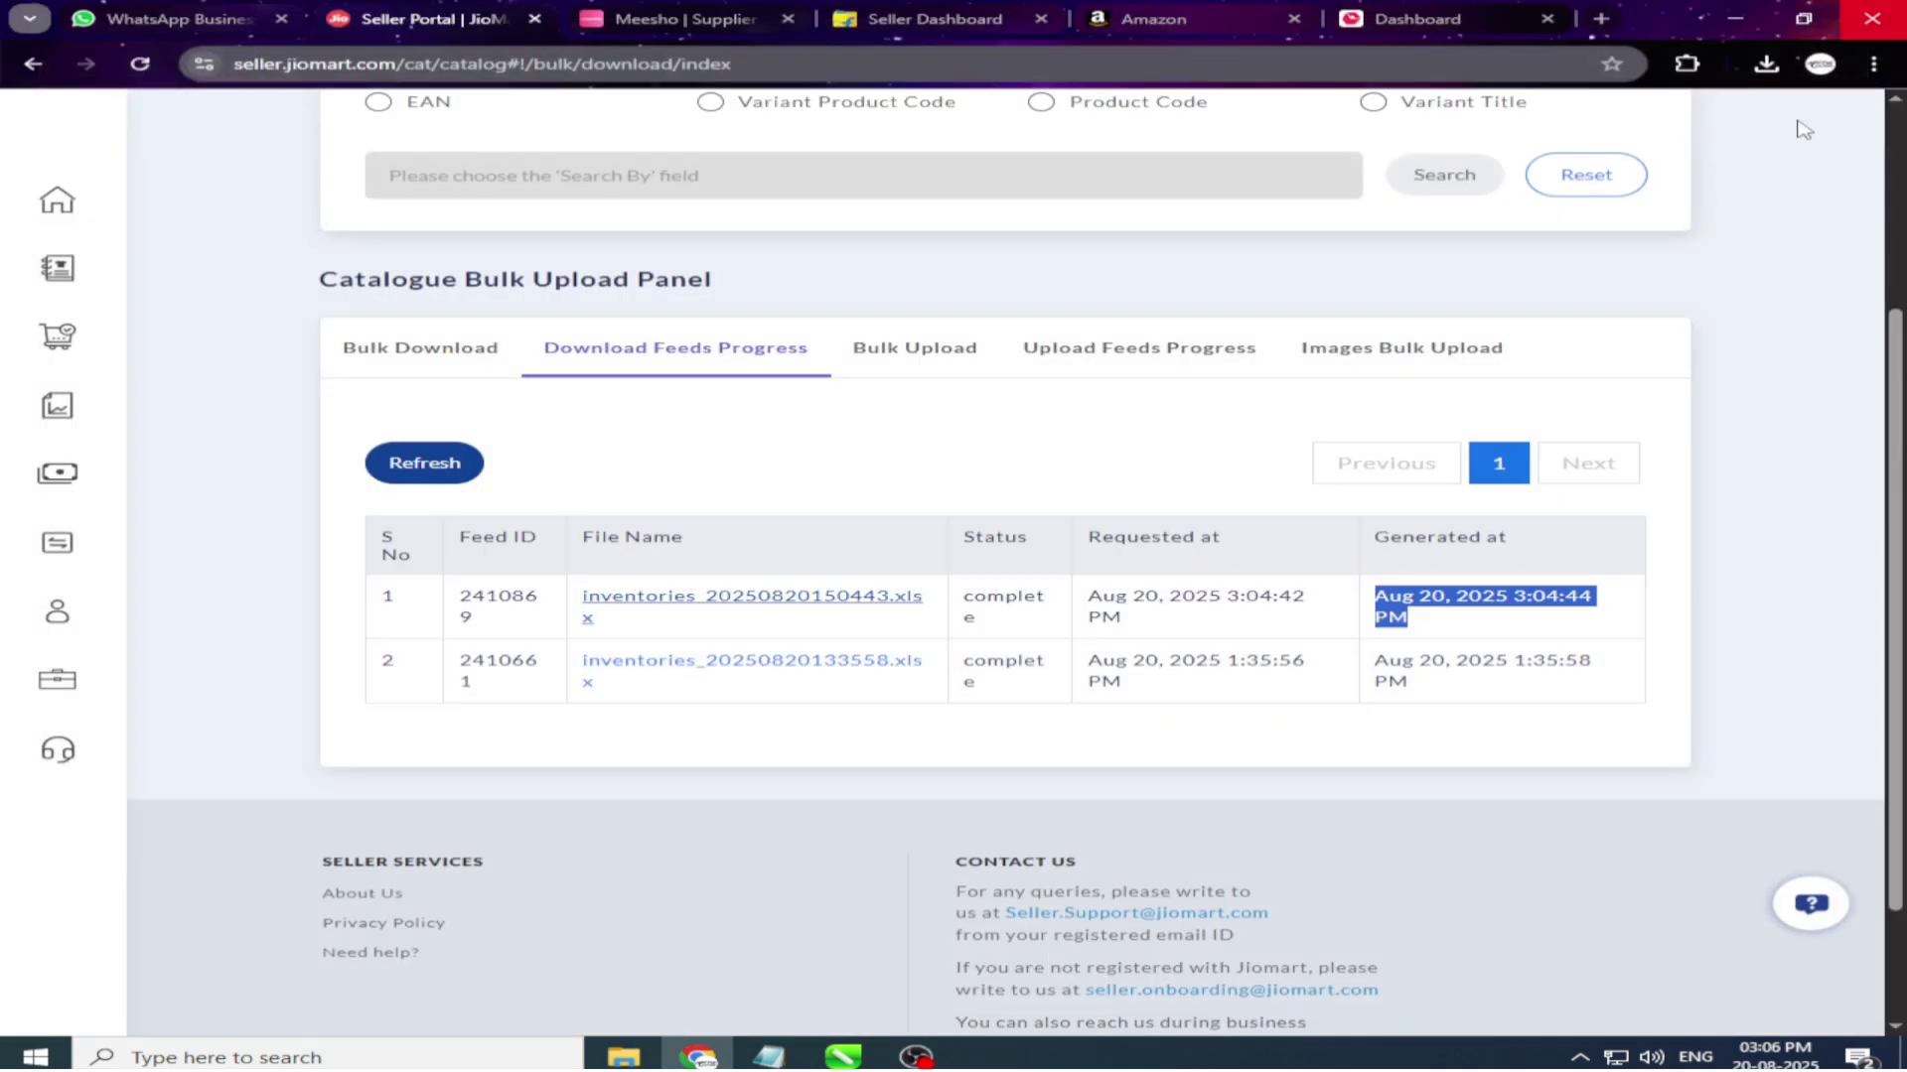
Return to the seller portal home page and open the Bulk Upload page under My Offerings.
left_click(930, 363)
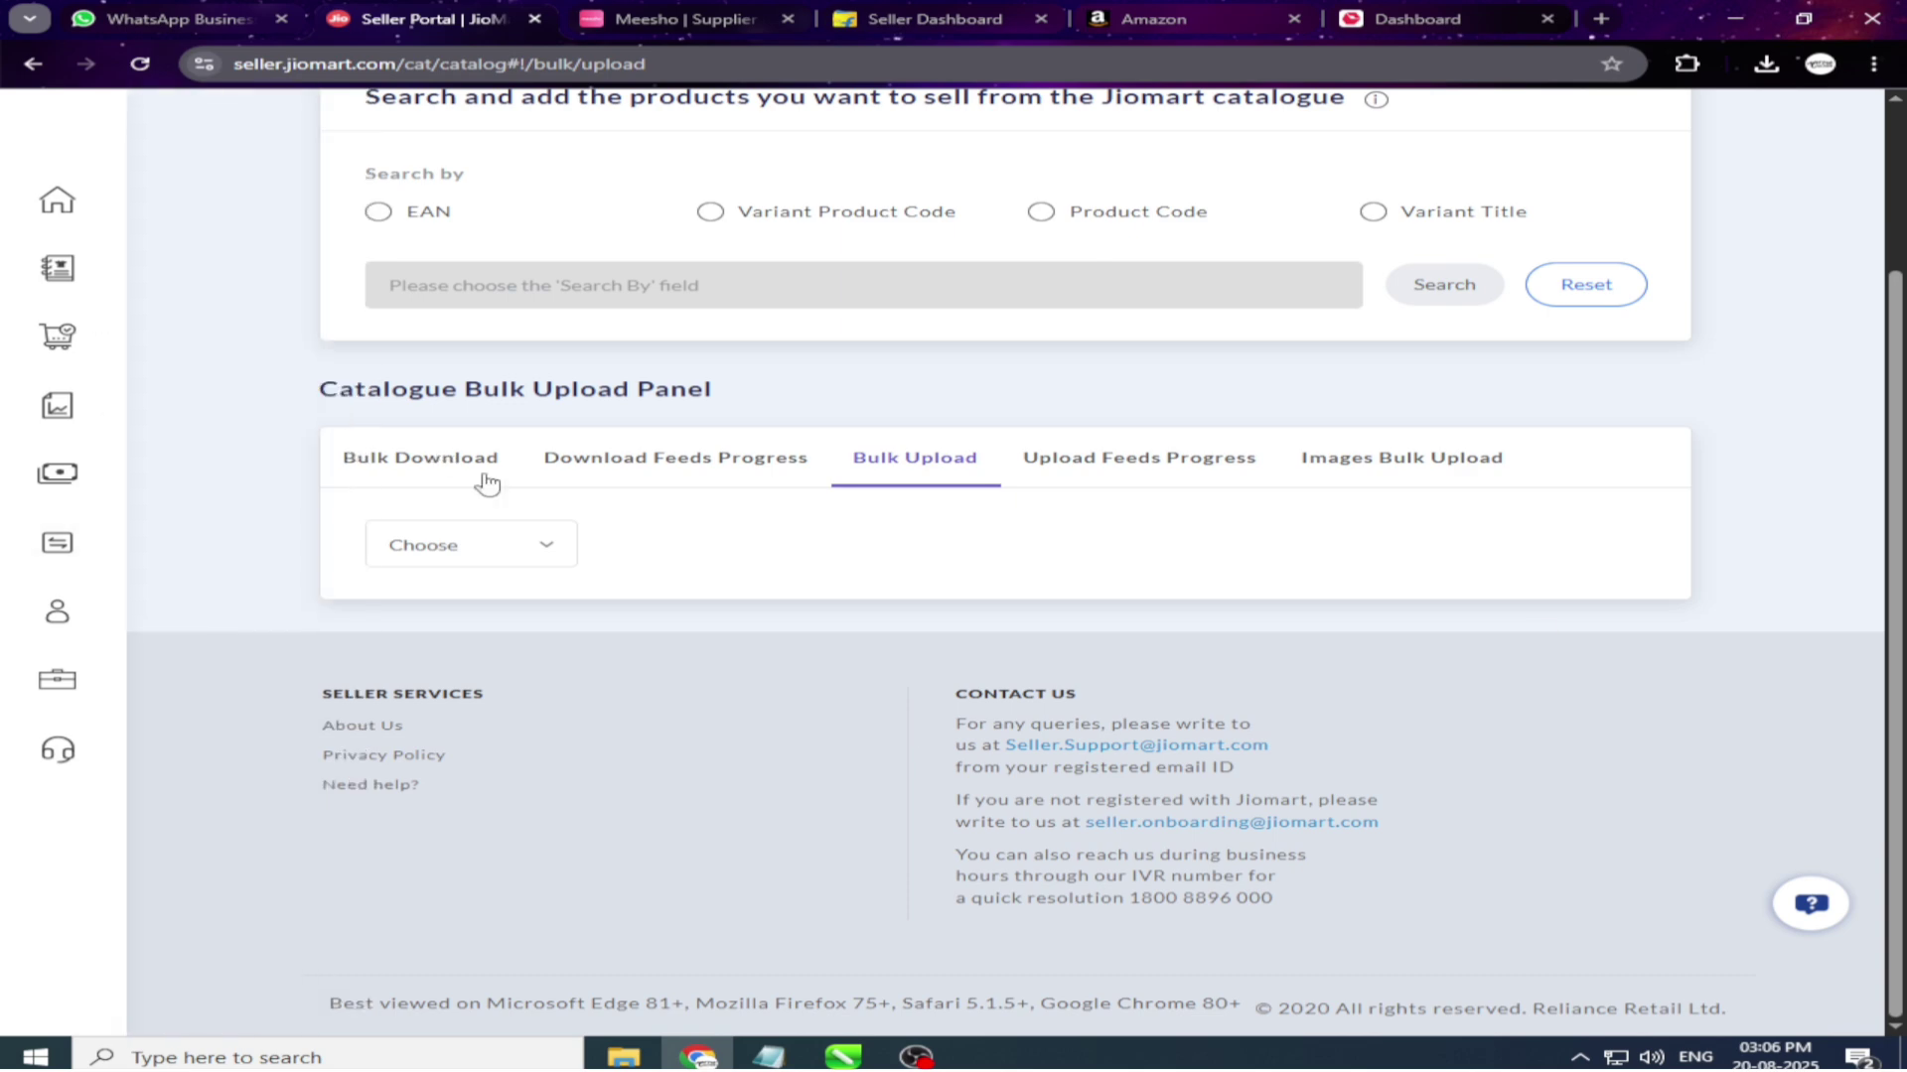
scroll(301, 464, "up", 2)
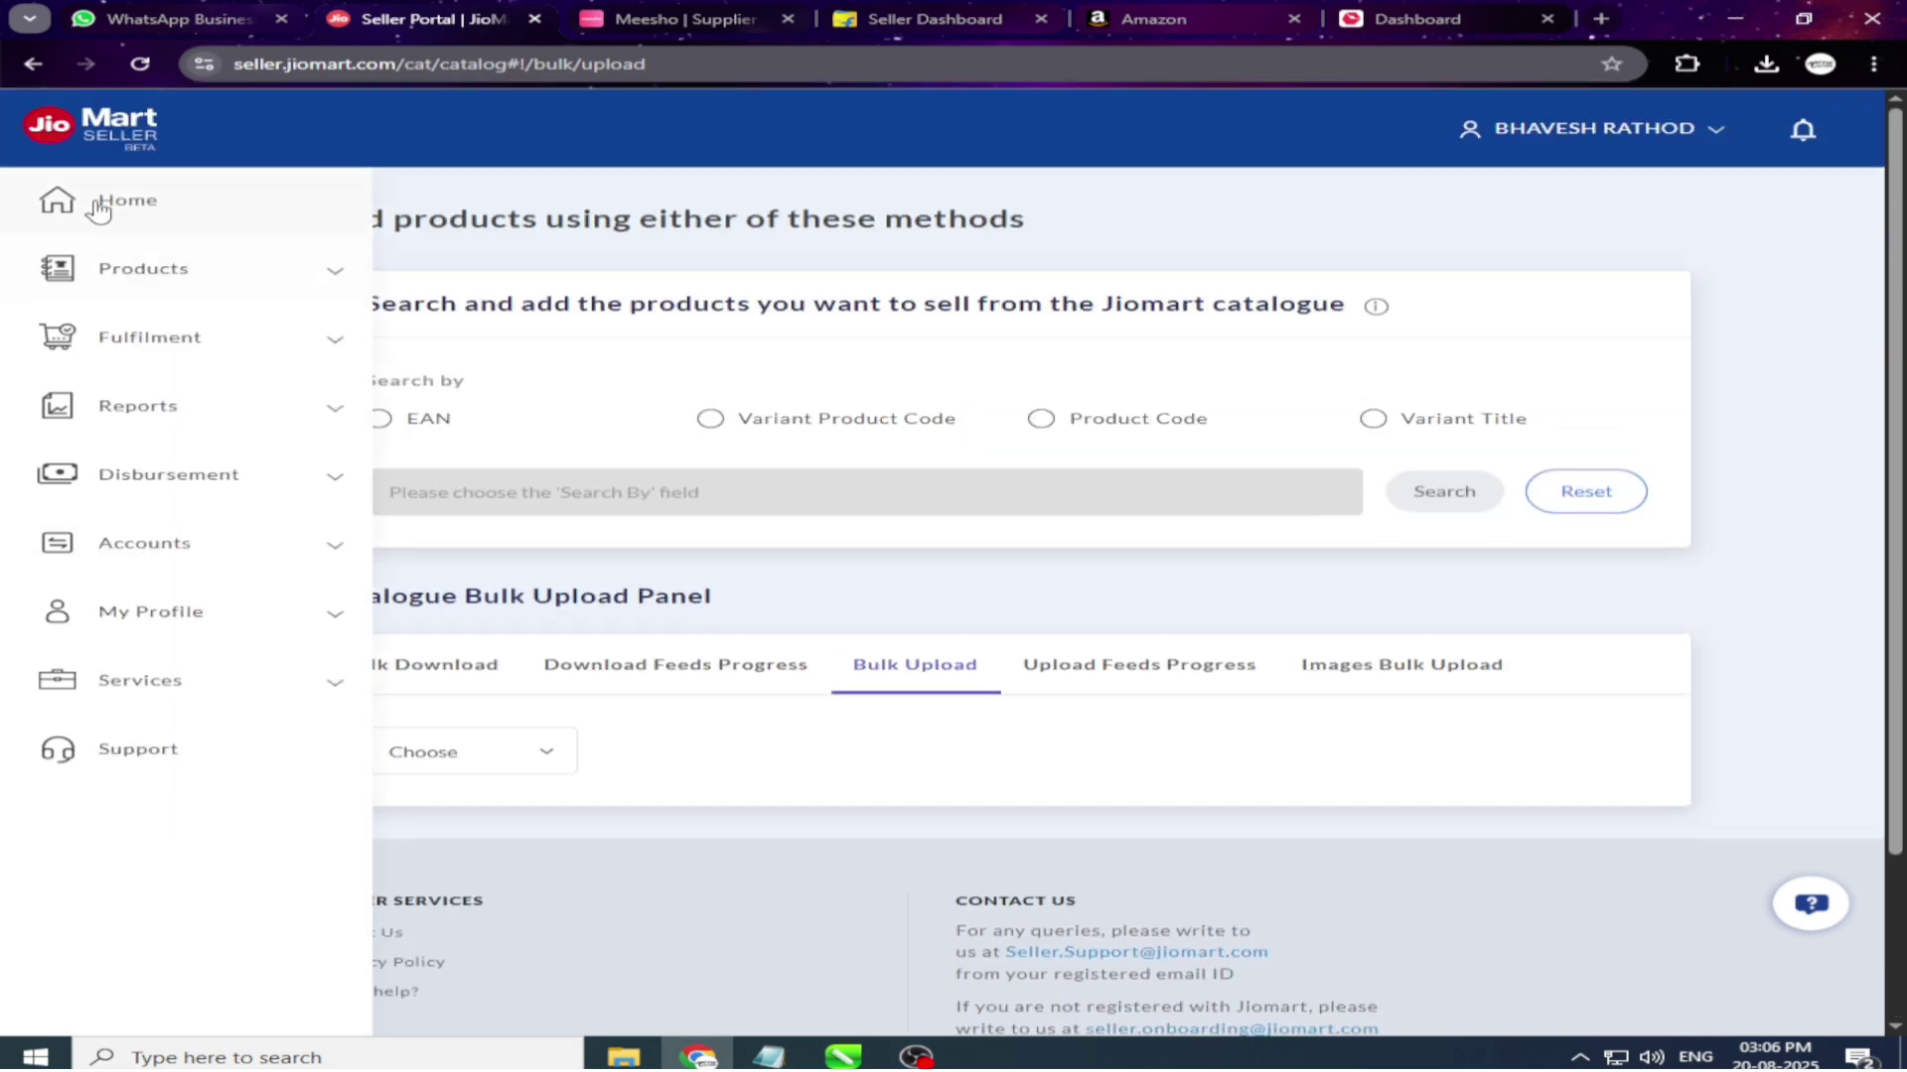
left_click(100, 203)
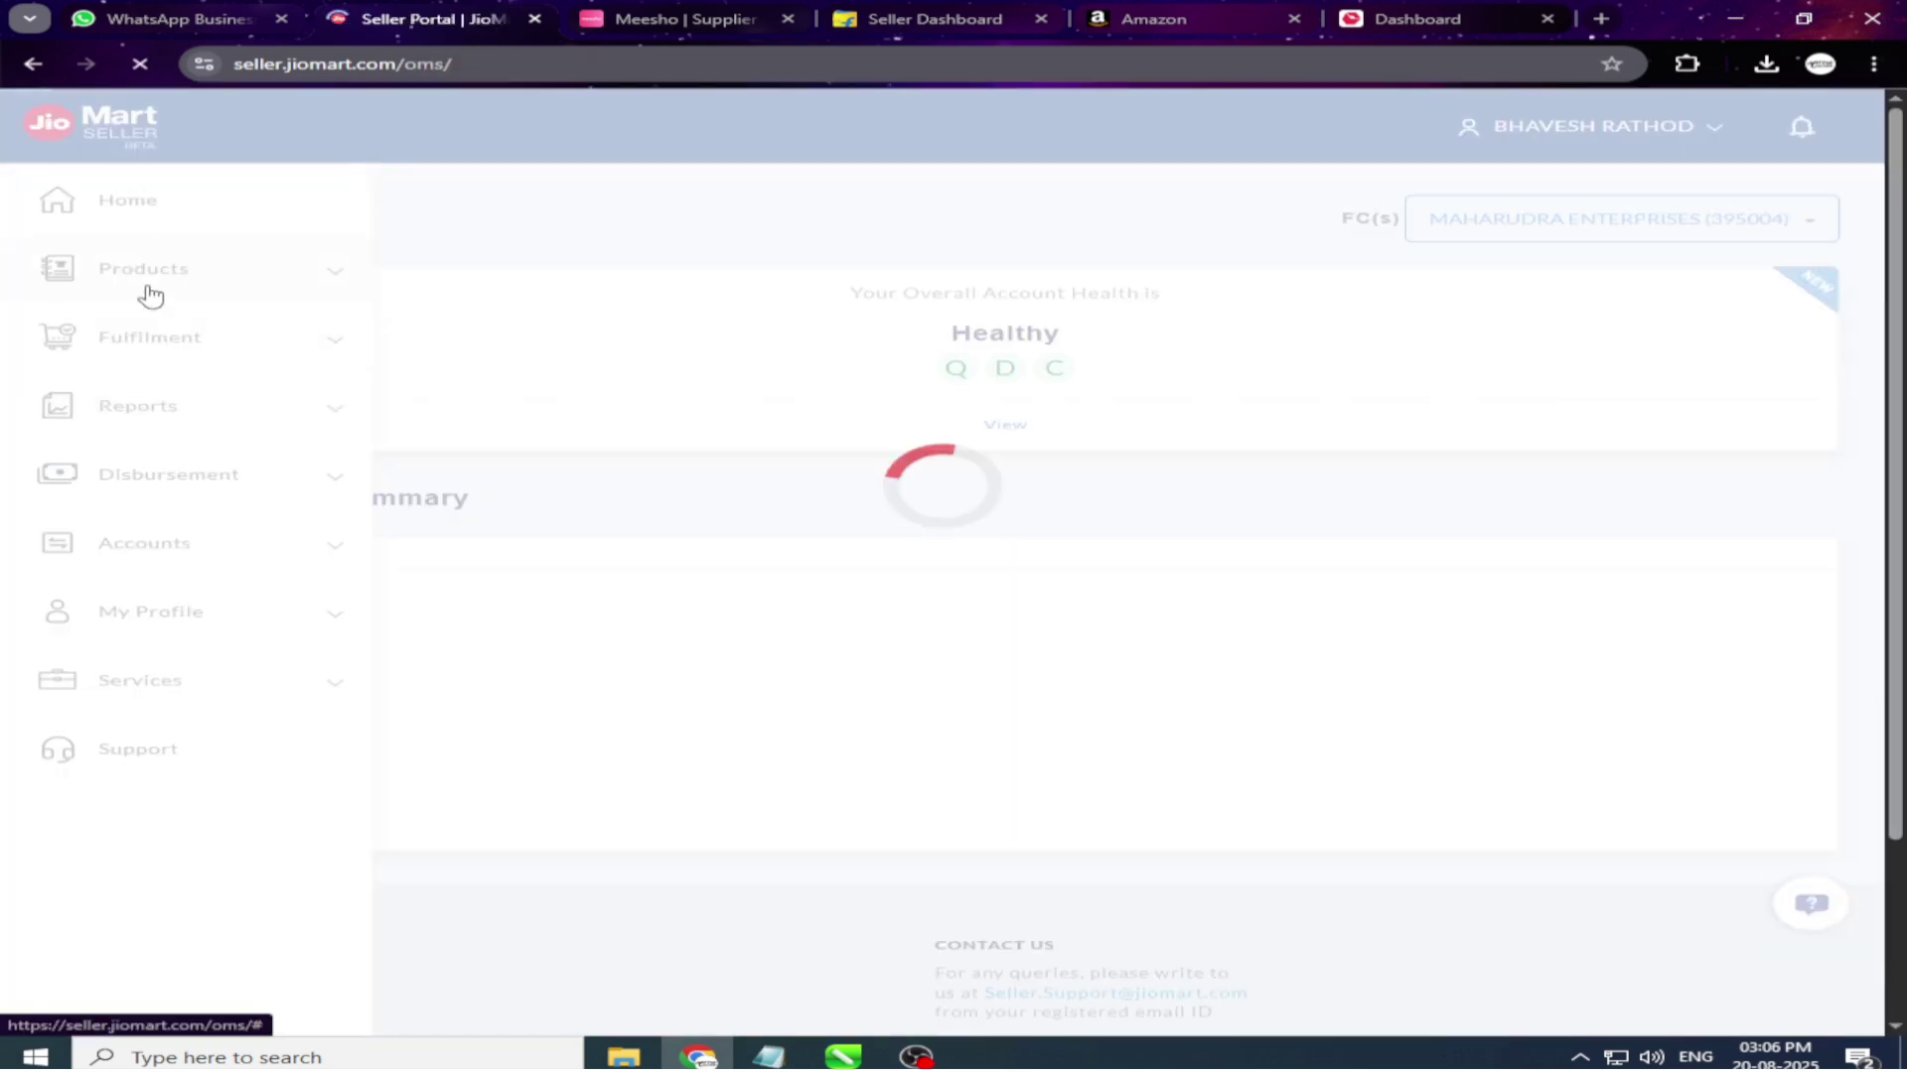
left_click(149, 288)
left_click(164, 331)
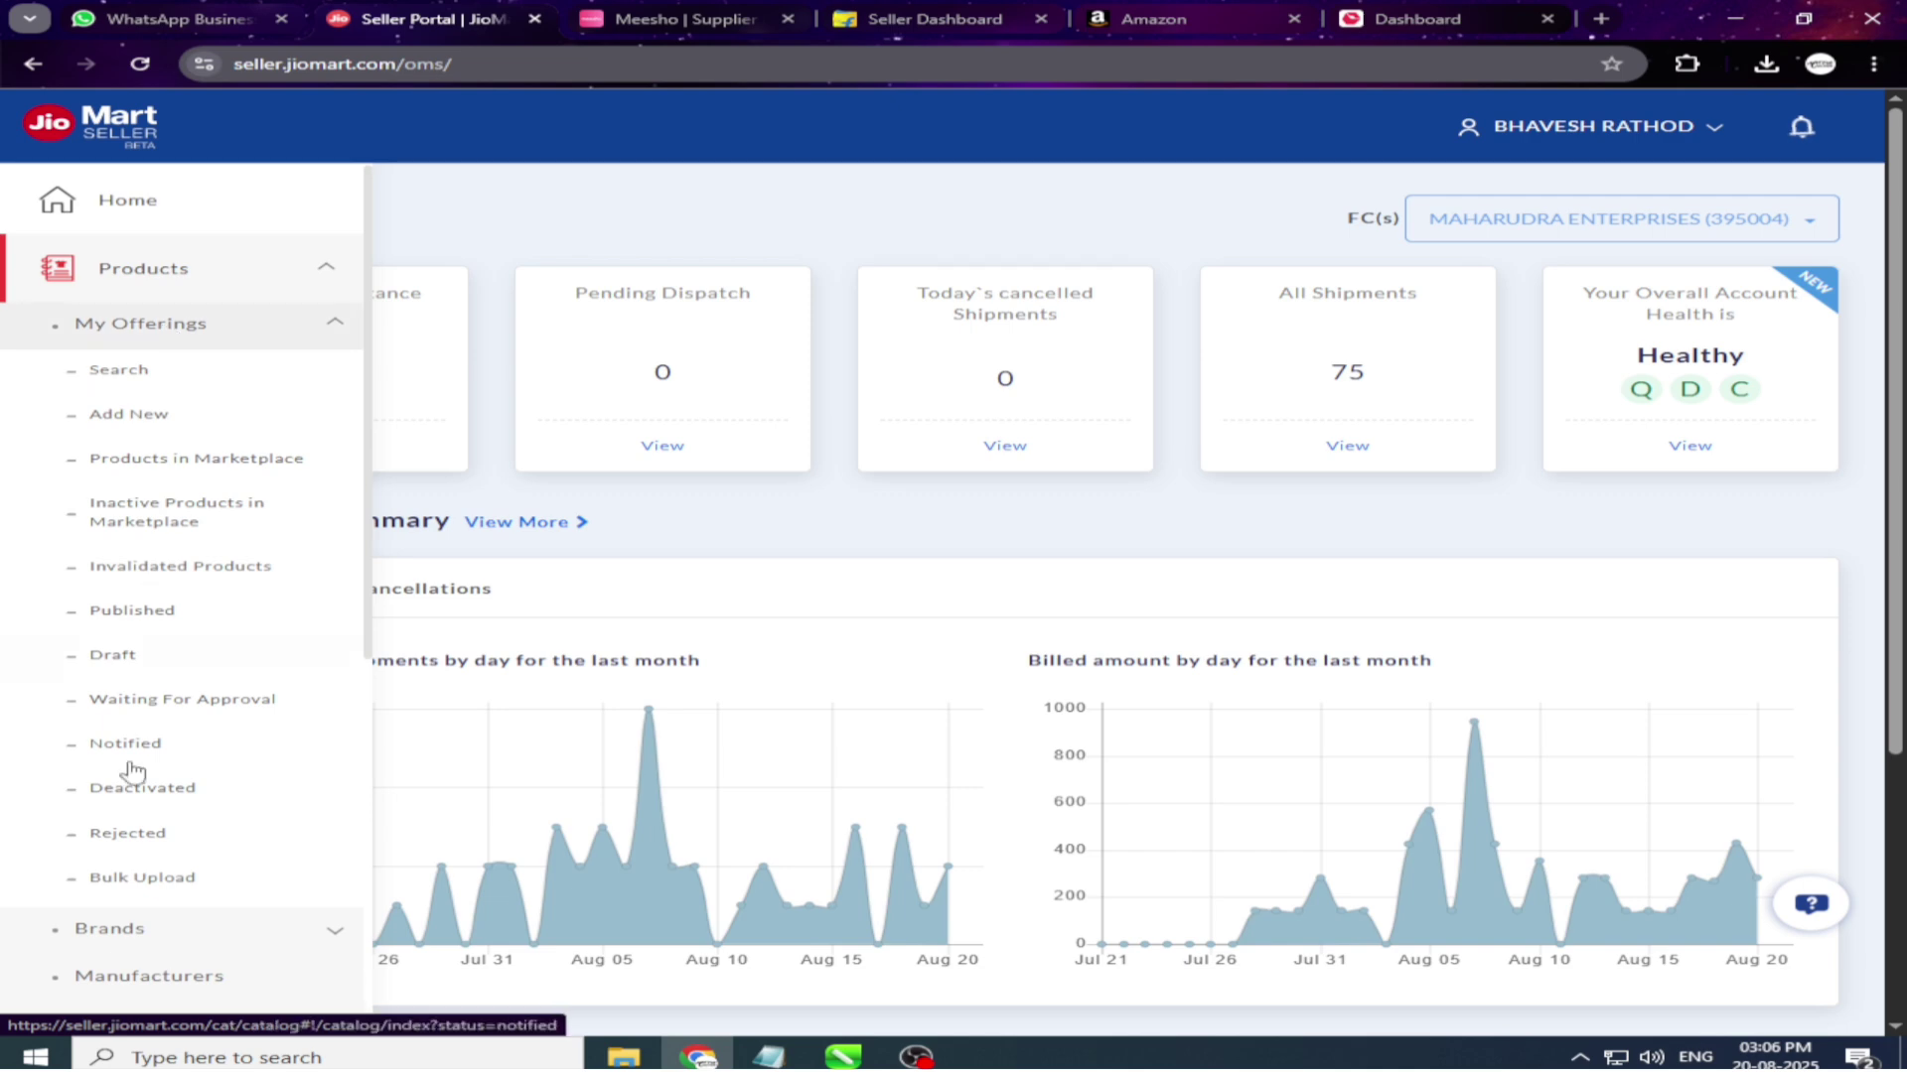
scroll(134, 867, "down", 1)
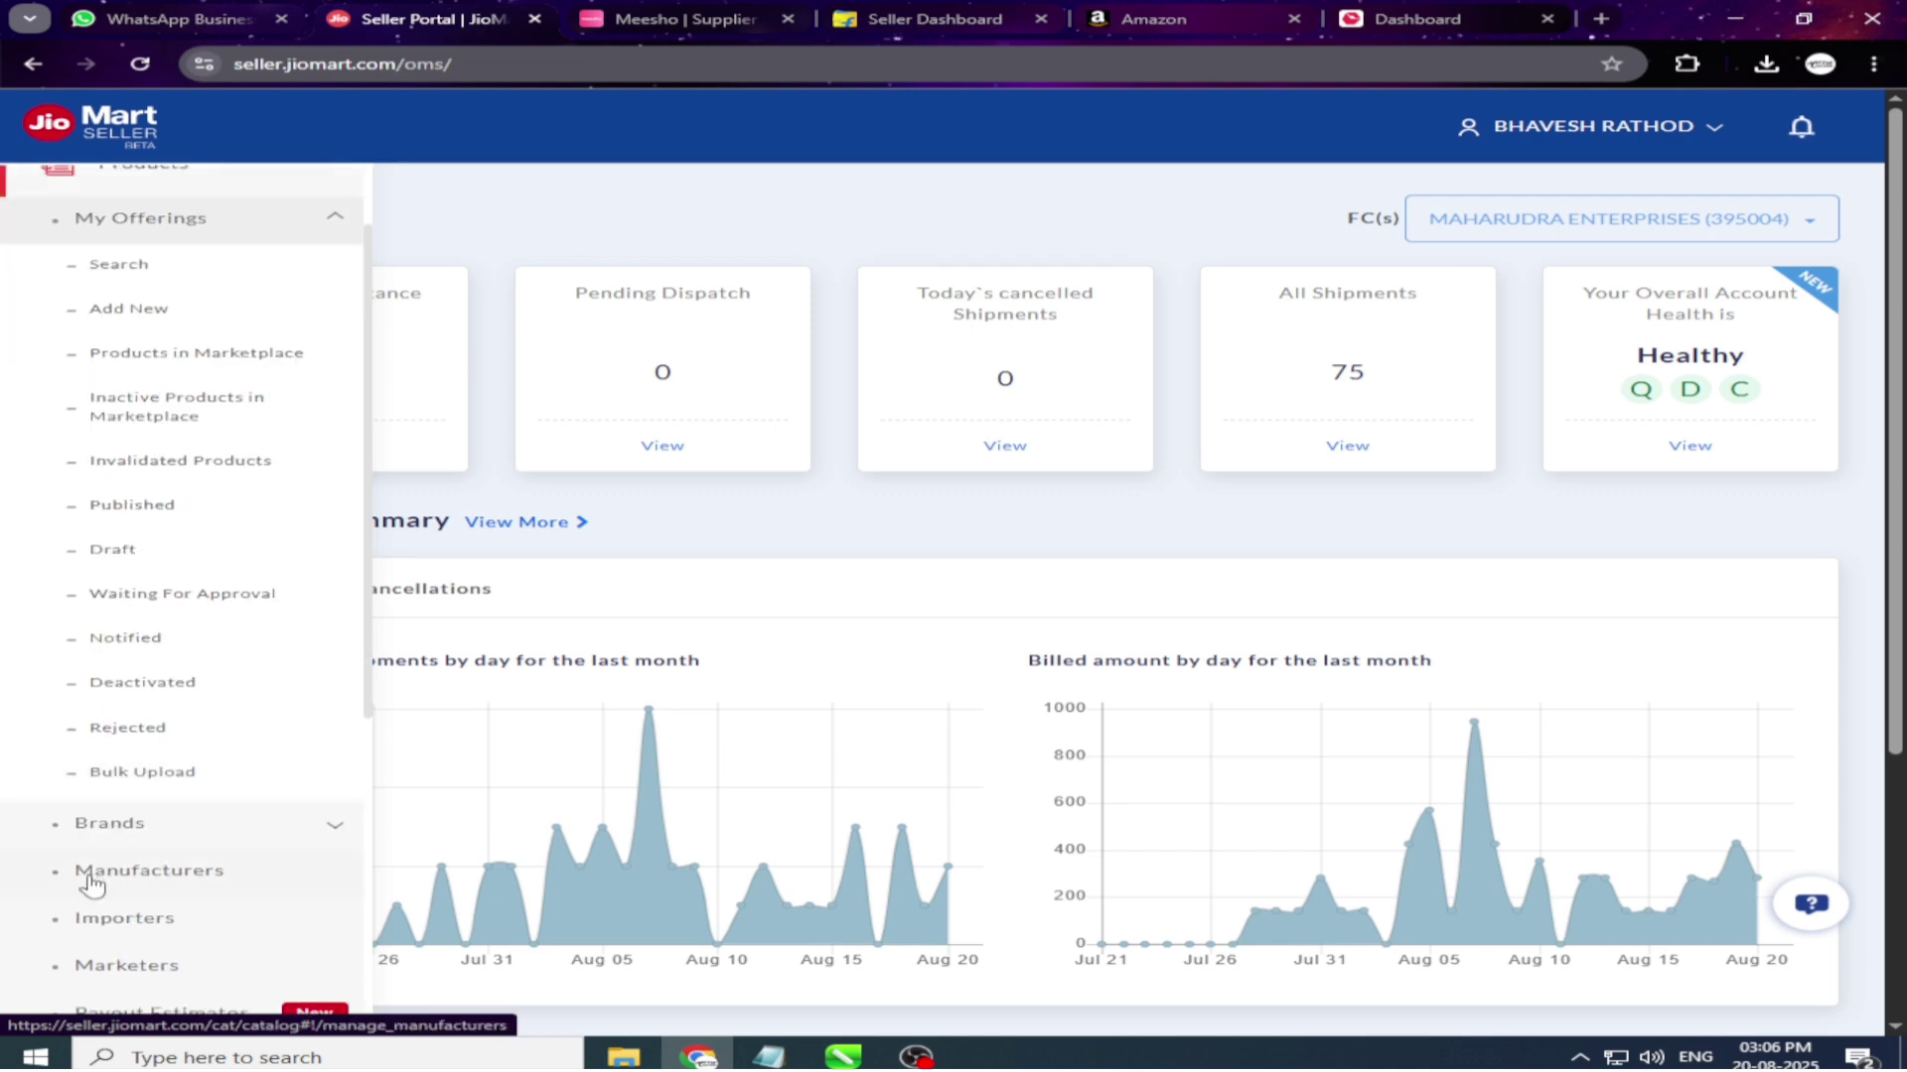
left_click(147, 776)
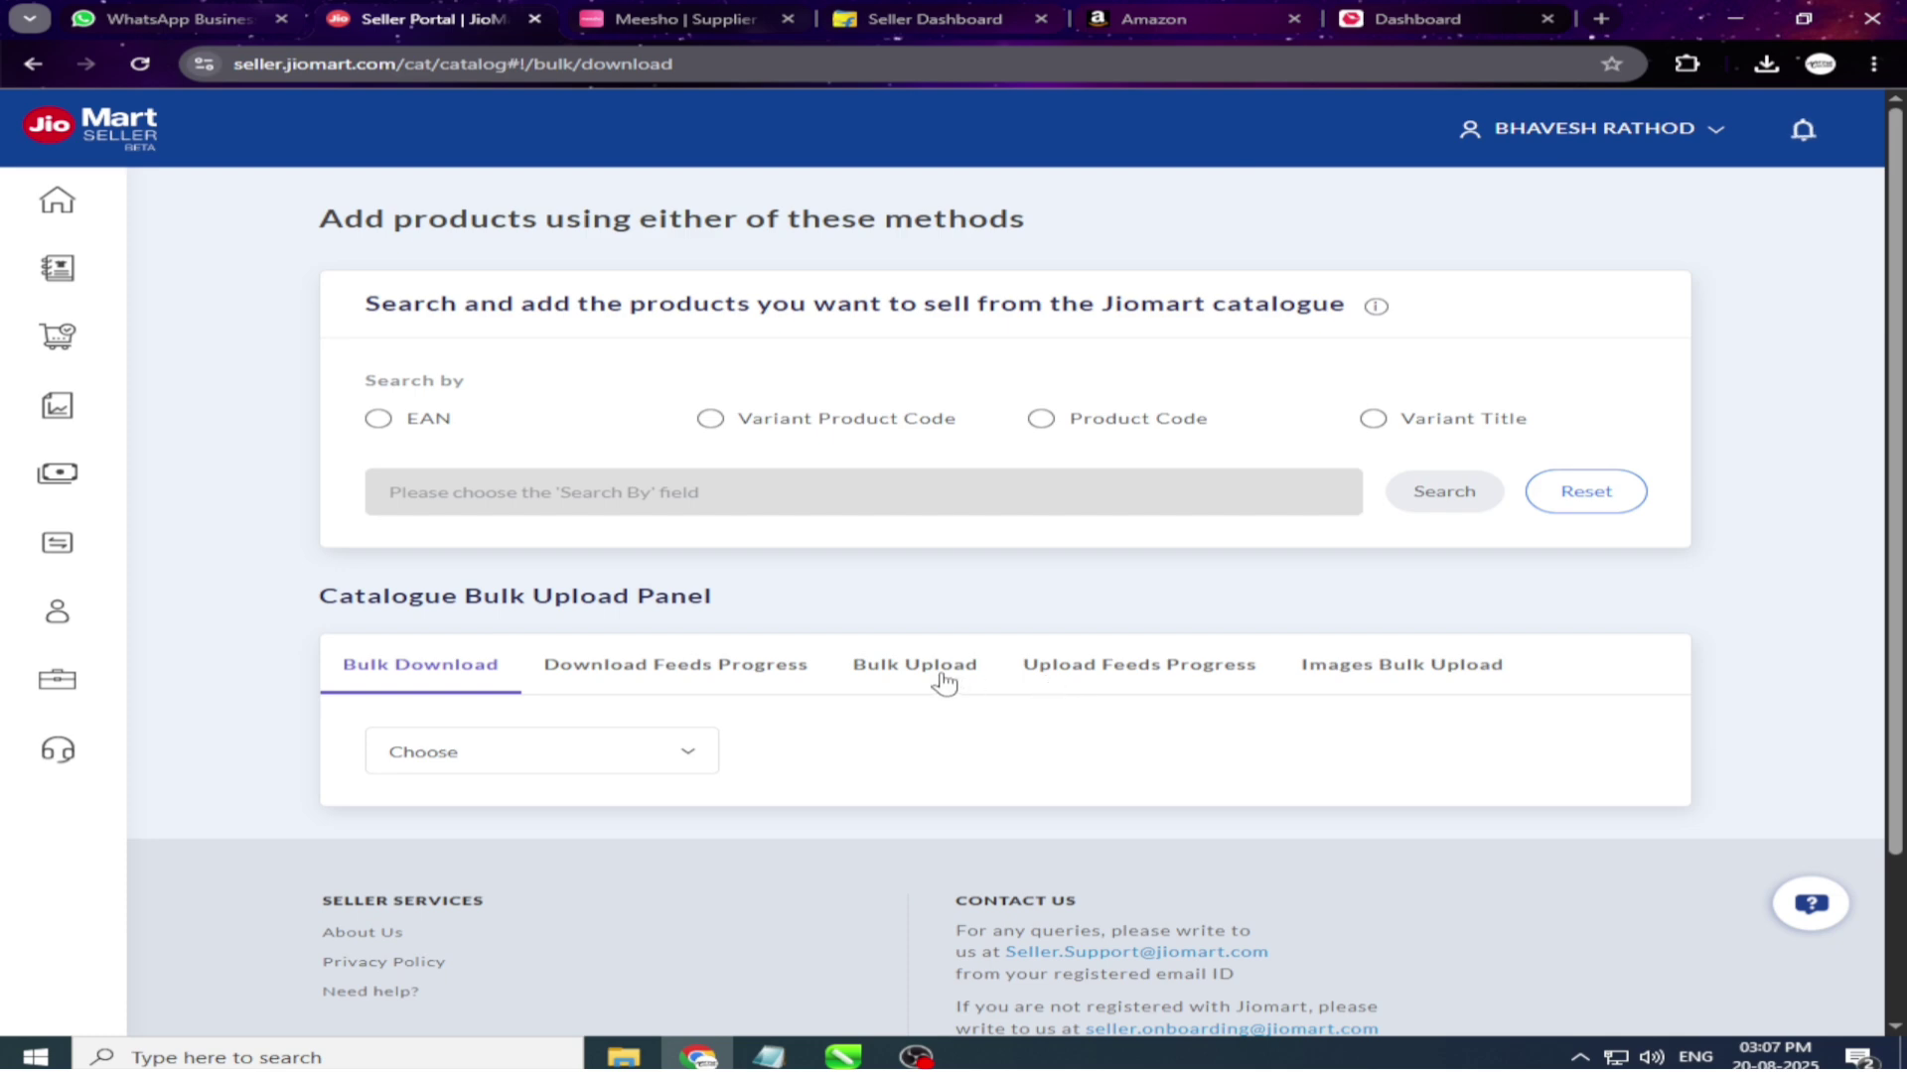
Set the catalogue bulk upload type to Inventory Feed.
left_click(939, 676)
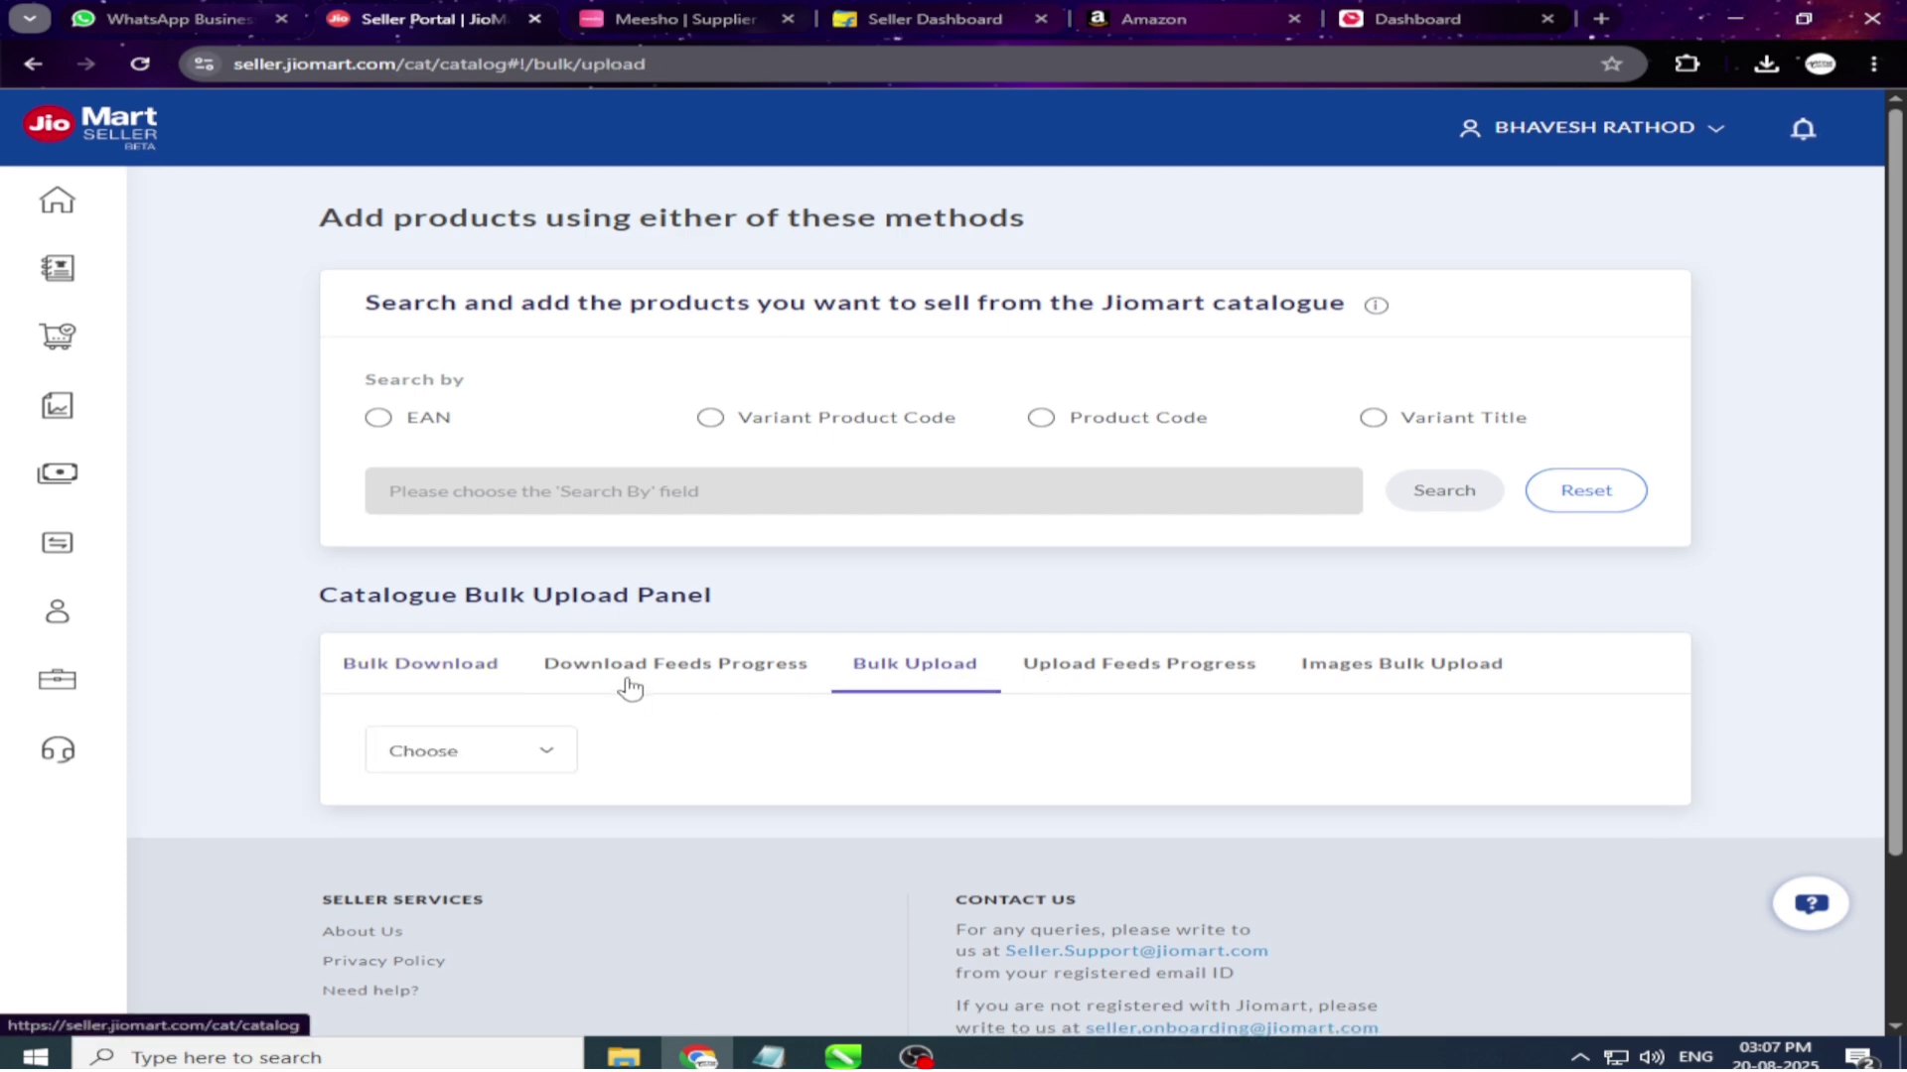
scroll(630, 675, "down", 2)
left_click(522, 552)
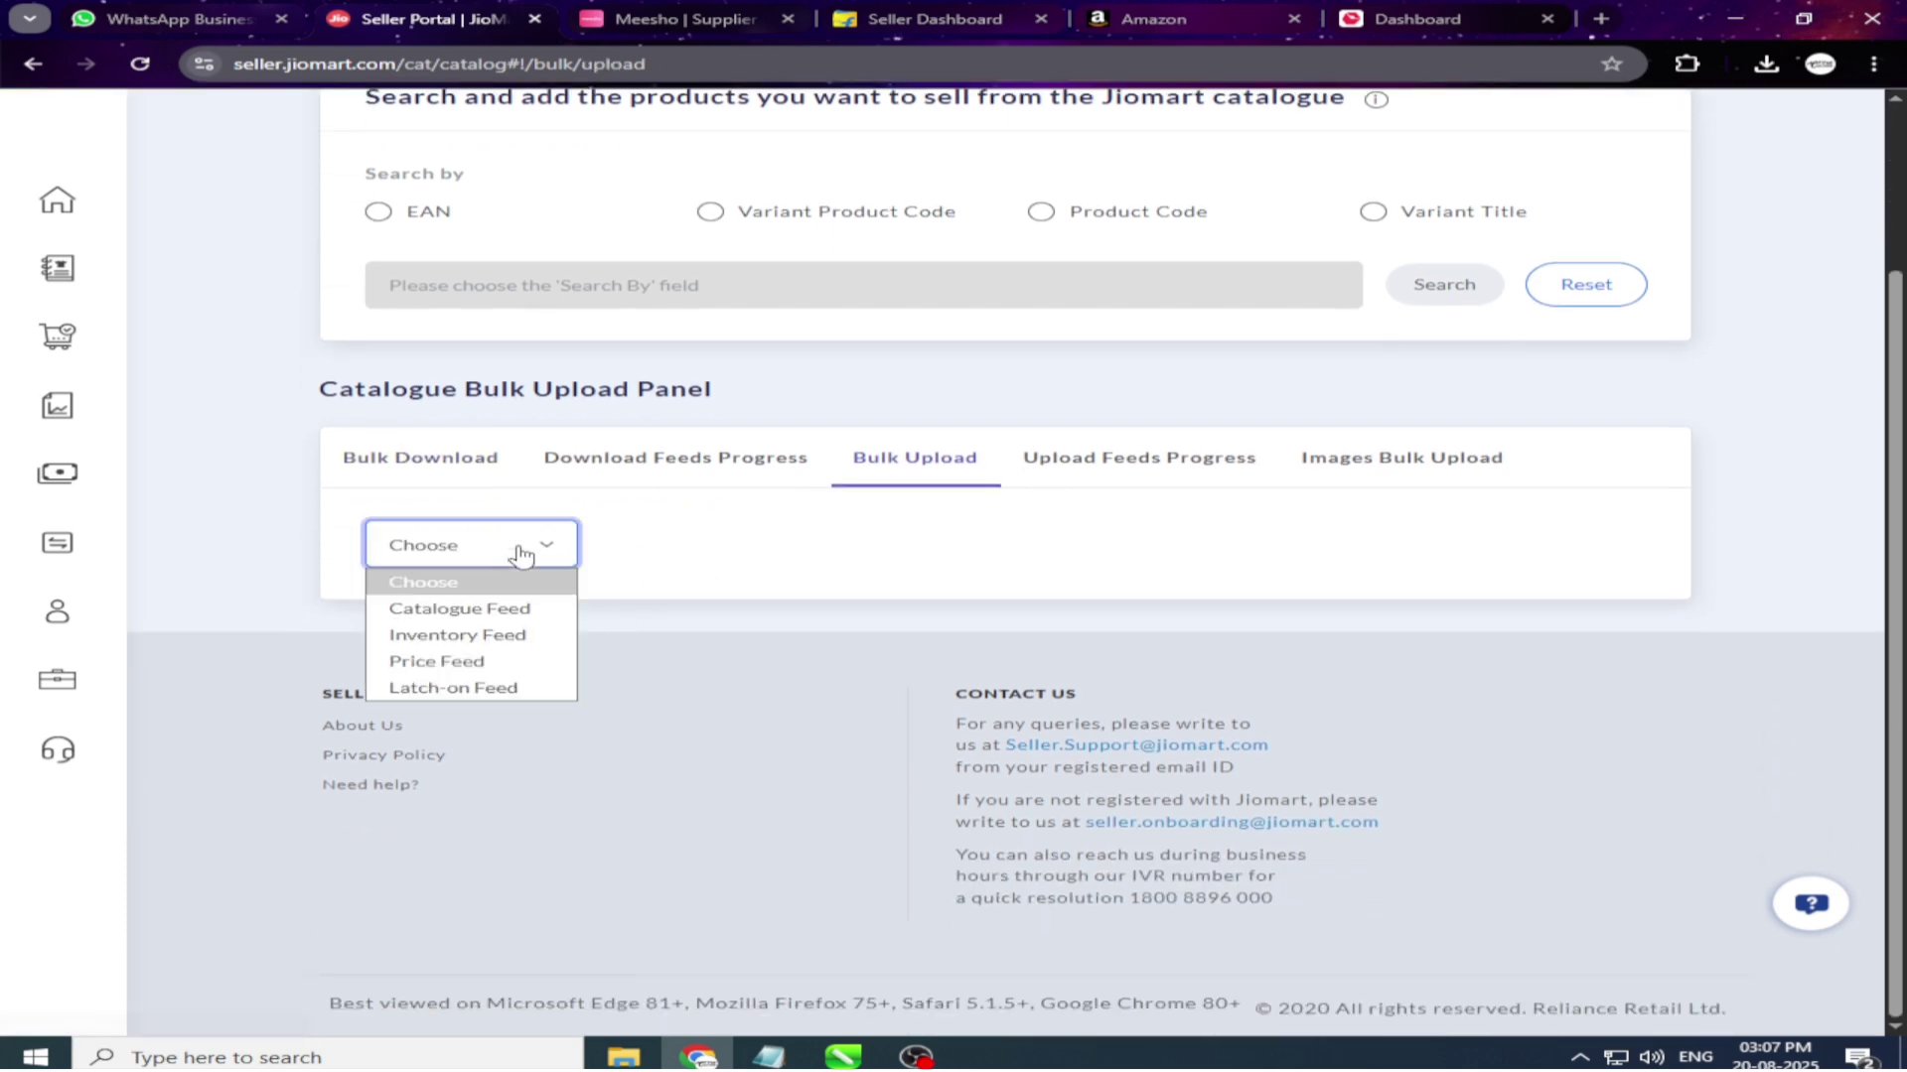
left_click(506, 635)
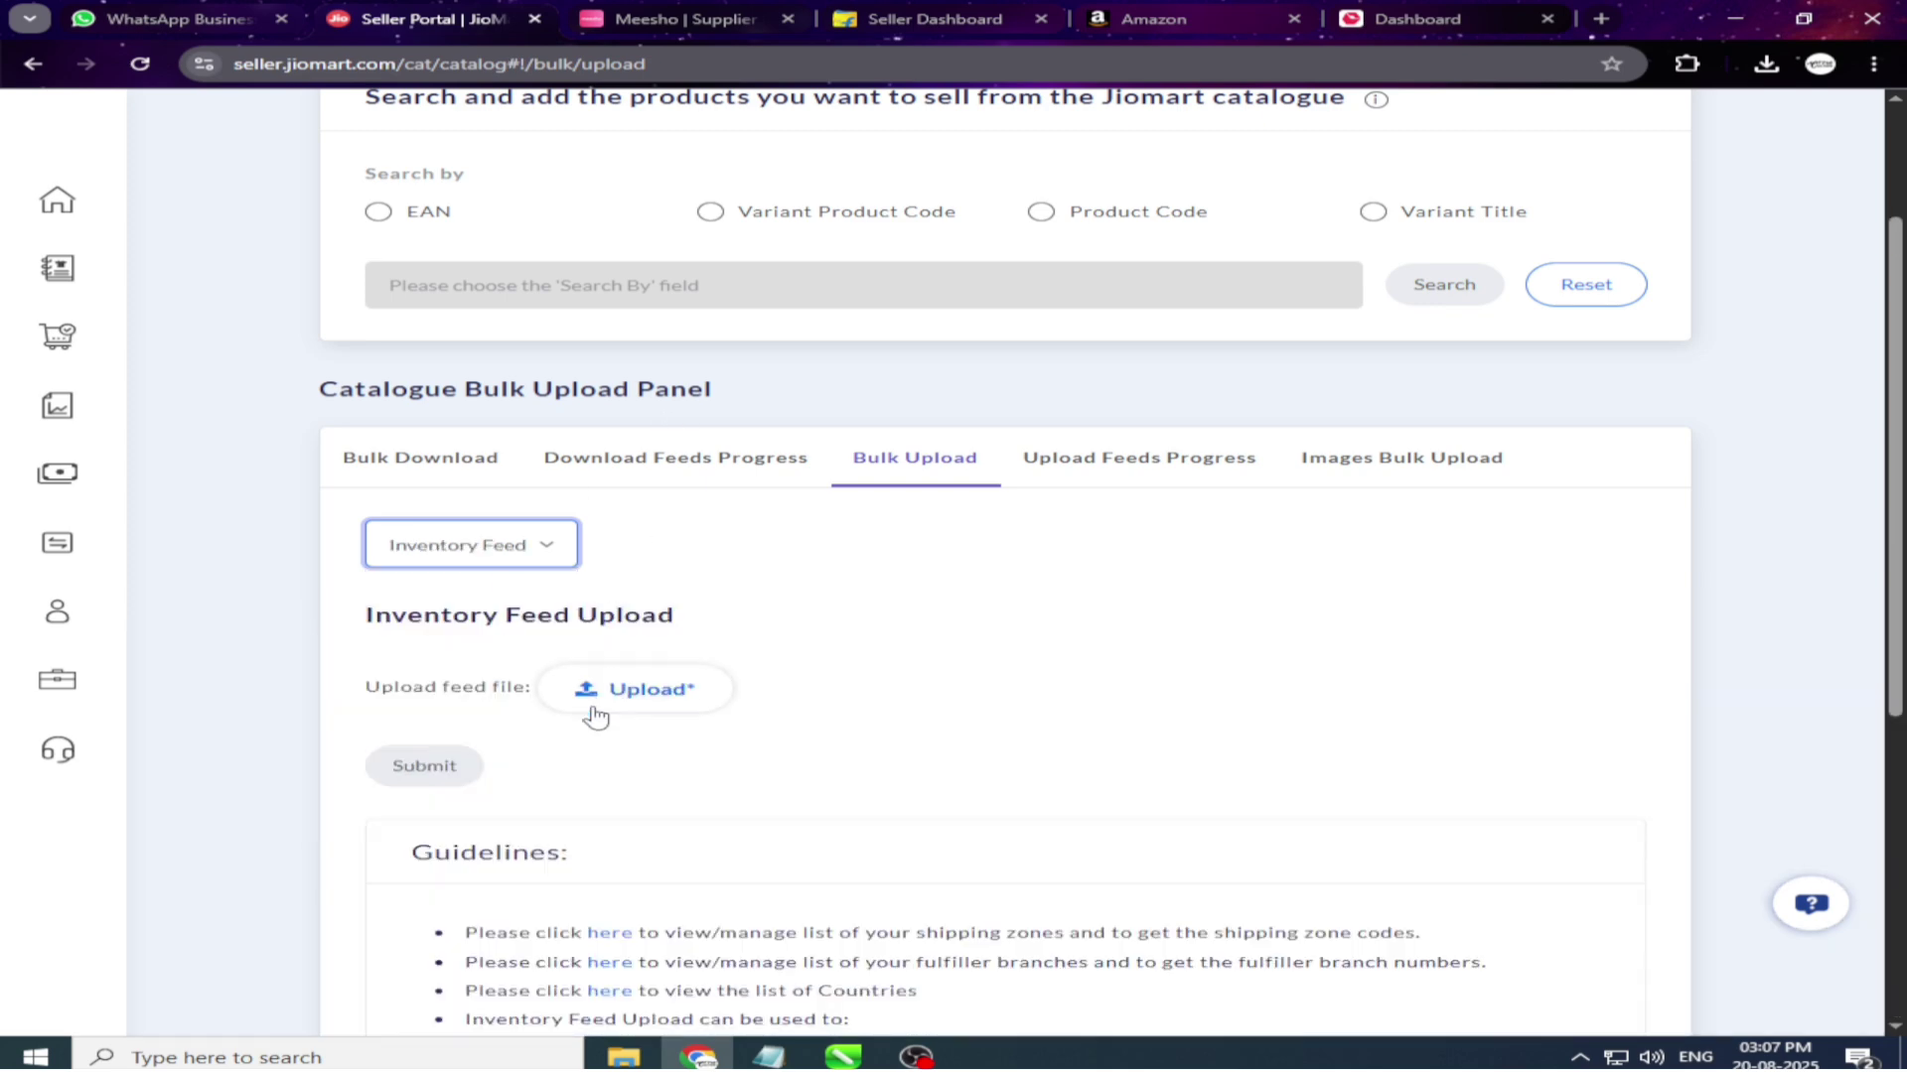
left_click(623, 696)
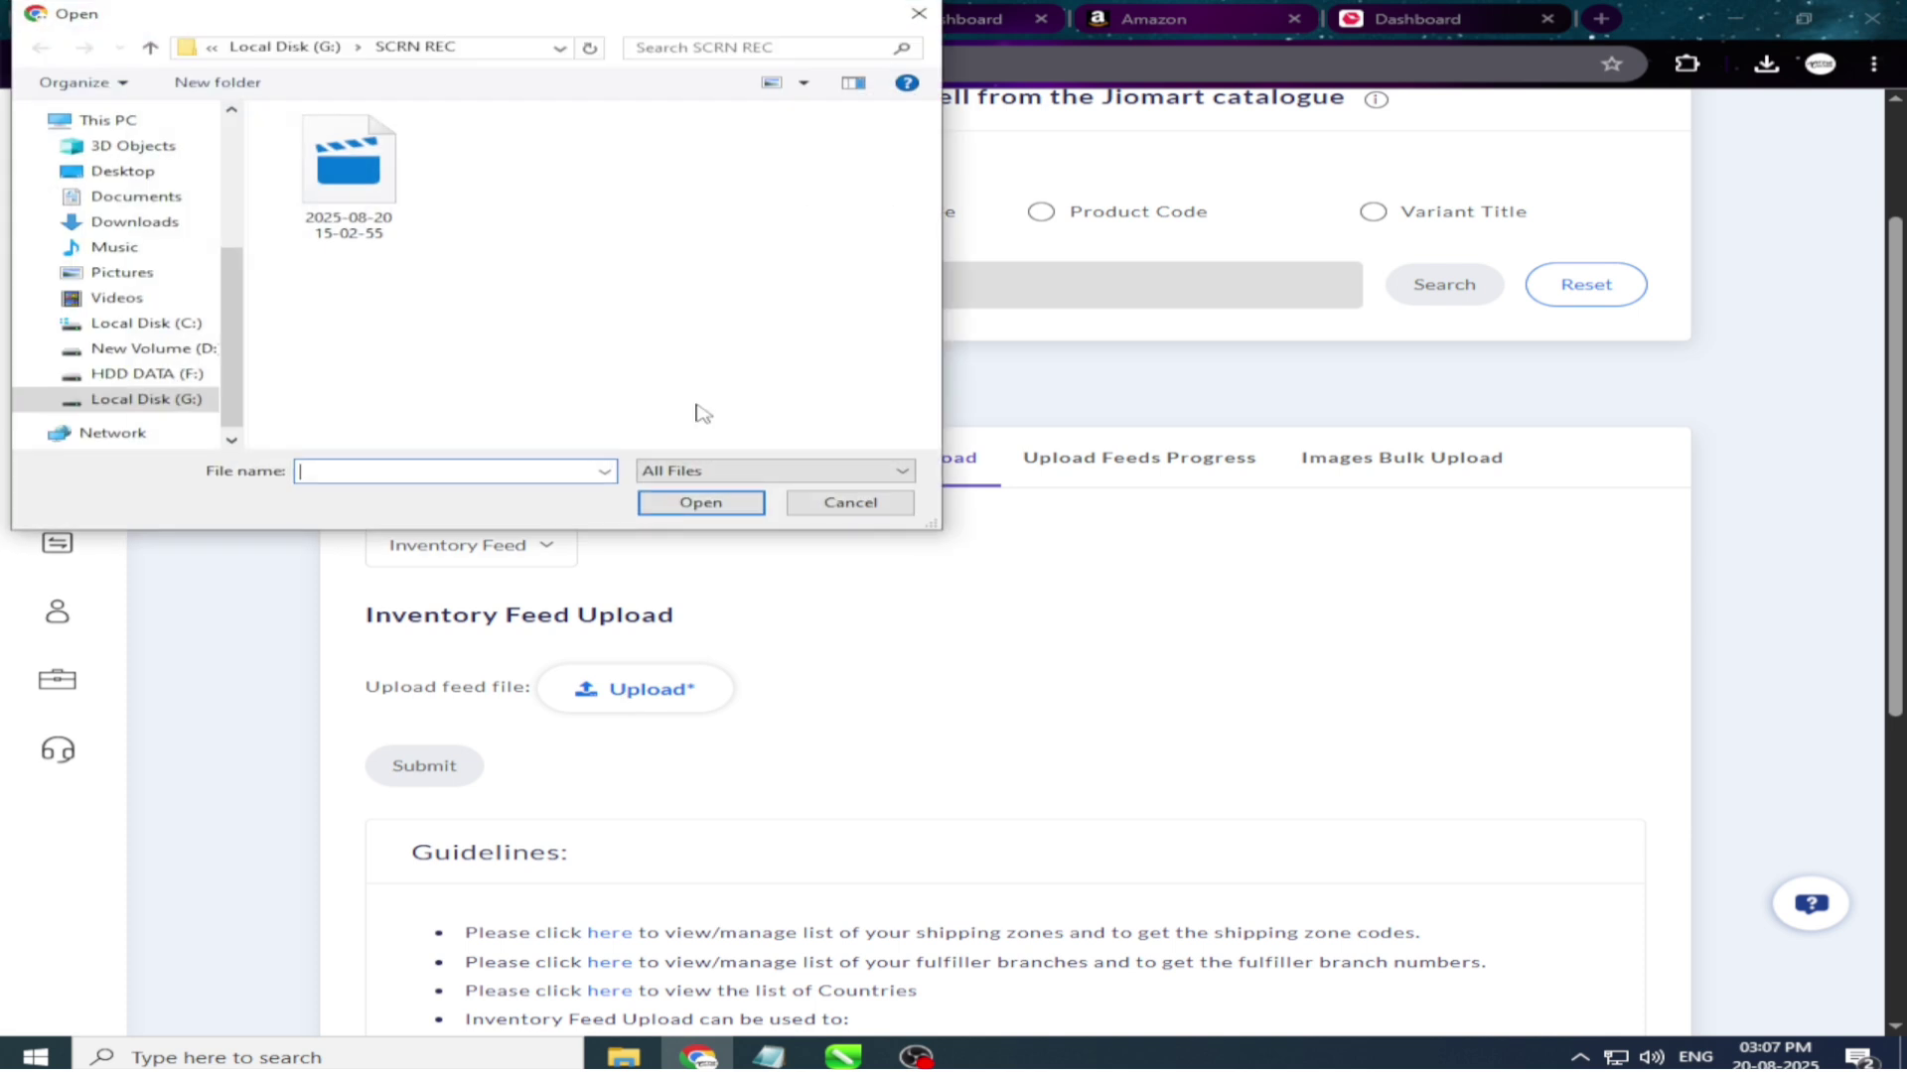
left_click(121, 204)
left_click(125, 221)
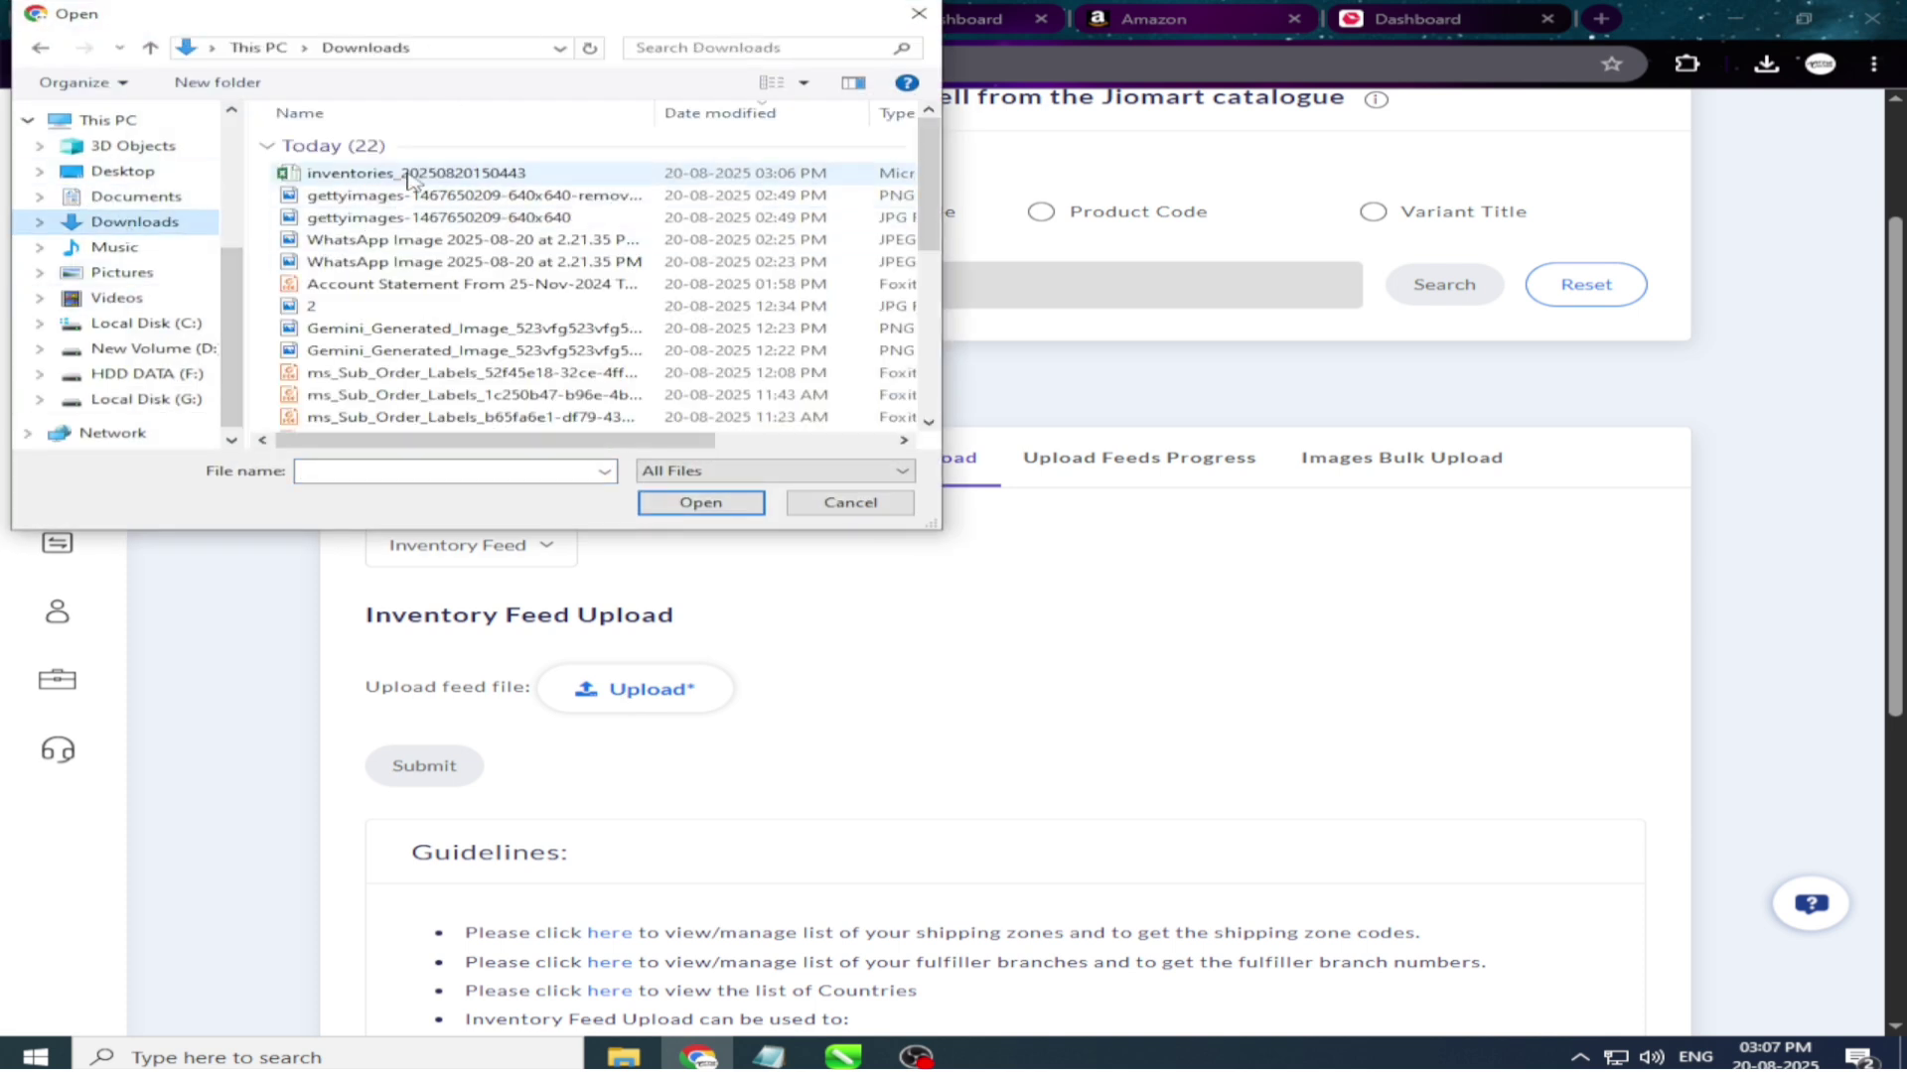
double_click(409, 174)
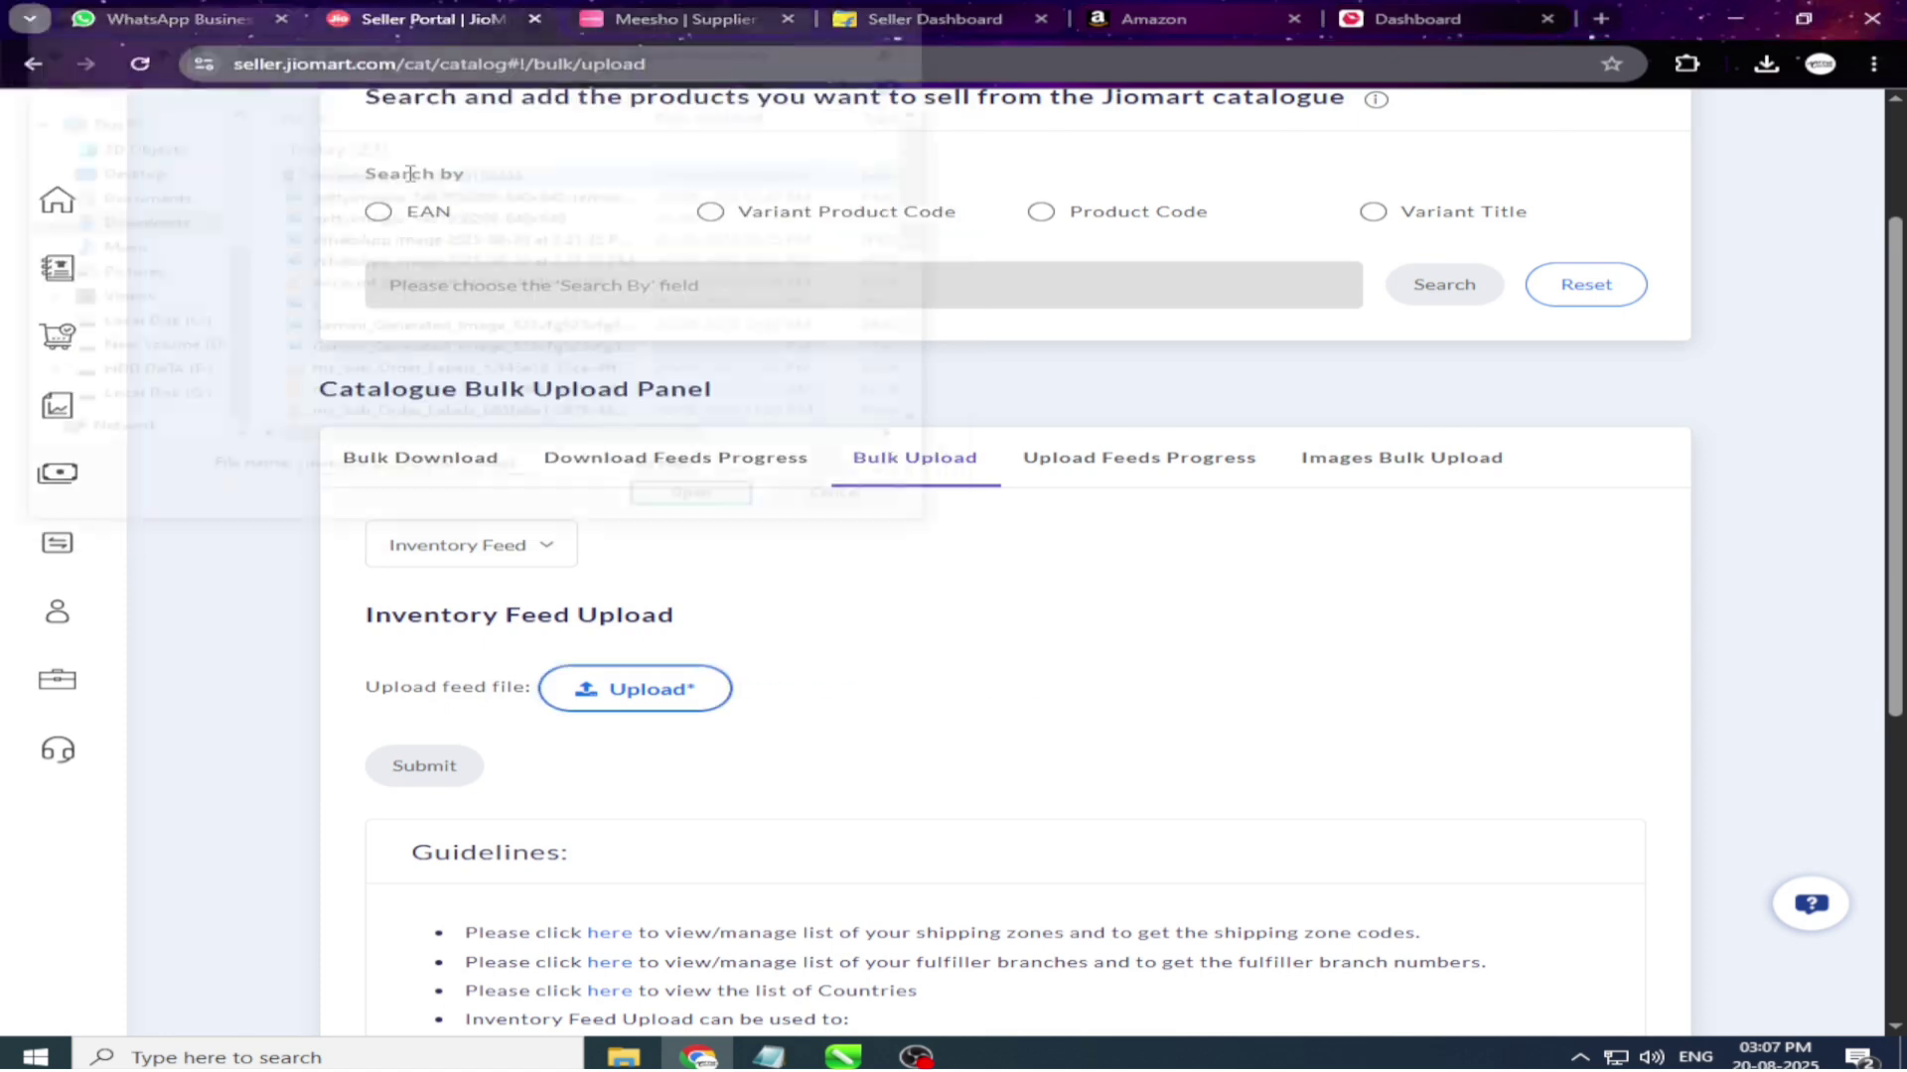
scroll(813, 631, "down", 2)
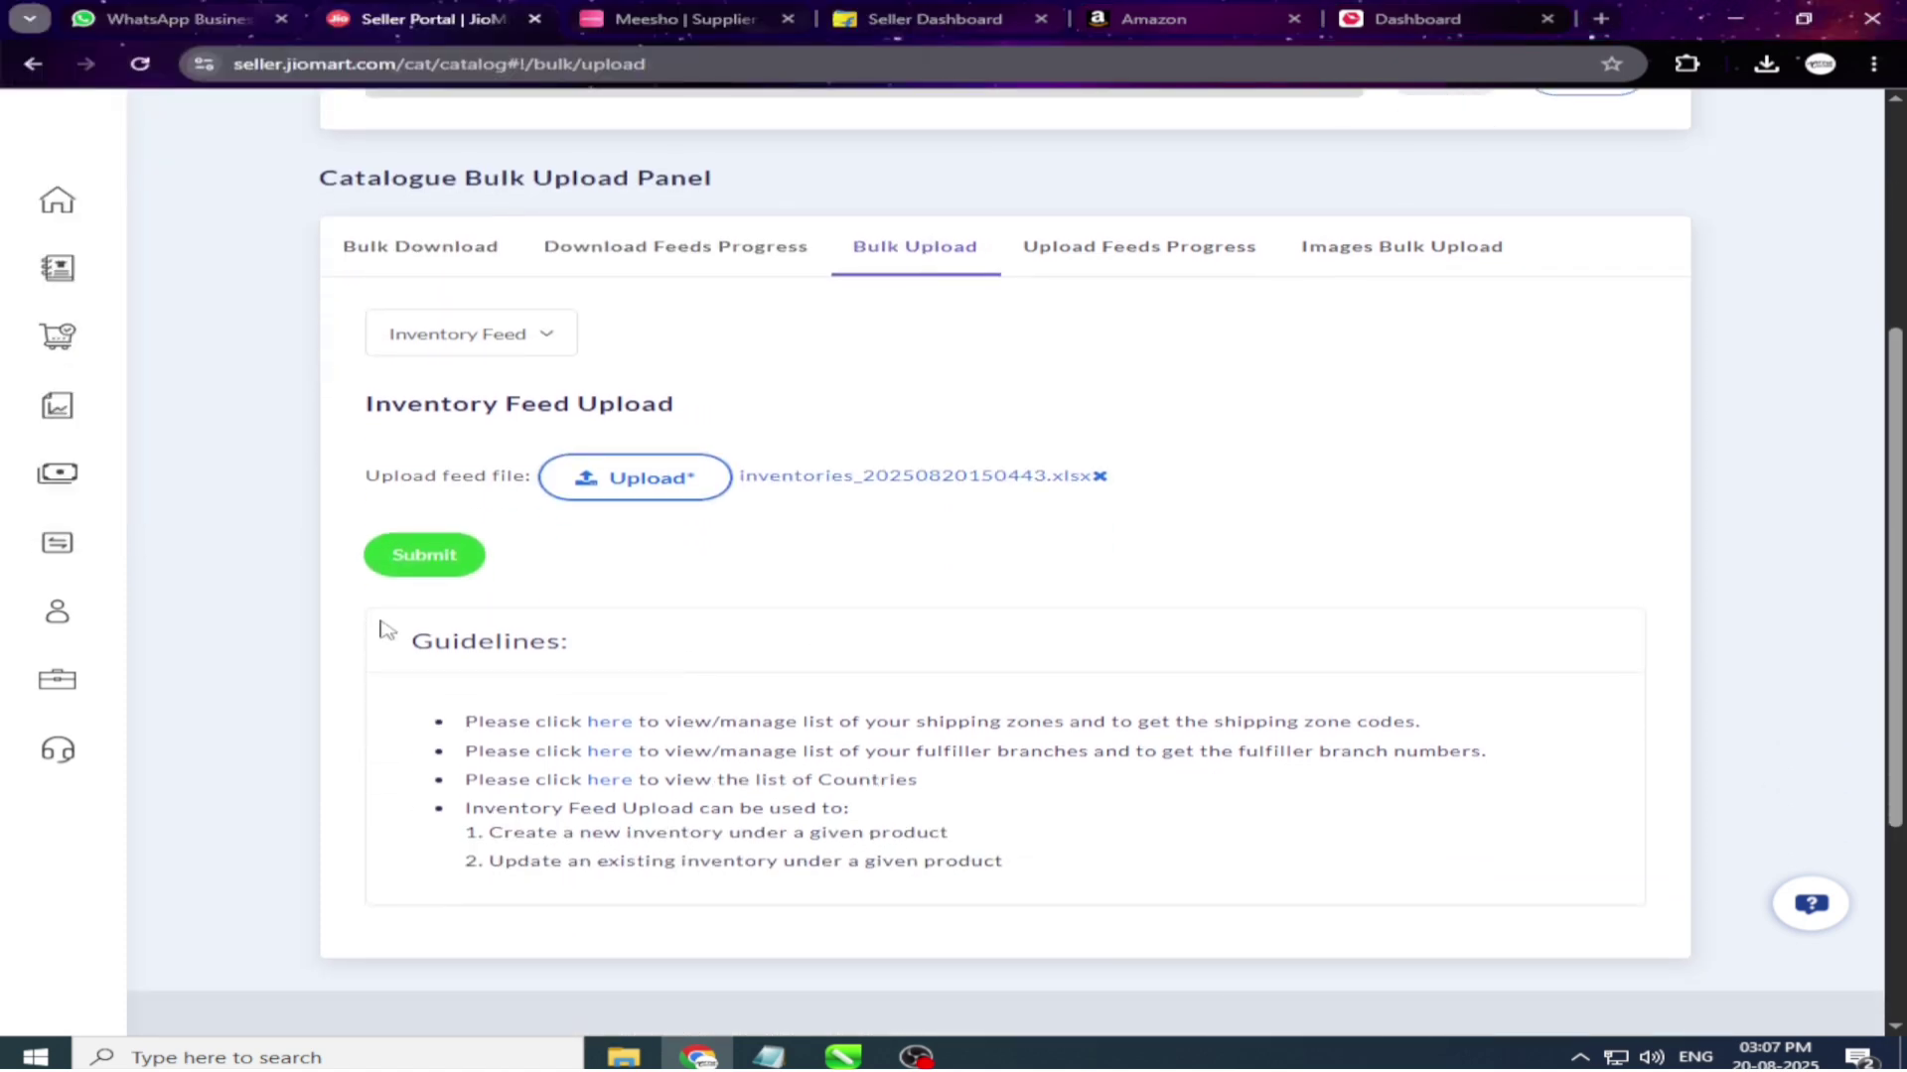
left_click(414, 562)
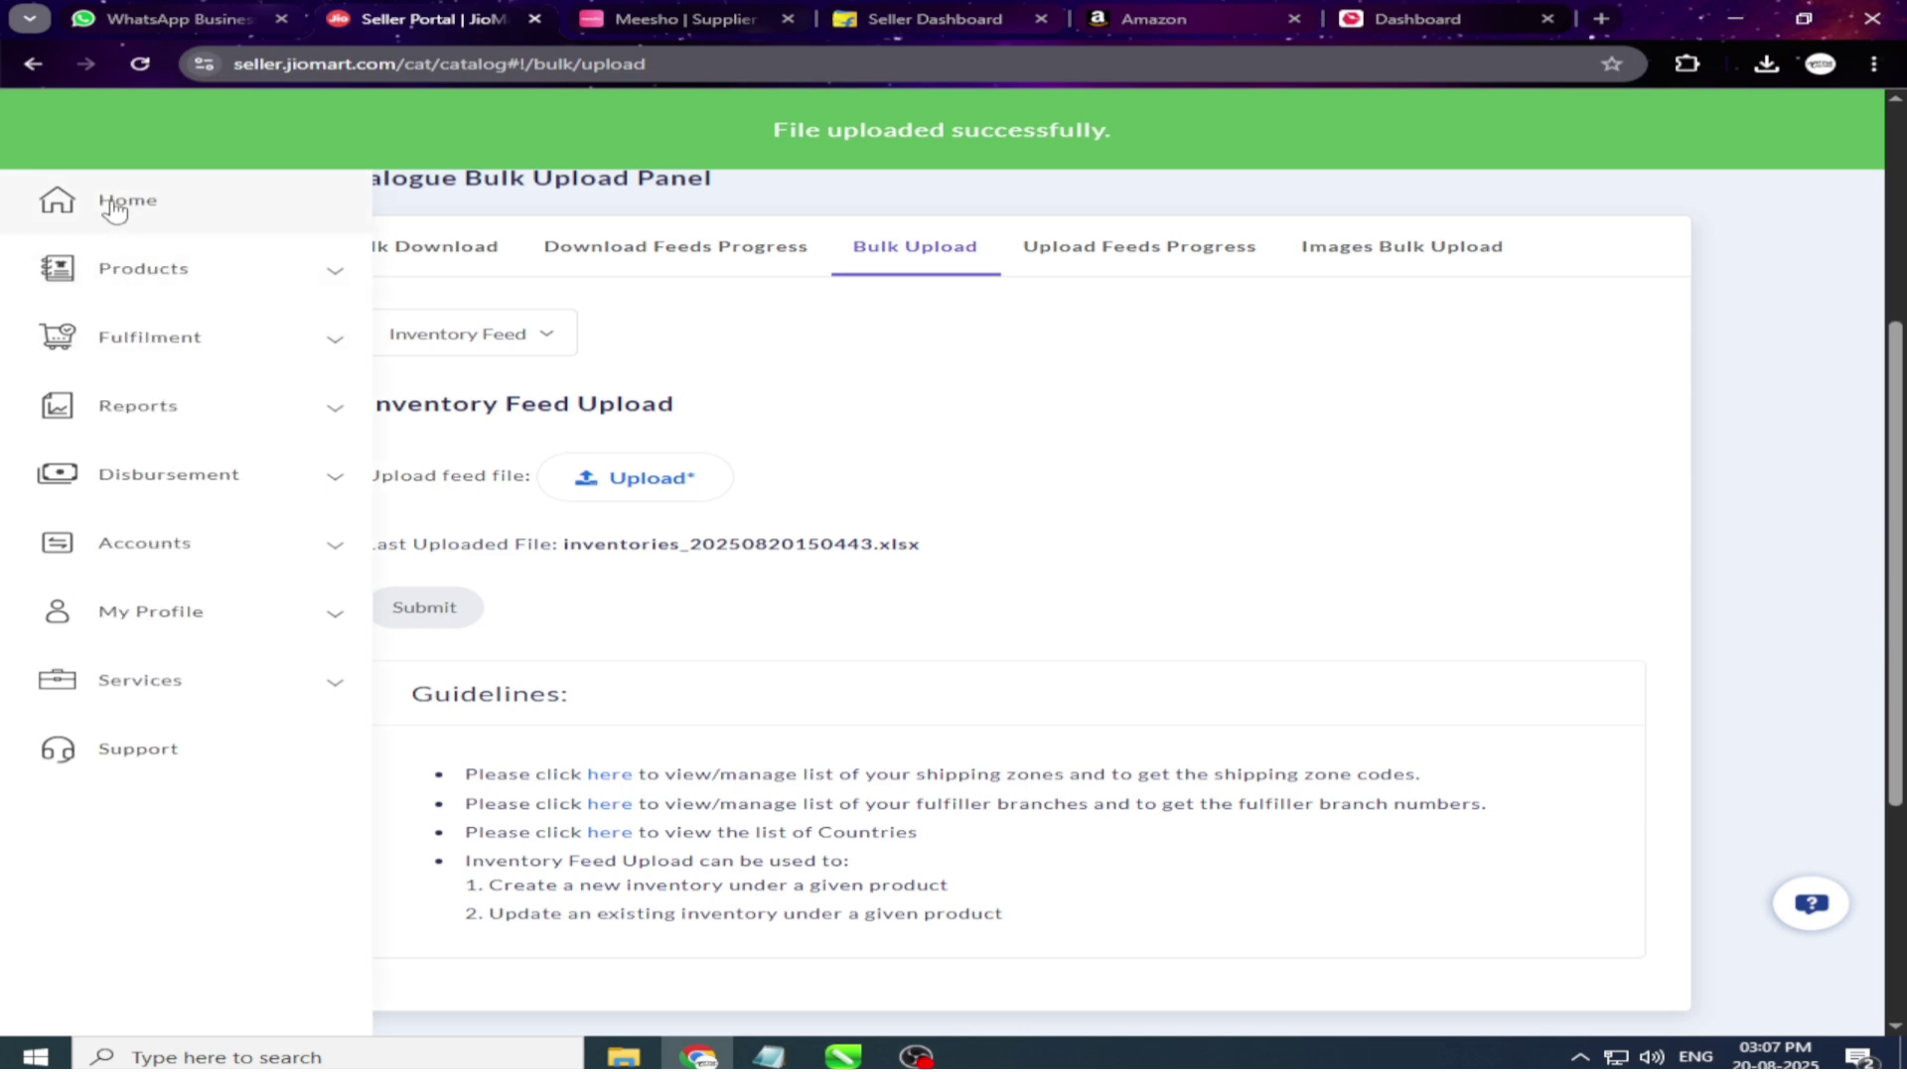
Return to the seller portal home page and look over the store summary.
left_click(116, 211)
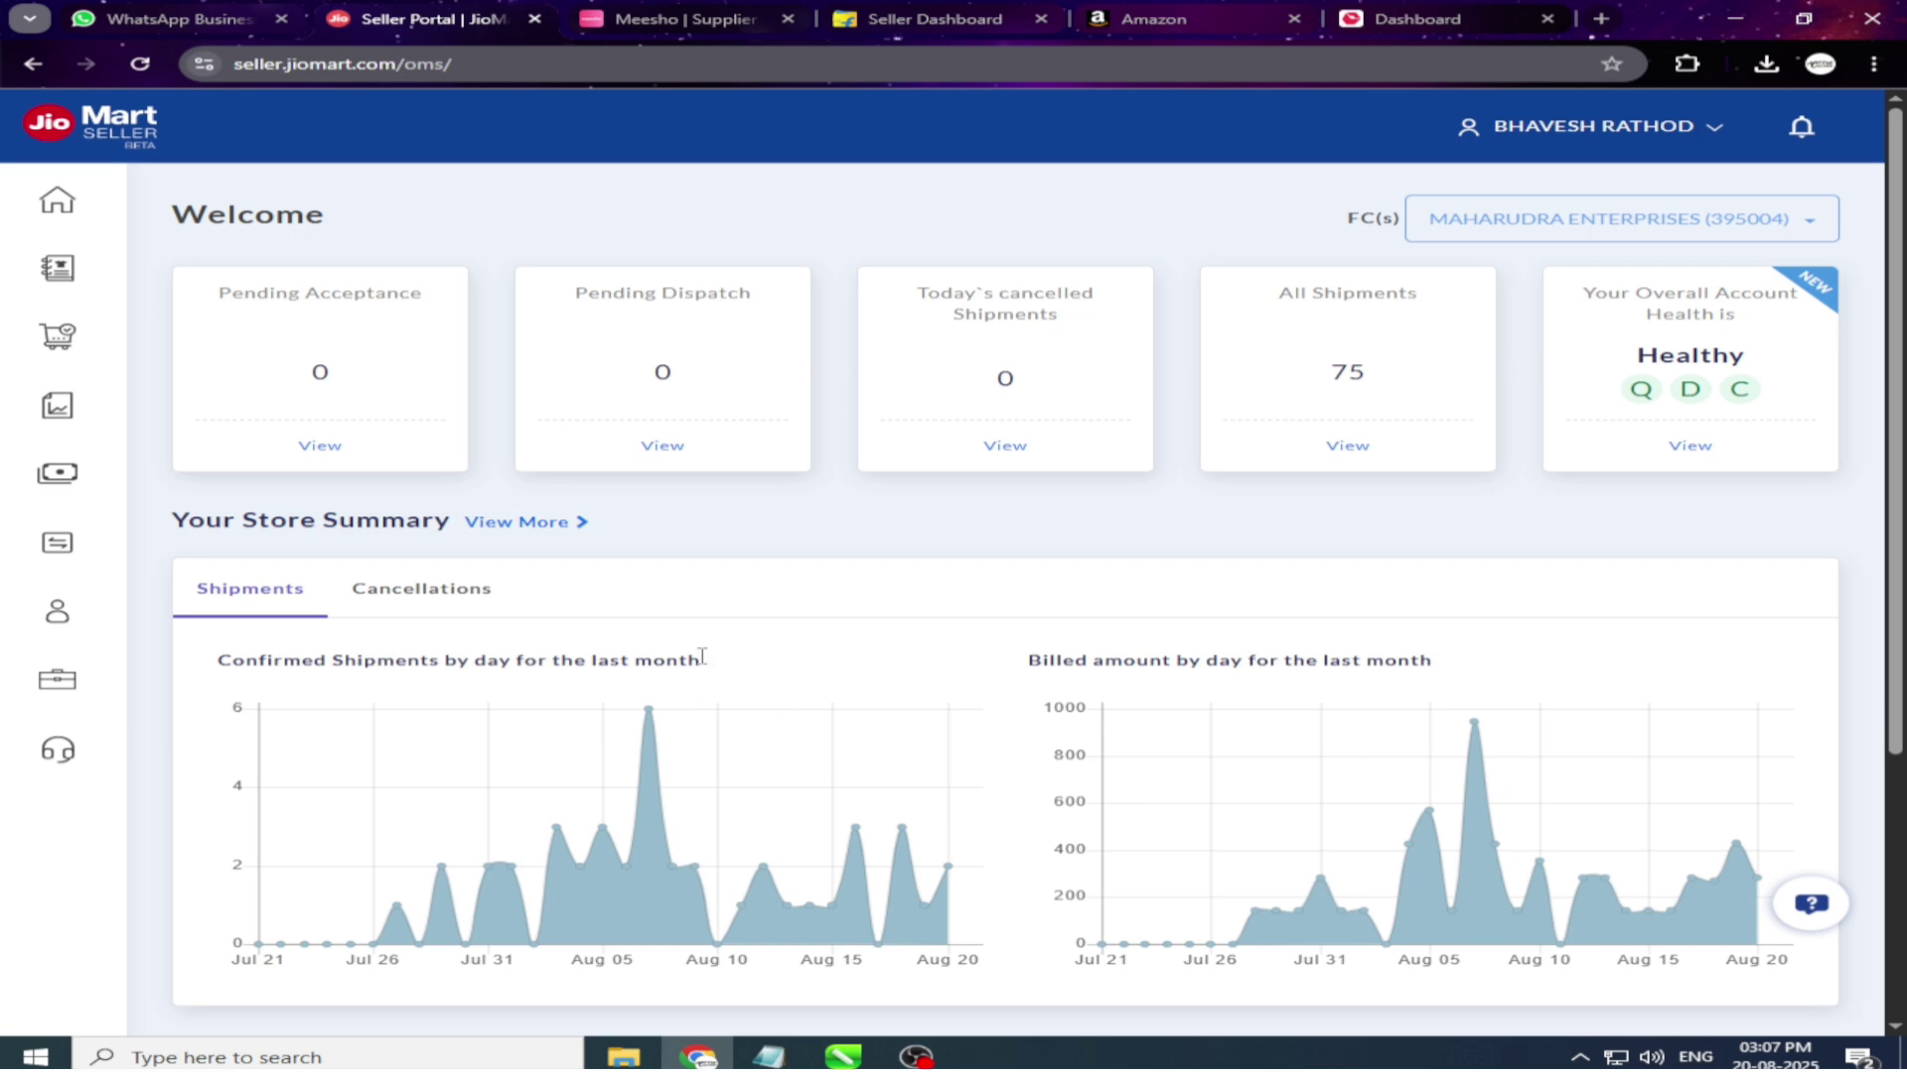
scroll(696, 636, "down", 3)
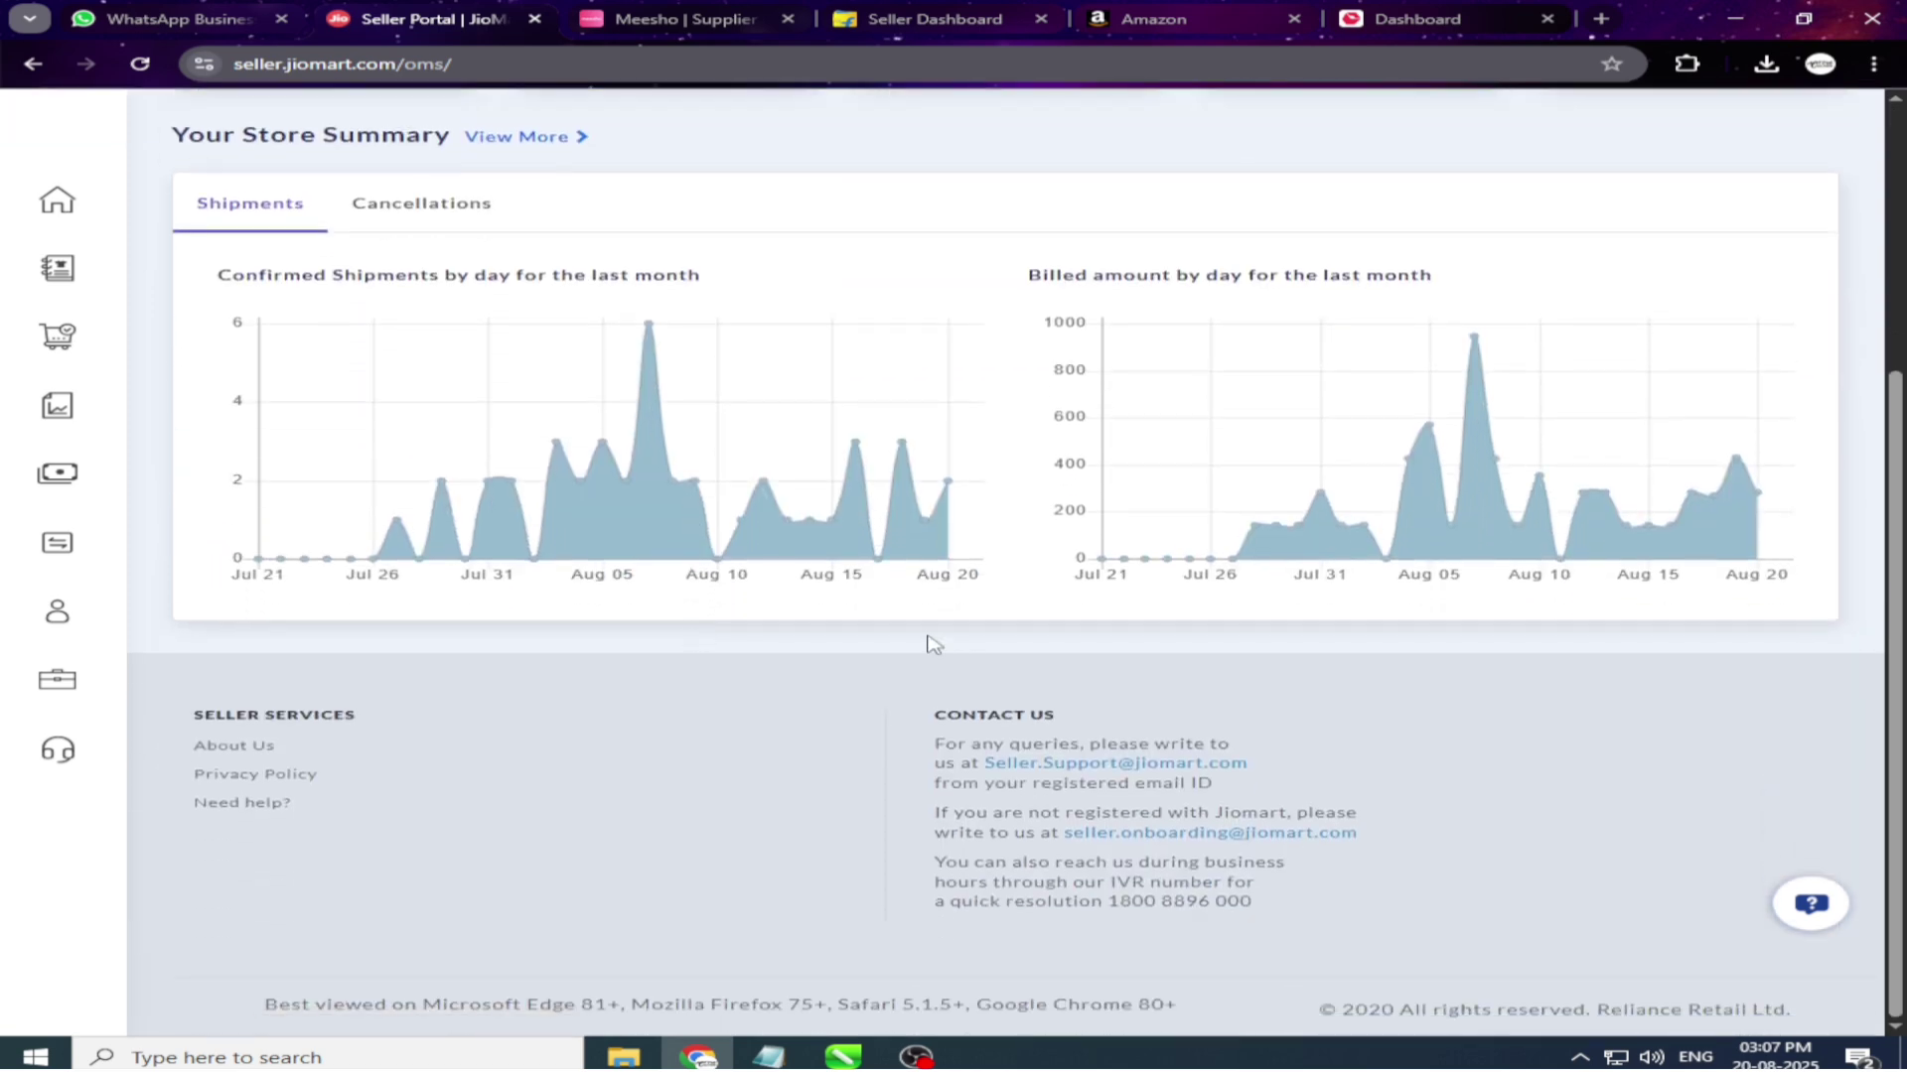
scroll(928, 644, "up", 1)
scroll(928, 644, "up", 3)
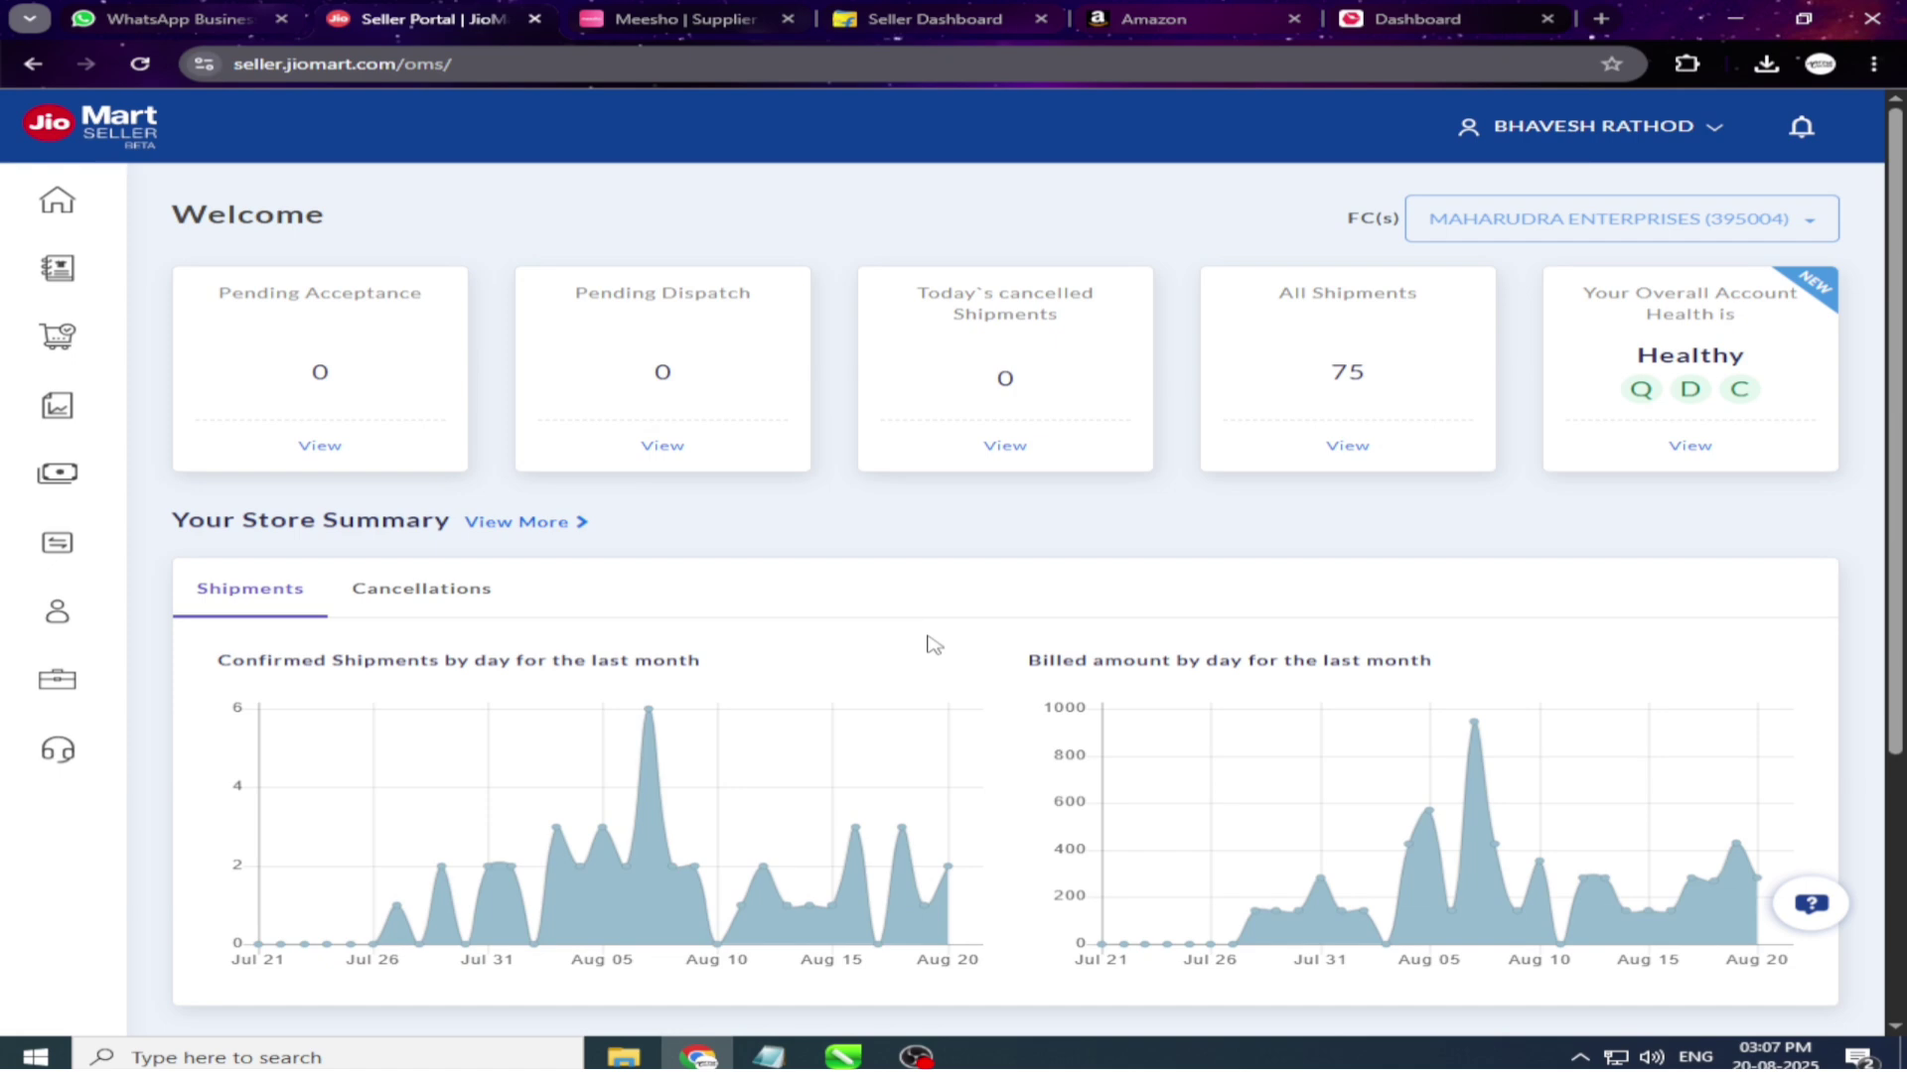